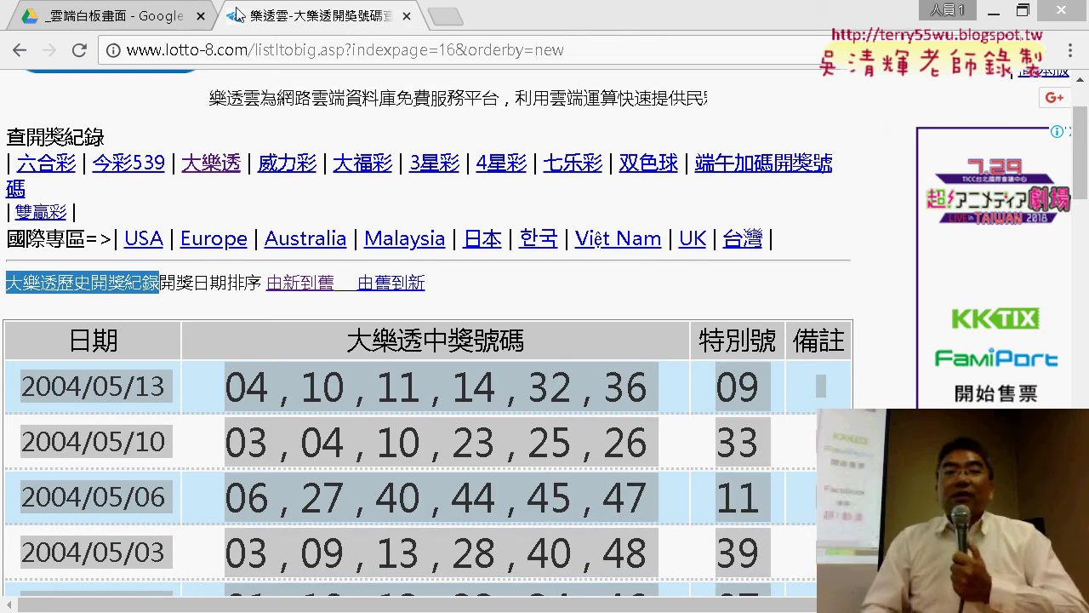
Step: Go back and open page 1 of the Big Lotto draw history, starting at 2018/06/29
left_click(19, 51)
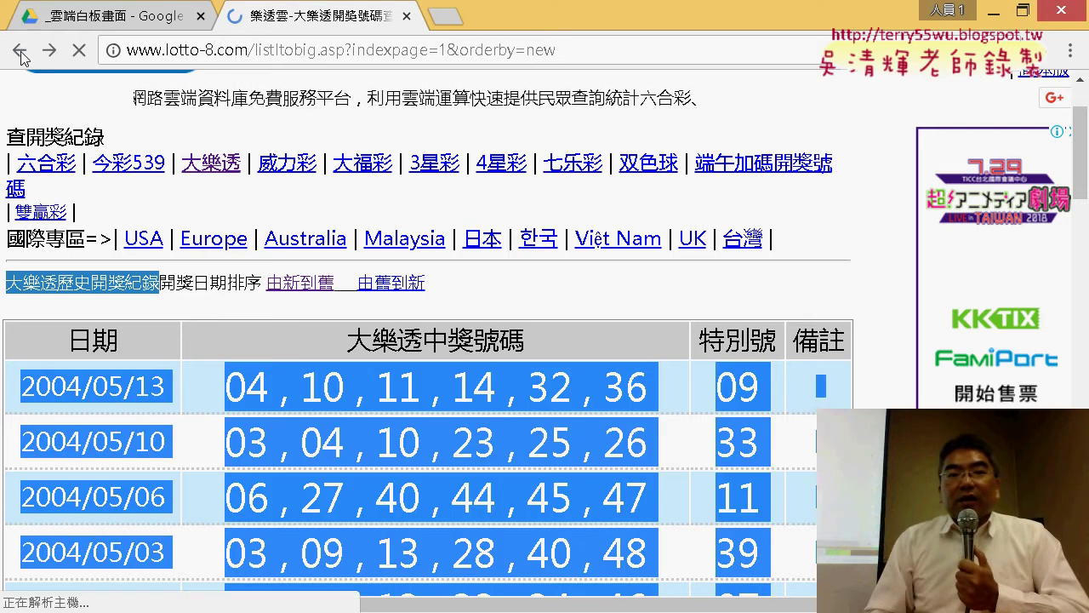
left_click(19, 51)
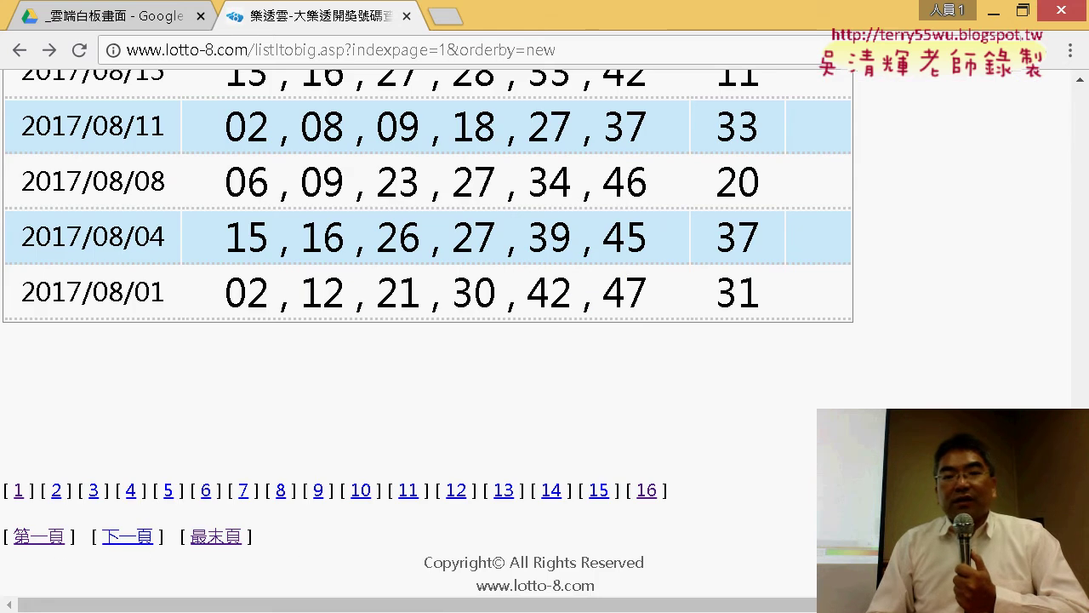
left_click(17, 492)
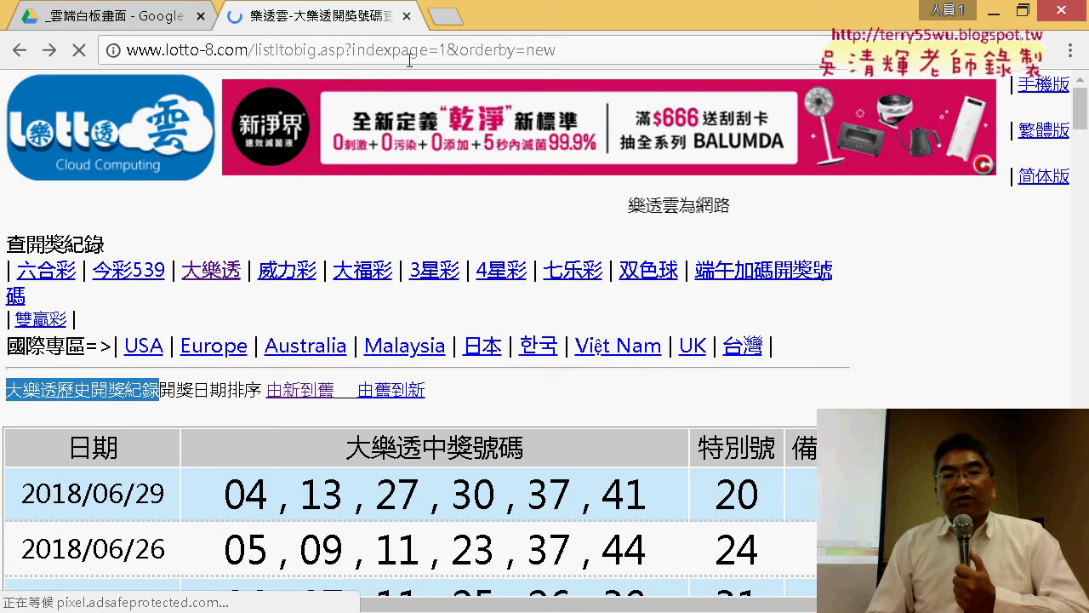
Step: Select the page address in Chrome to show its indexpage=1 parameter
left_click(454, 51)
left_click(456, 51)
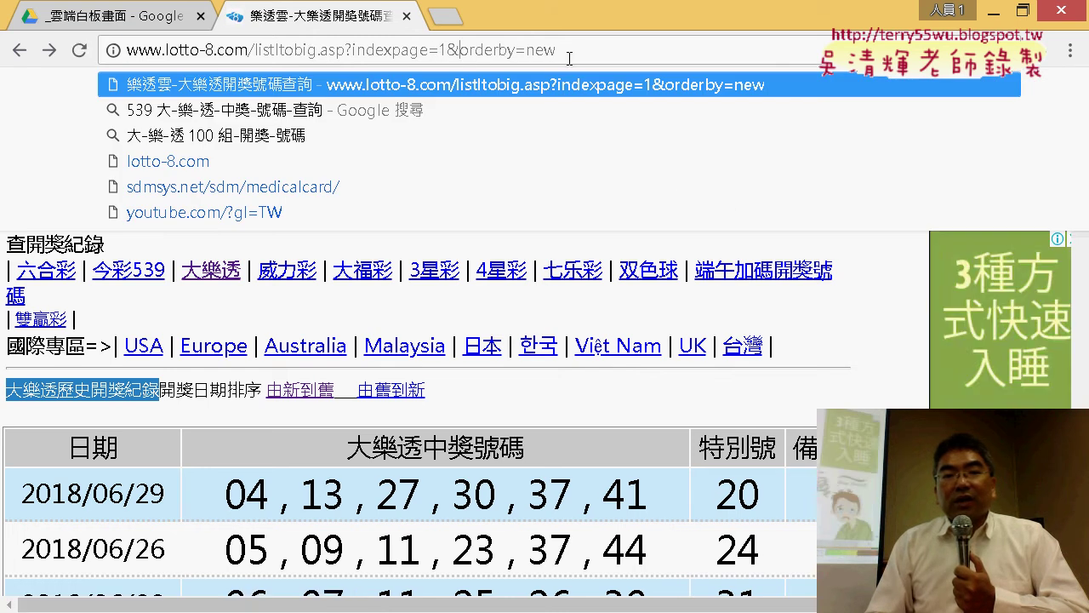
left_click_drag(556, 51, 94, 55)
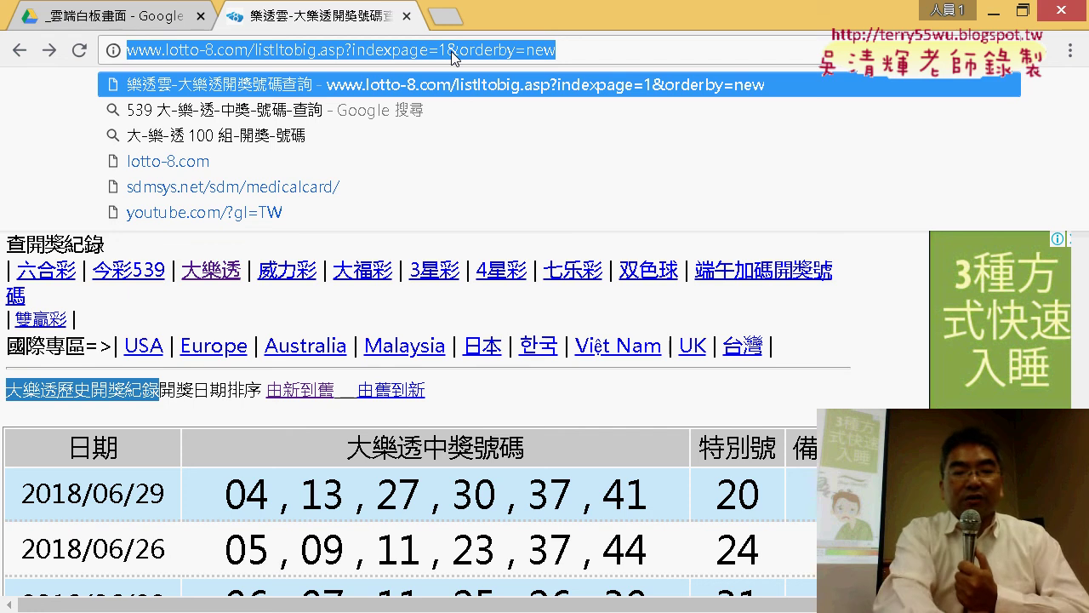
left_click_drag(452, 56, 459, 61)
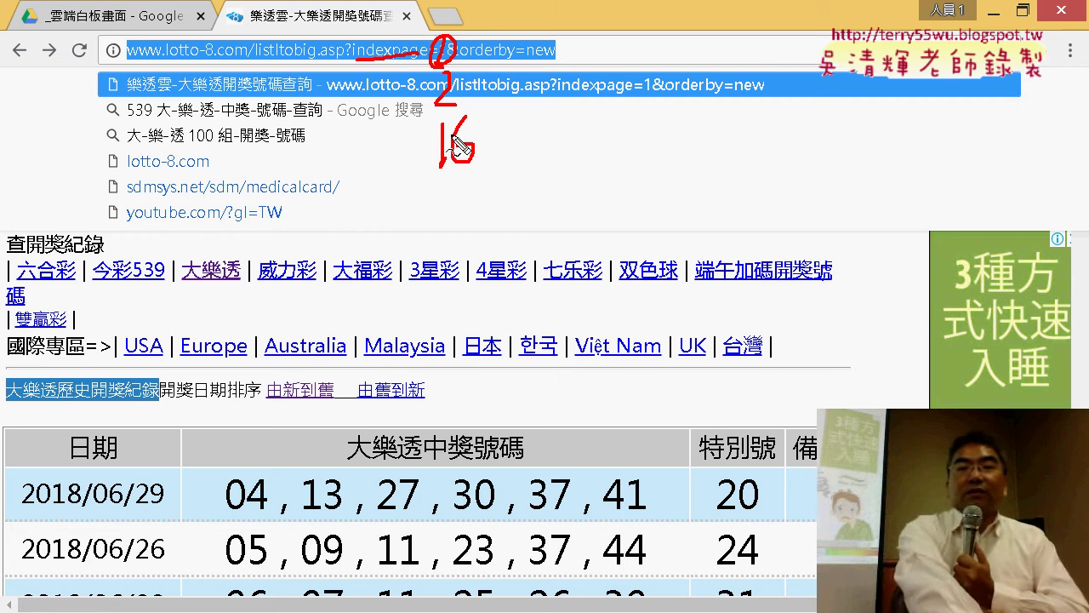
key("Escape")
Step: Change the address to indexpage=2 and load results page 2
left_click(443, 51)
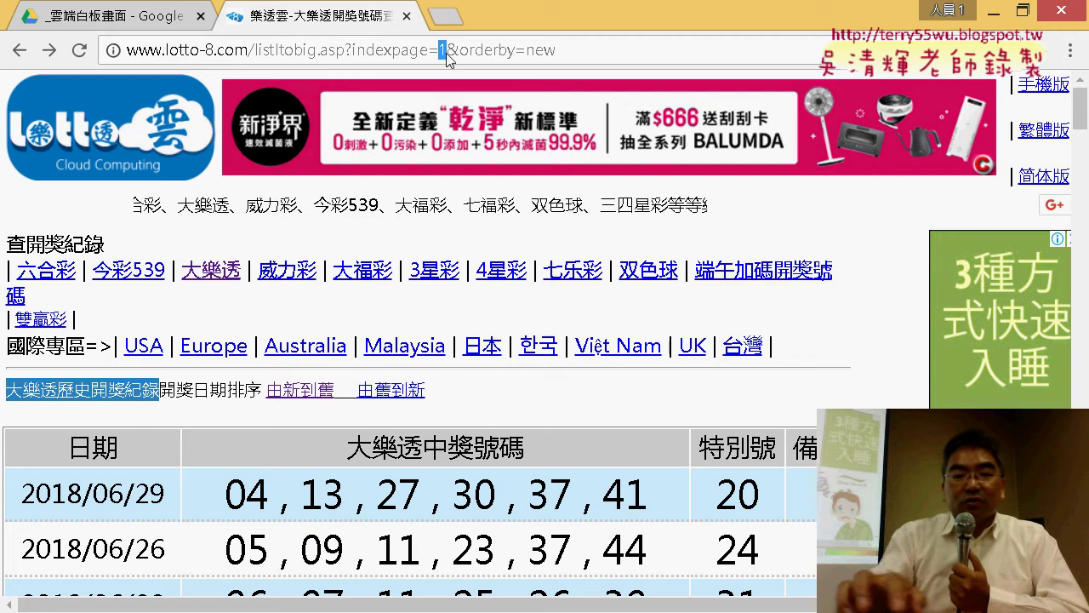
type("2")
key("Return")
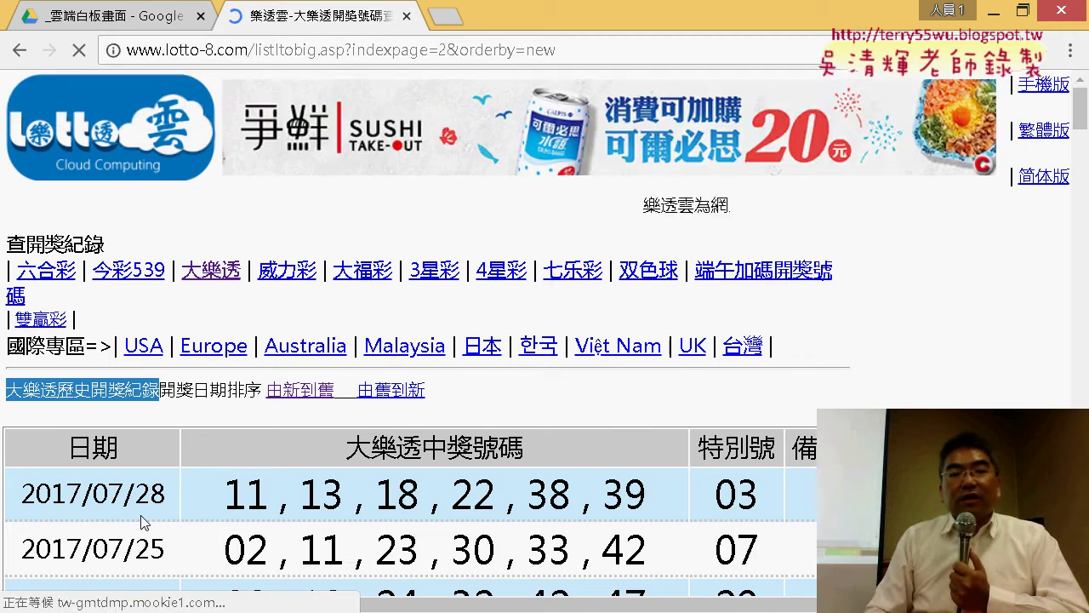
scroll(21, 326, "down", 3)
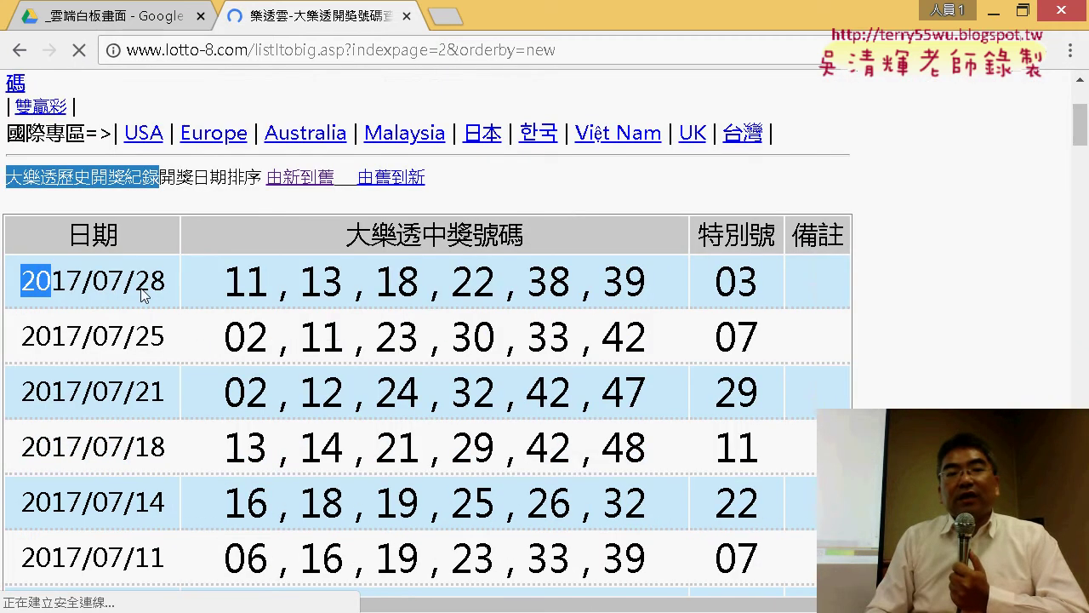
left_click_drag(145, 294, 141, 291)
Step: Change the address to indexpage=16 and scroll through the oldest 2004 draws
left_click(442, 50)
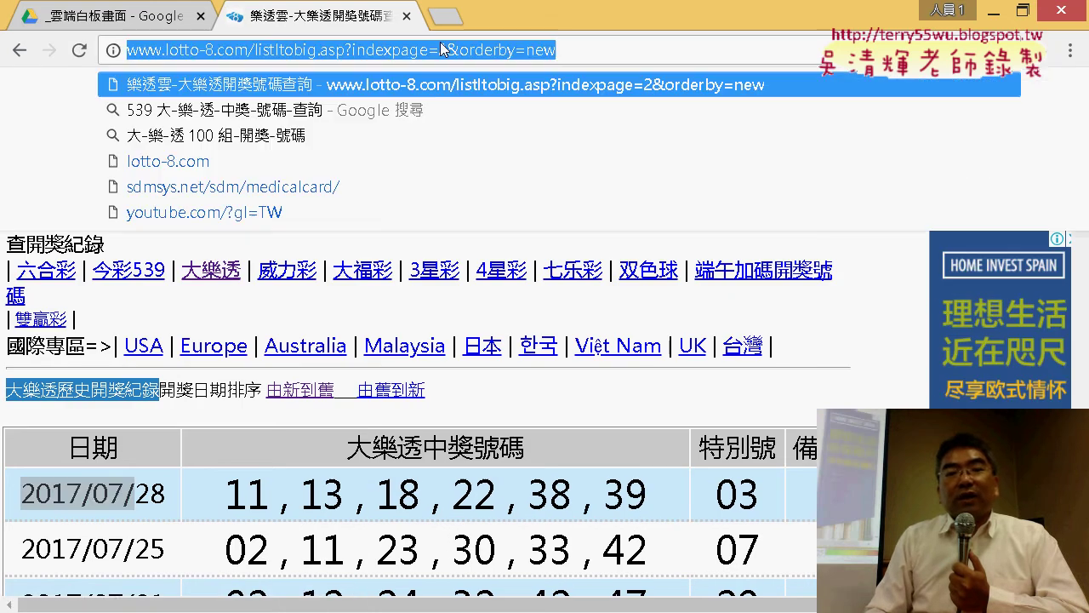
left_click(440, 49)
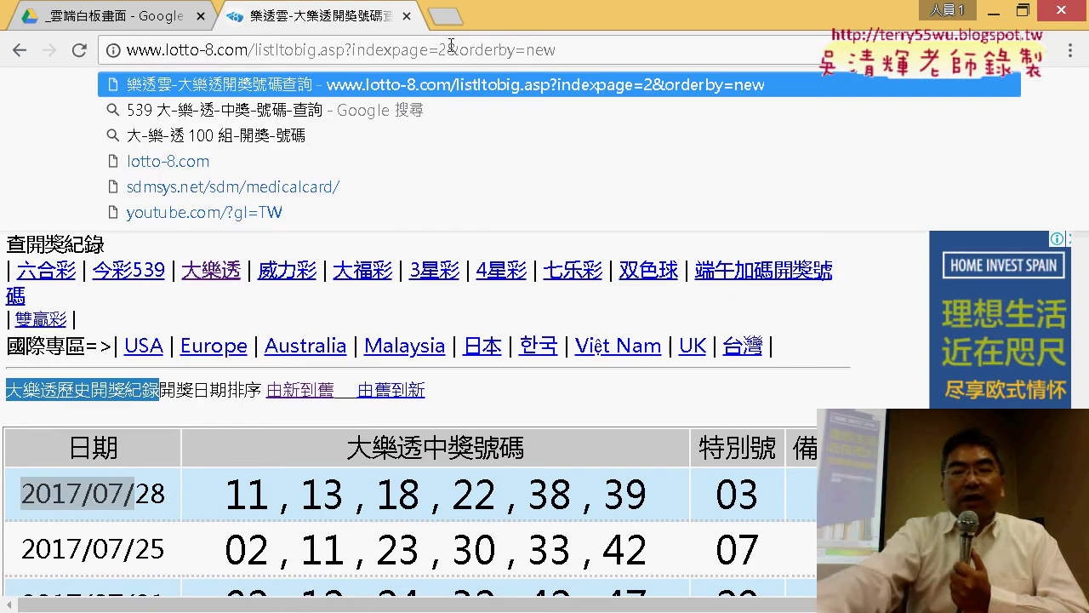
key("BackSpace")
type("1")
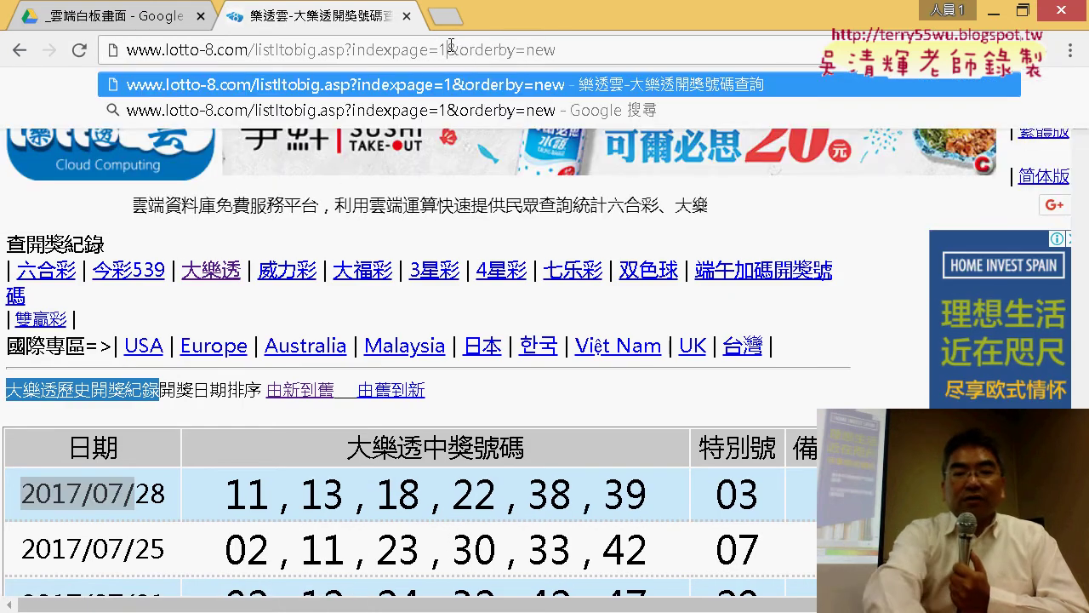
type("6")
key("Return")
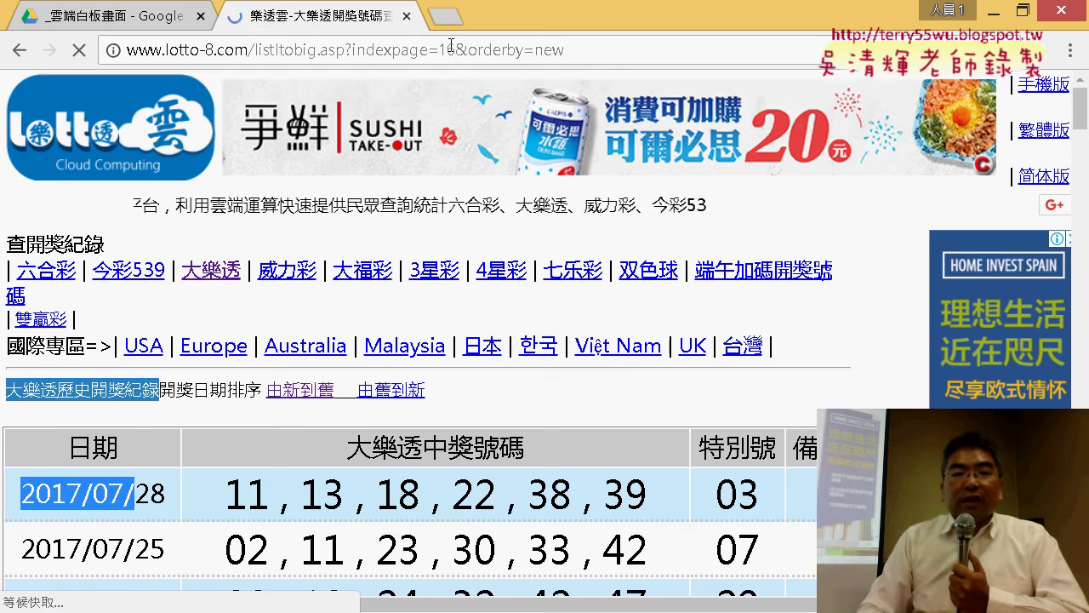
scroll(262, 314, "down", 2)
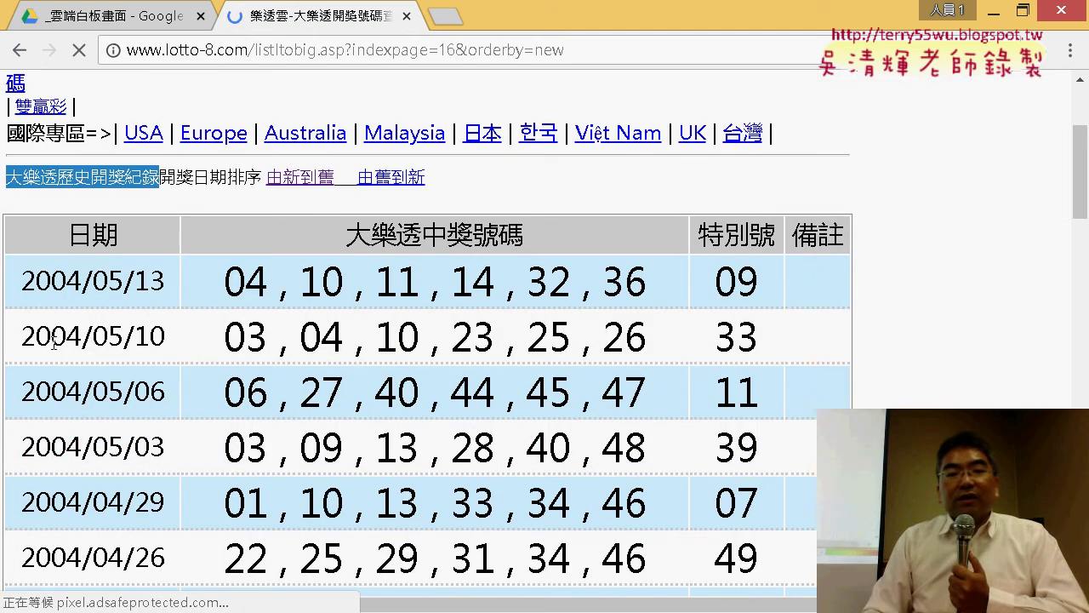
scroll(54, 340, "down", 3)
scroll(54, 341, "down", 2)
scroll(53, 340, "down", 1)
scroll(111, 302, "down", 2)
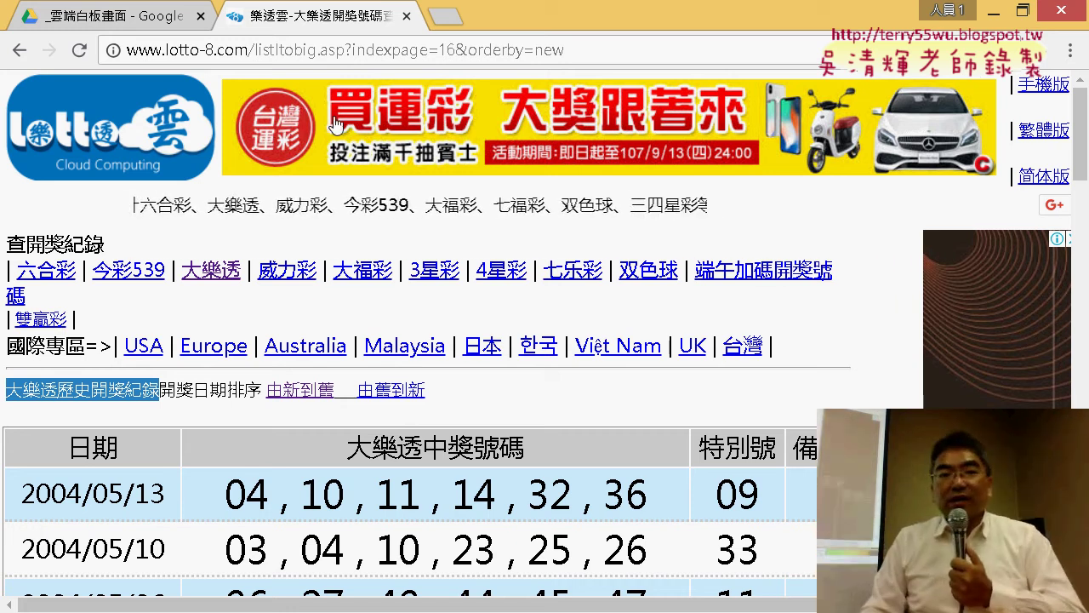
Step: Return to page 1 of the Big Lotto draw history
left_click(439, 51)
left_click(446, 53)
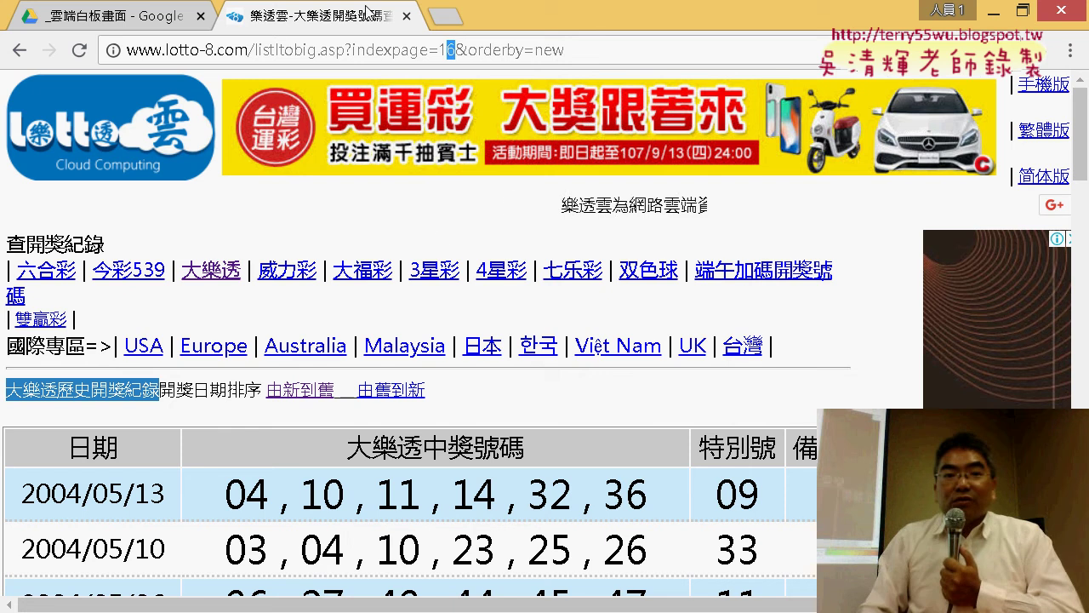
scroll(462, 249, "down", 15)
scroll(637, 301, "down", 5)
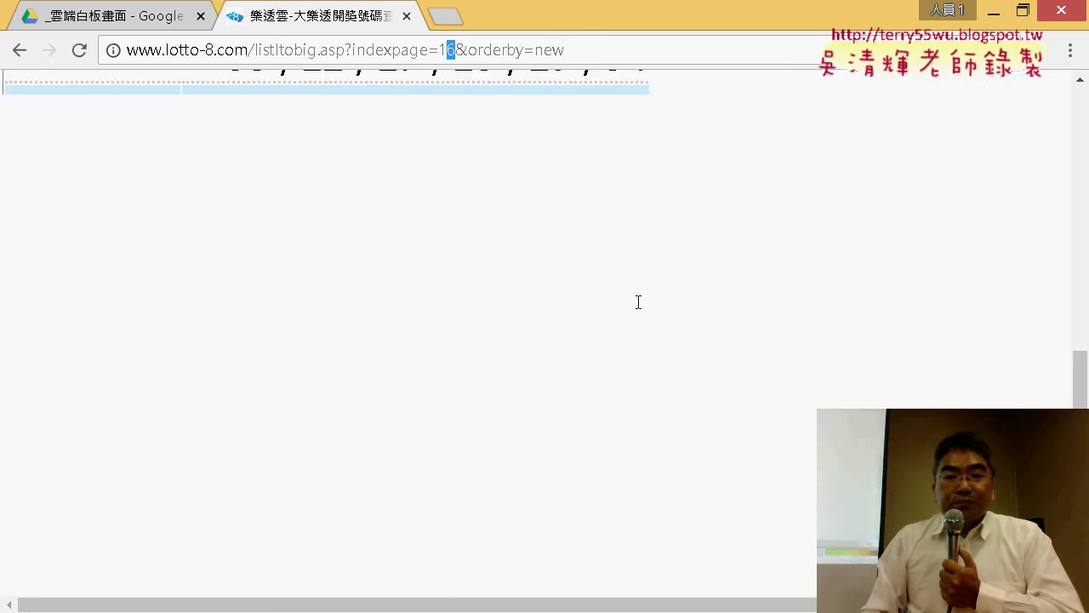
scroll(408, 365, "down", 5)
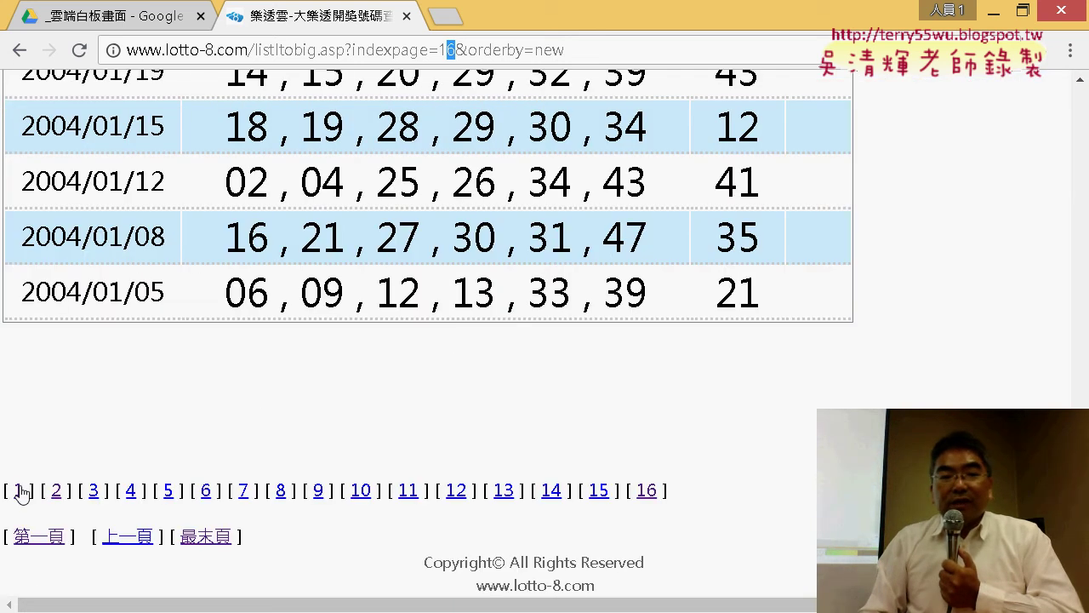
left_click(18, 491)
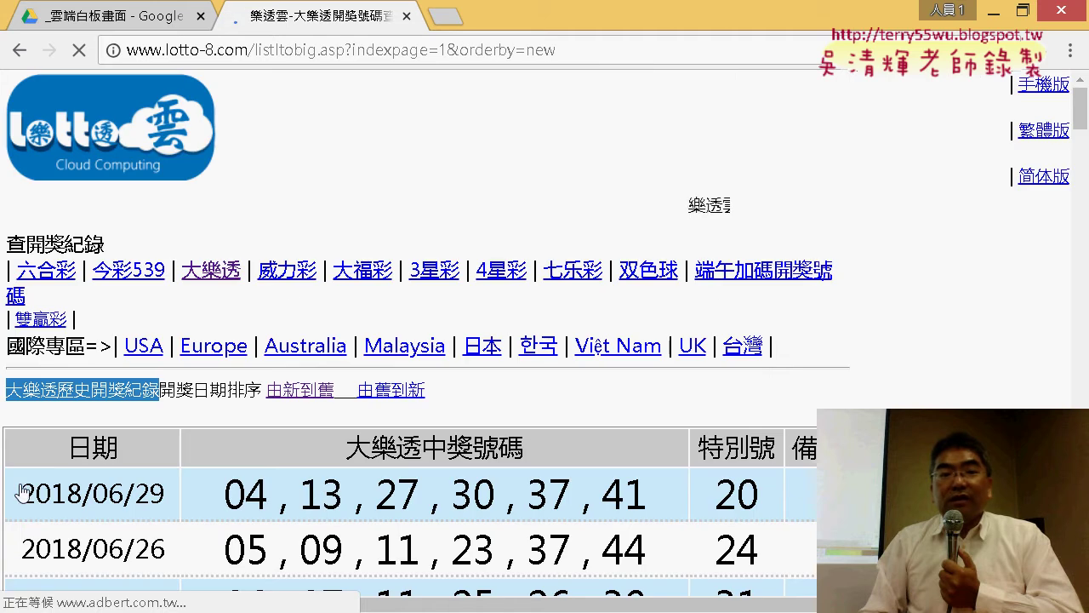
Step: Copy the page-1 lotto-8 address and bring the Excel workbook forward
left_click(537, 51)
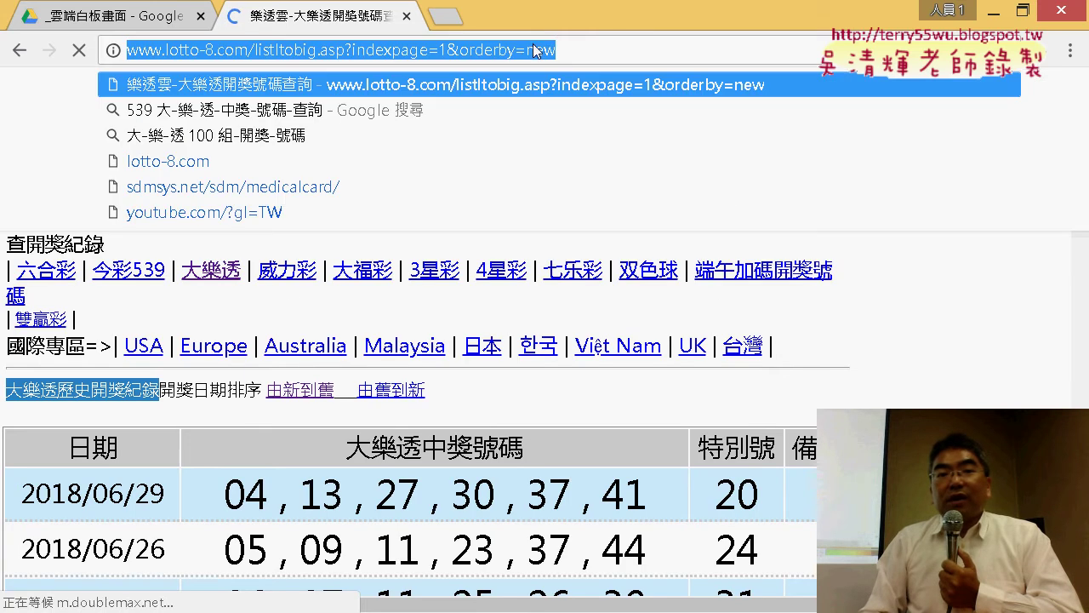
right_click(522, 58)
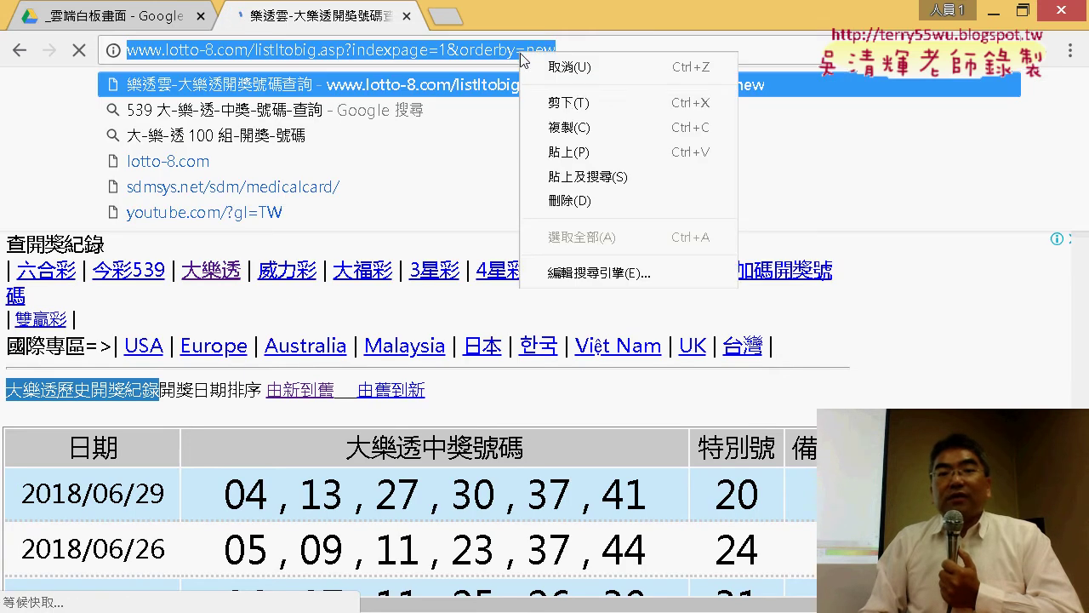
left_click(580, 128)
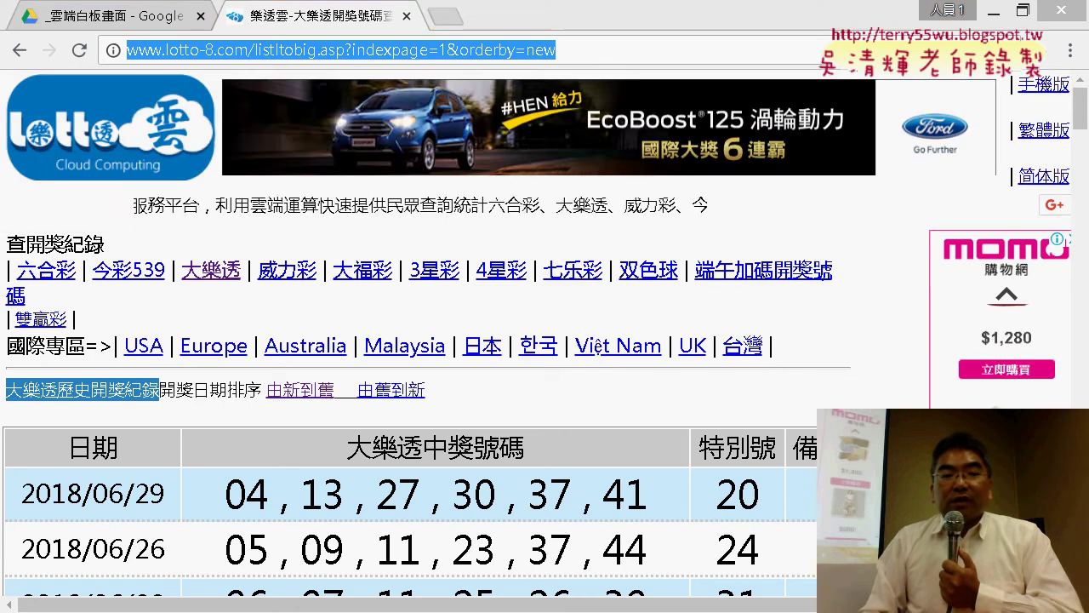
left_click(206, 531)
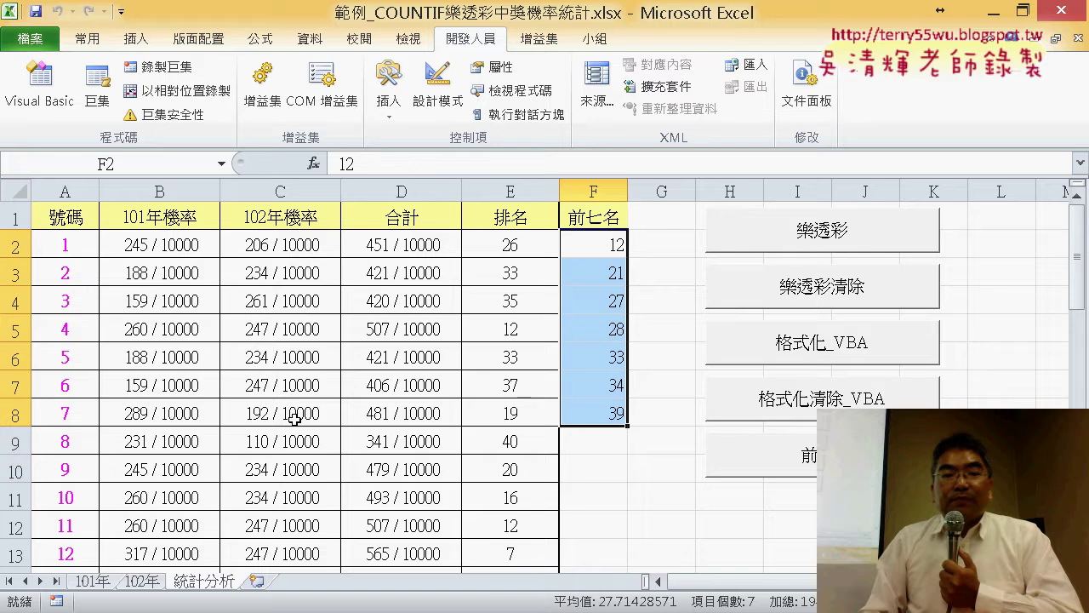
Step: Insert new sheet 工作表1 and open a 從 Web (New Web Query) dialog
left_click(257, 581)
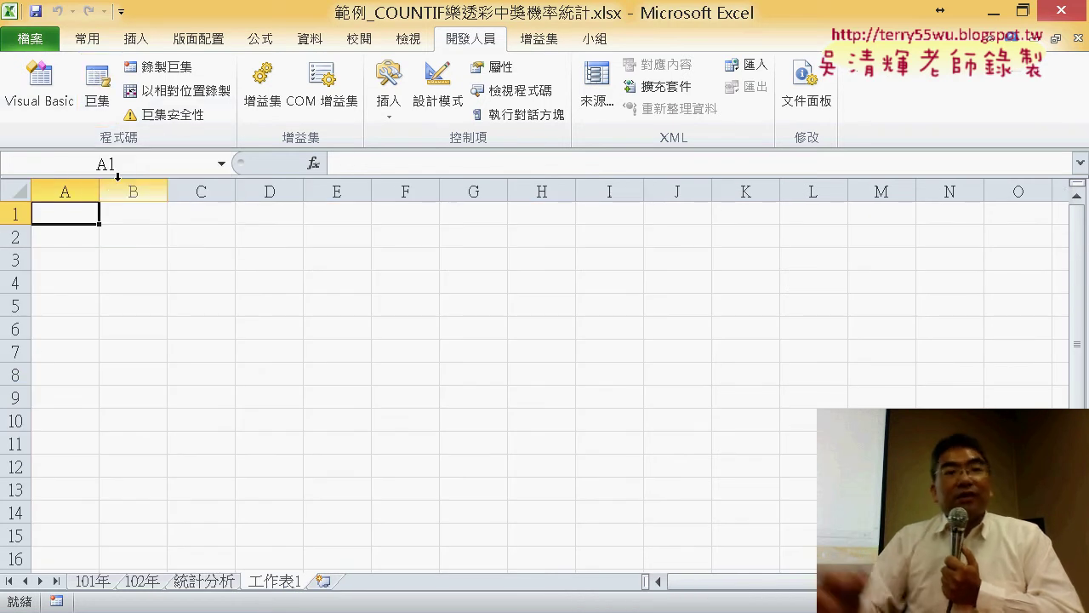
left_click(324, 46)
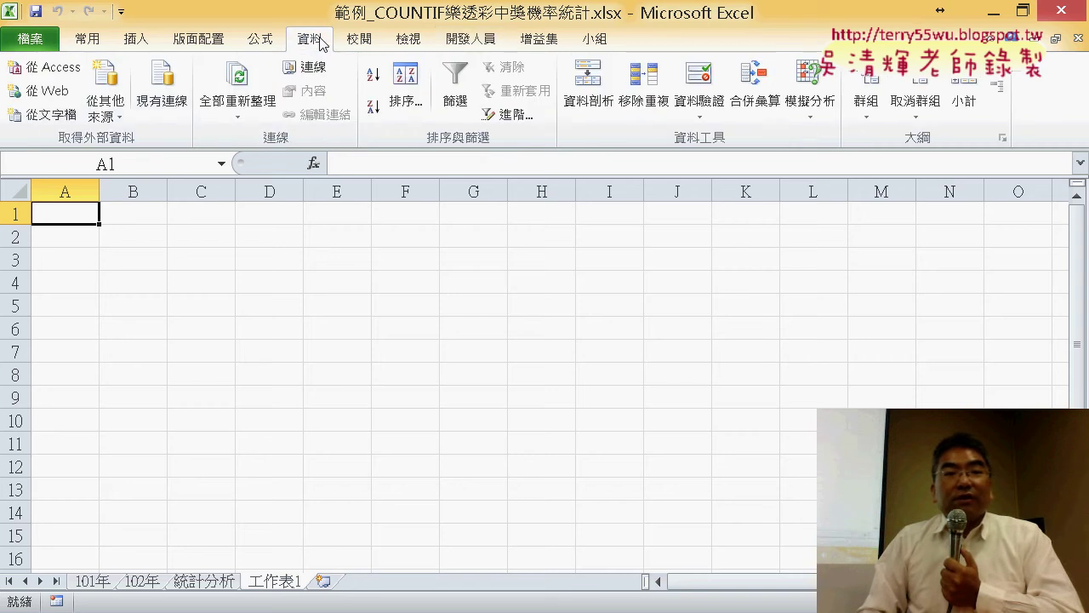
left_click(56, 91)
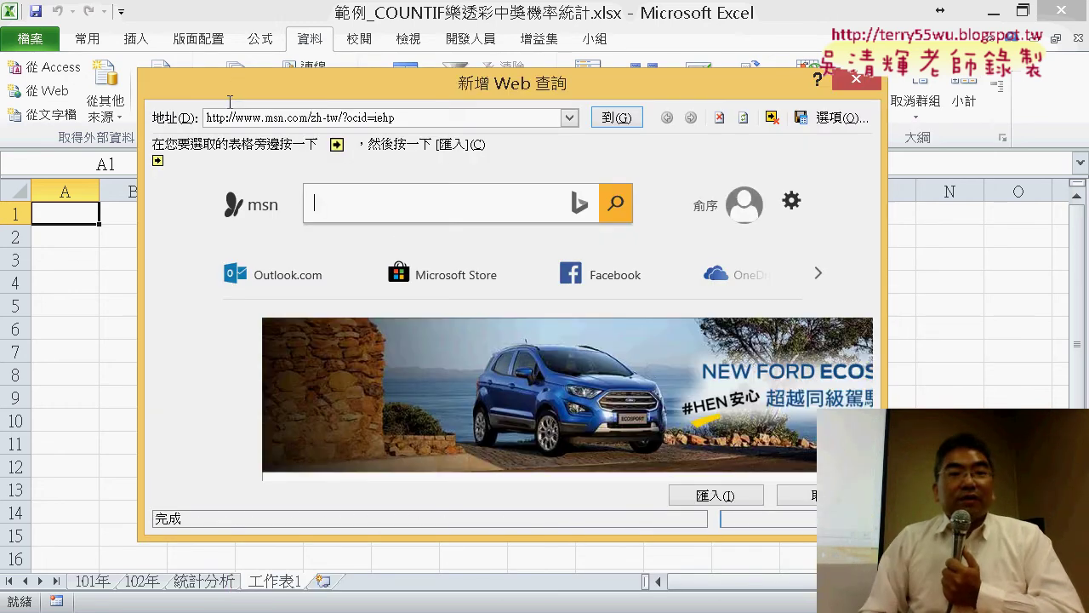
right_click(302, 122)
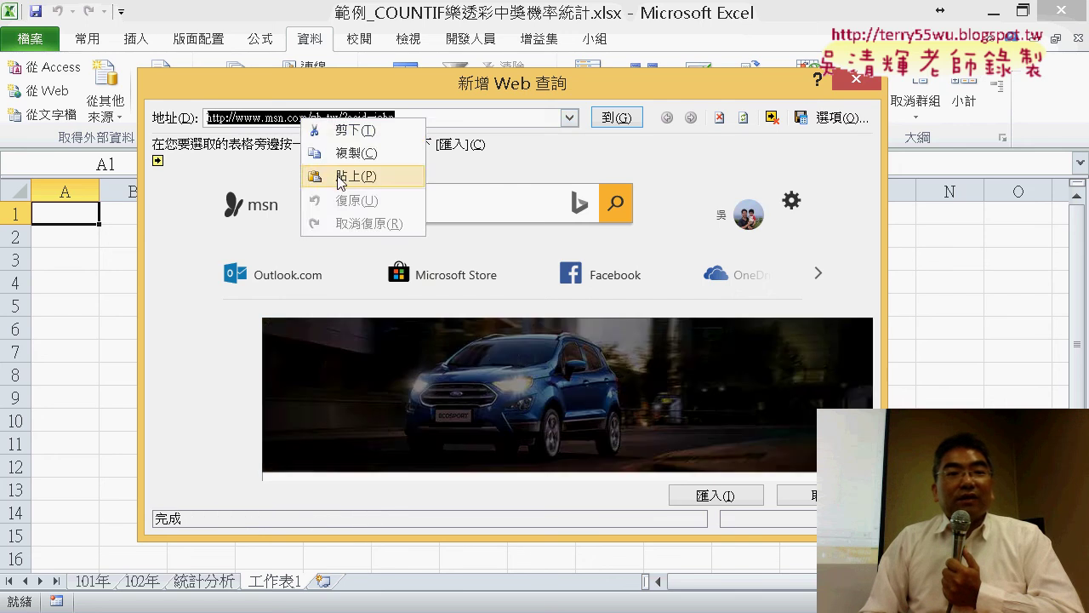
Step: Paste the lotto-8 page-1 address into the web query and load it
left_click(324, 176)
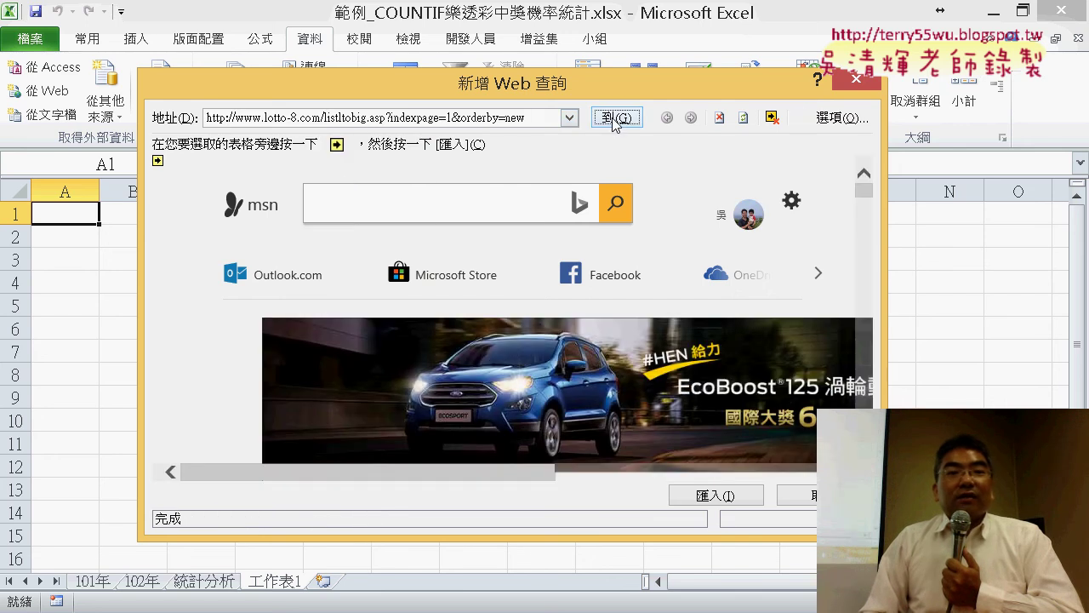
left_click(616, 119)
left_click_drag(522, 83, 450, 62)
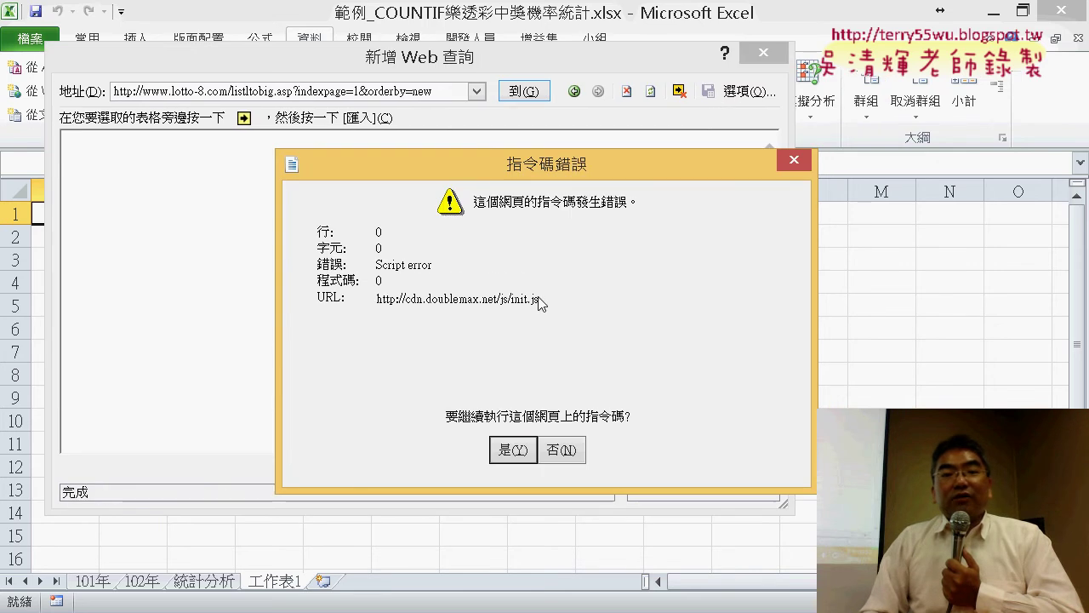
Step: Dismiss the repeated script error prompts and scroll the preview to the results table
left_click(515, 453)
left_click(514, 449)
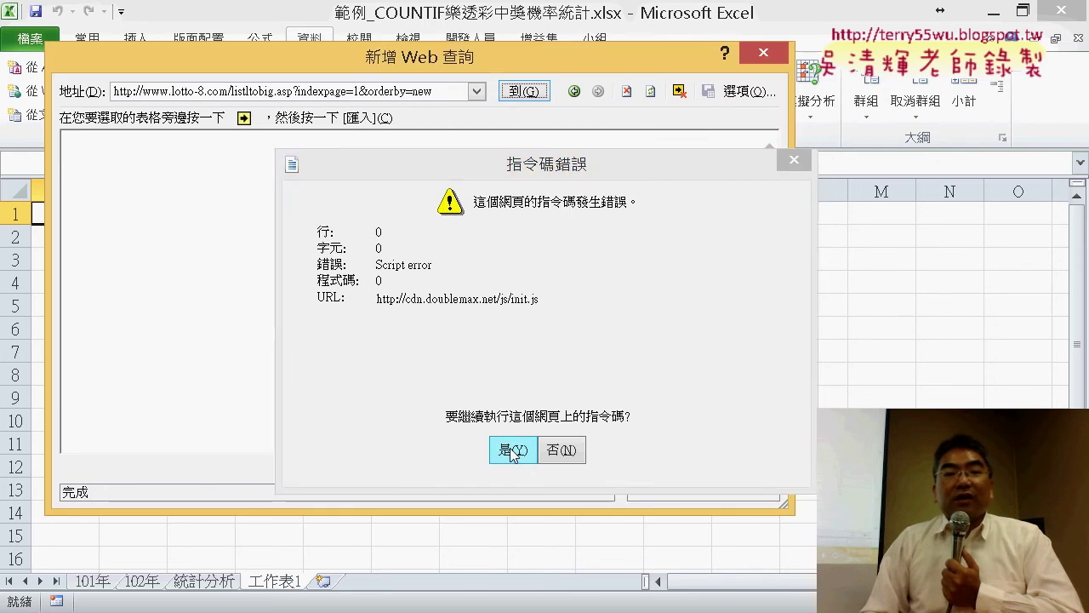
left_click(514, 450)
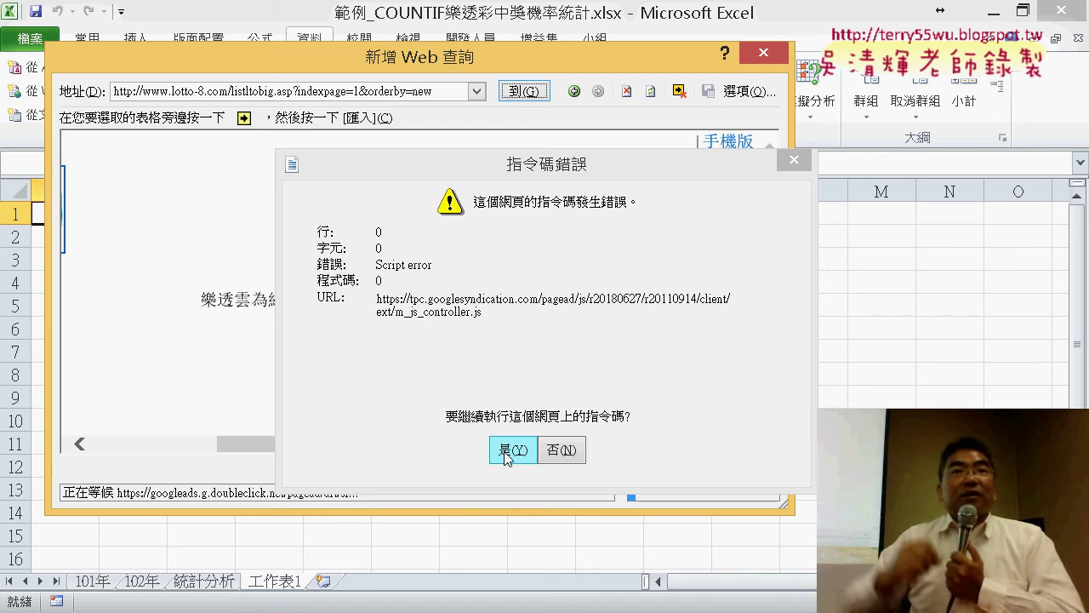
left_click(509, 450)
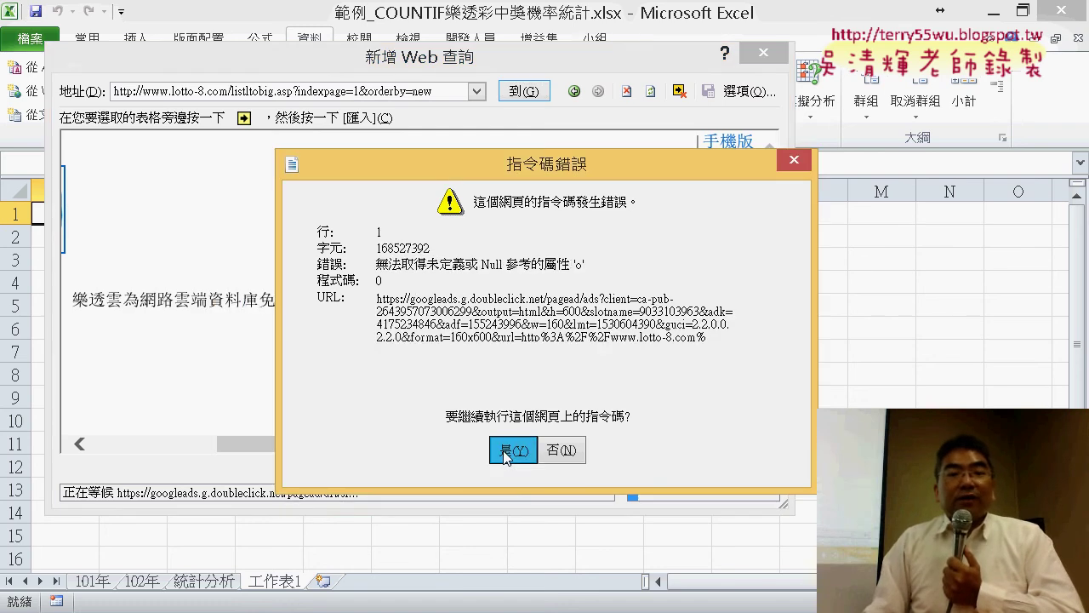
left_click(509, 450)
left_click(509, 451)
left_click(509, 450)
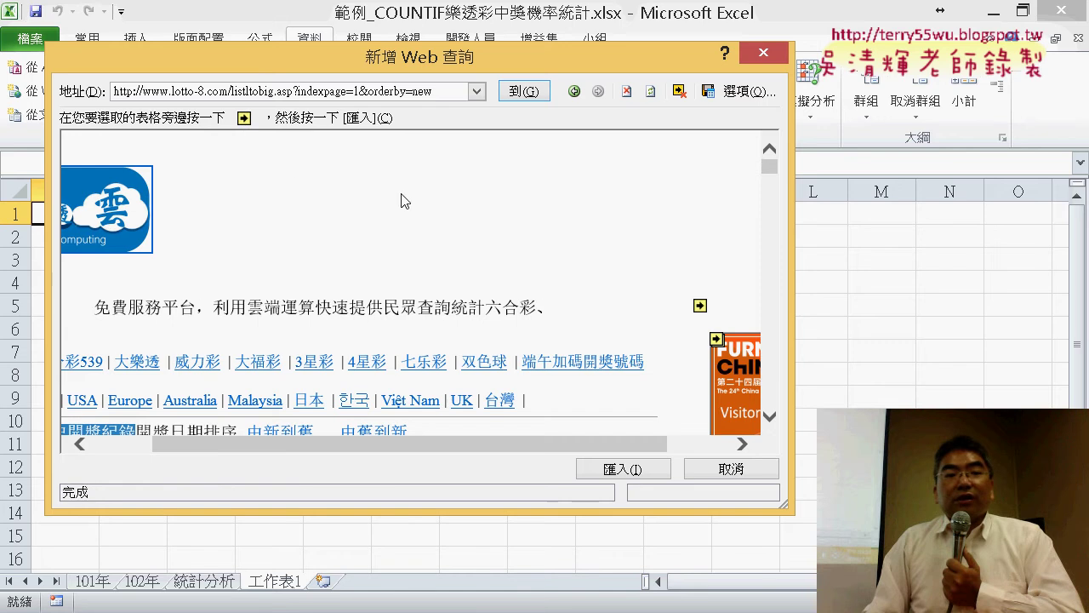
scroll(401, 202, "down", 3)
scroll(403, 202, "down", 2)
left_click_drag(353, 450, 281, 448)
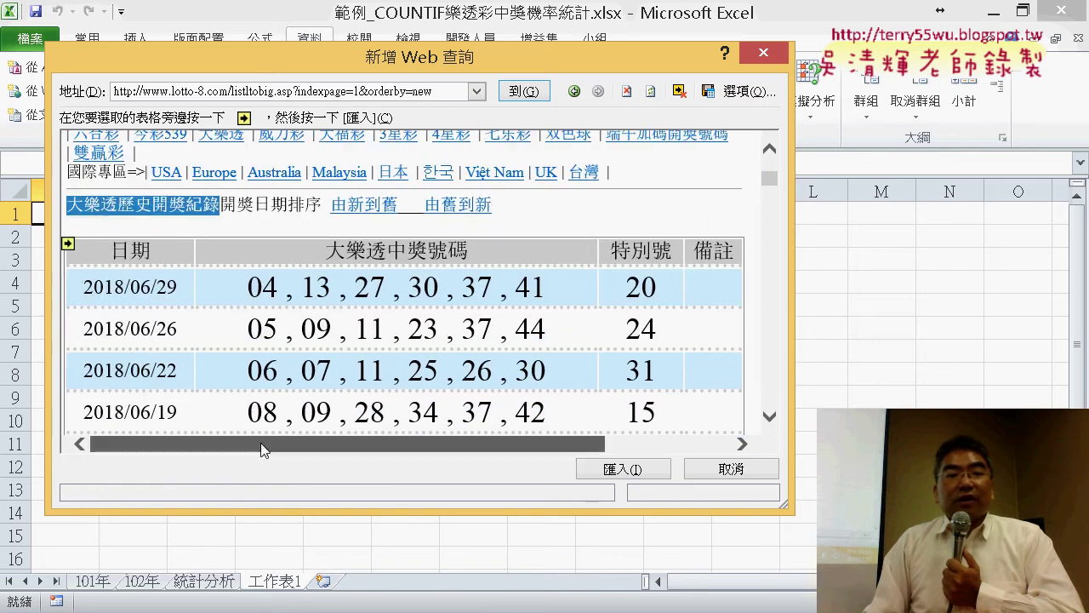
Step: Select the 大樂透 results table and import it at =$A$1
left_click(68, 244)
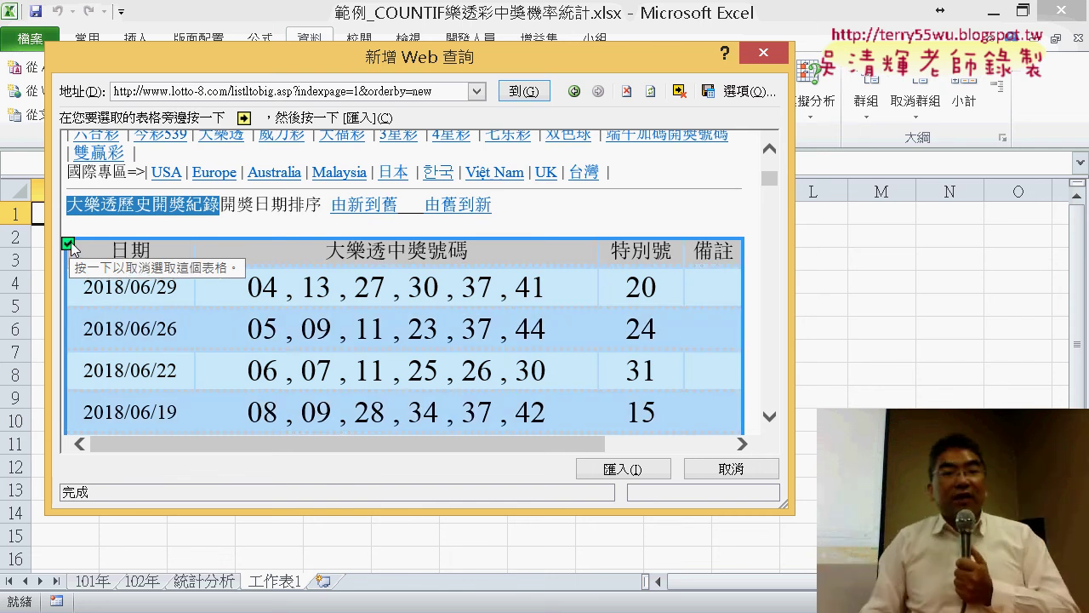
left_click(622, 469)
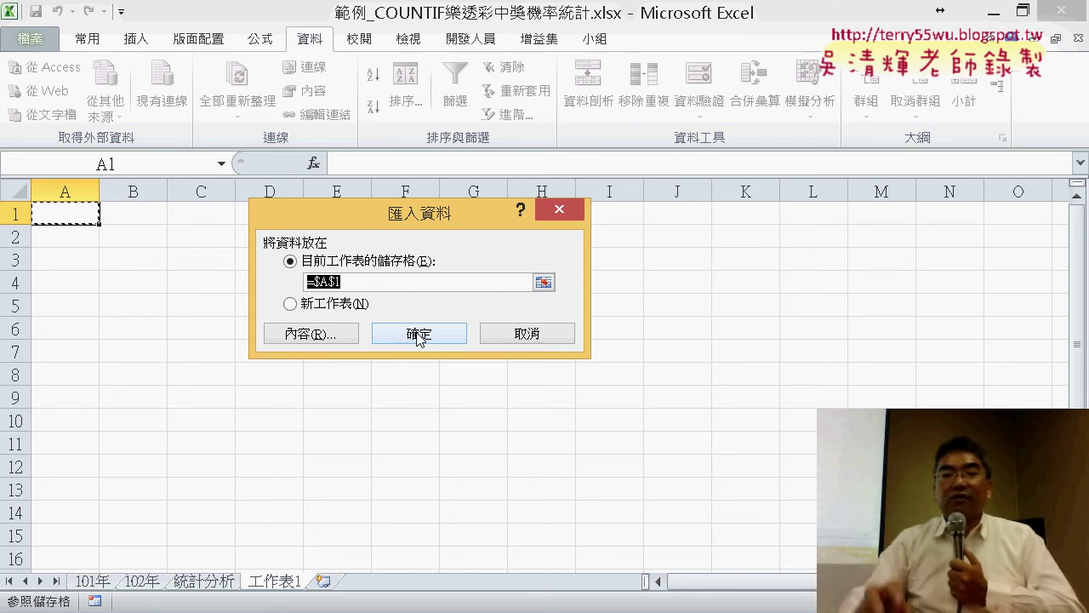
left_click(339, 276)
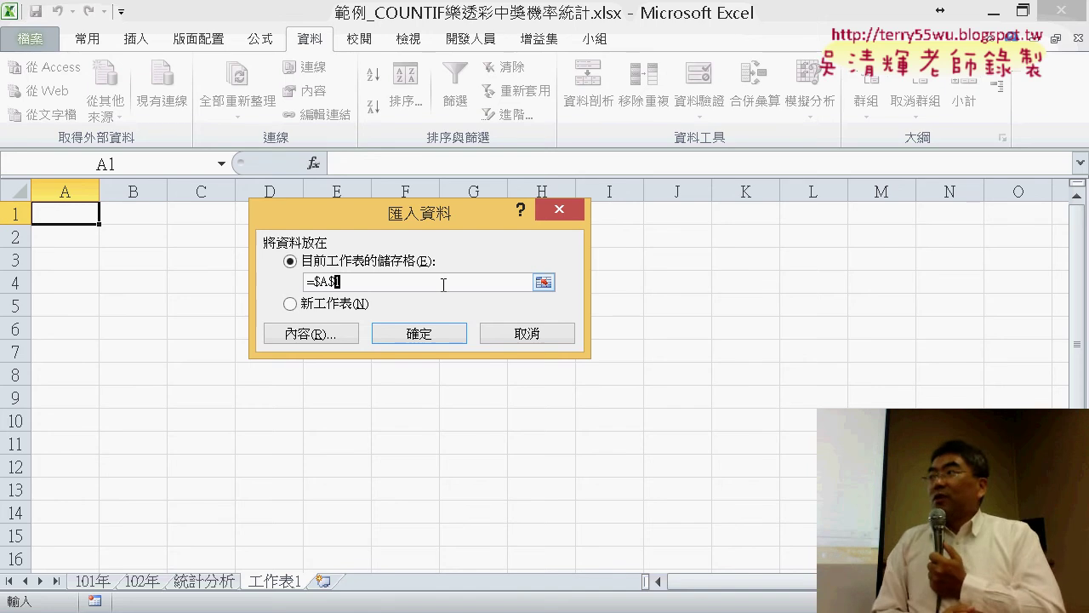
left_click(419, 336)
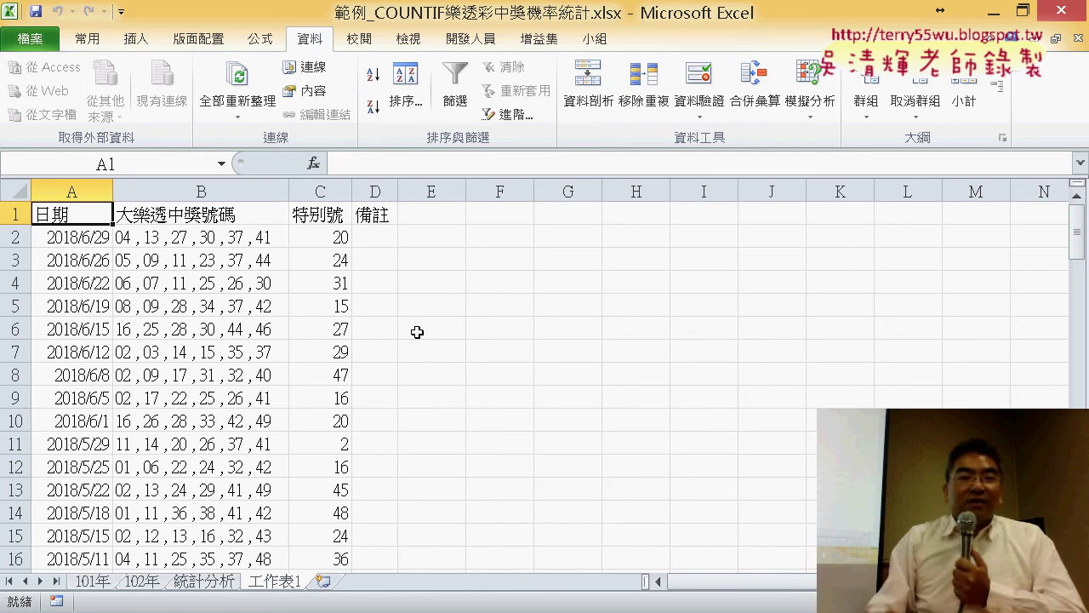
Step: Insert sheet 工作表2 and start recording a macro named 大樂透下載
left_click(323, 580)
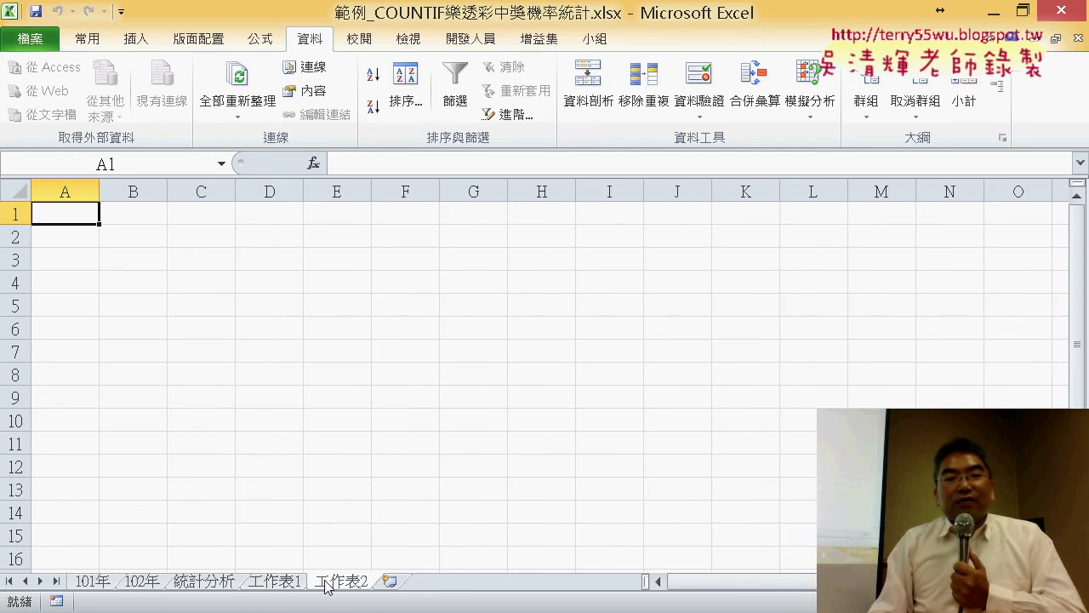
left_click(472, 40)
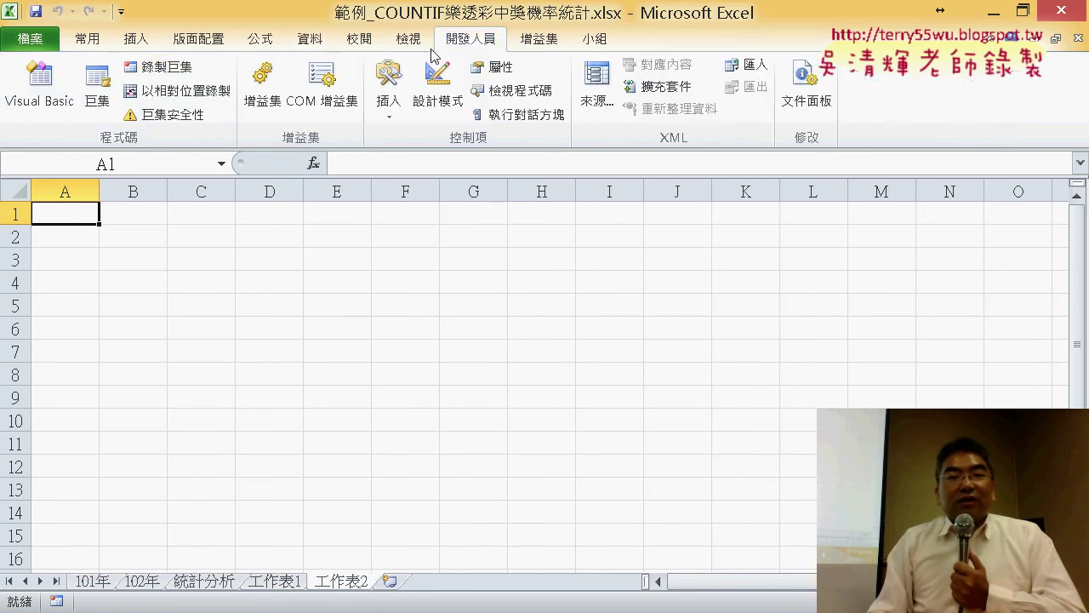
left_click(167, 68)
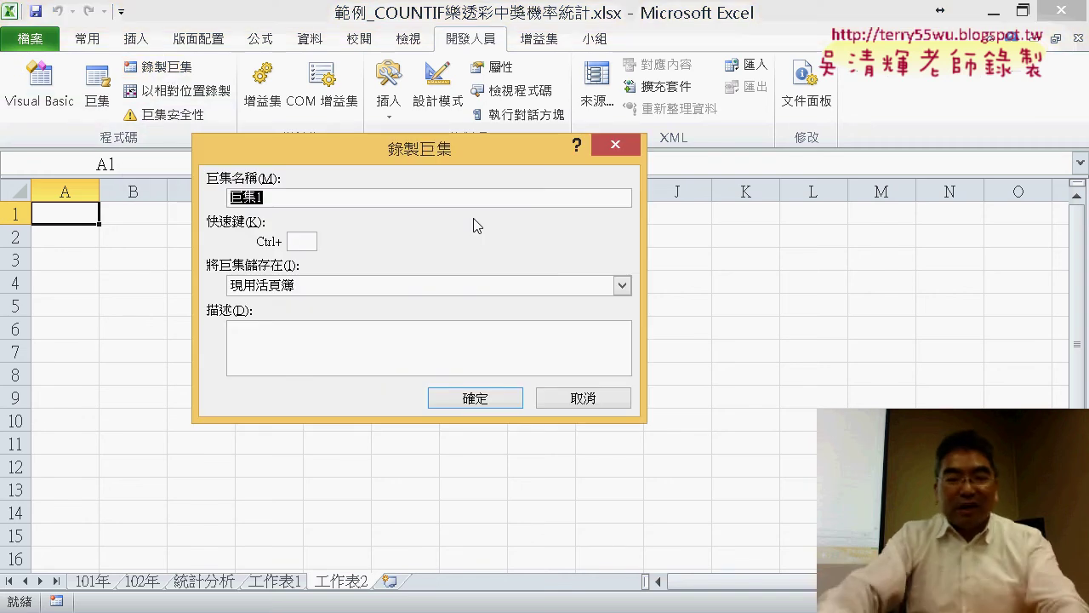
type("太ㄌㄜ")
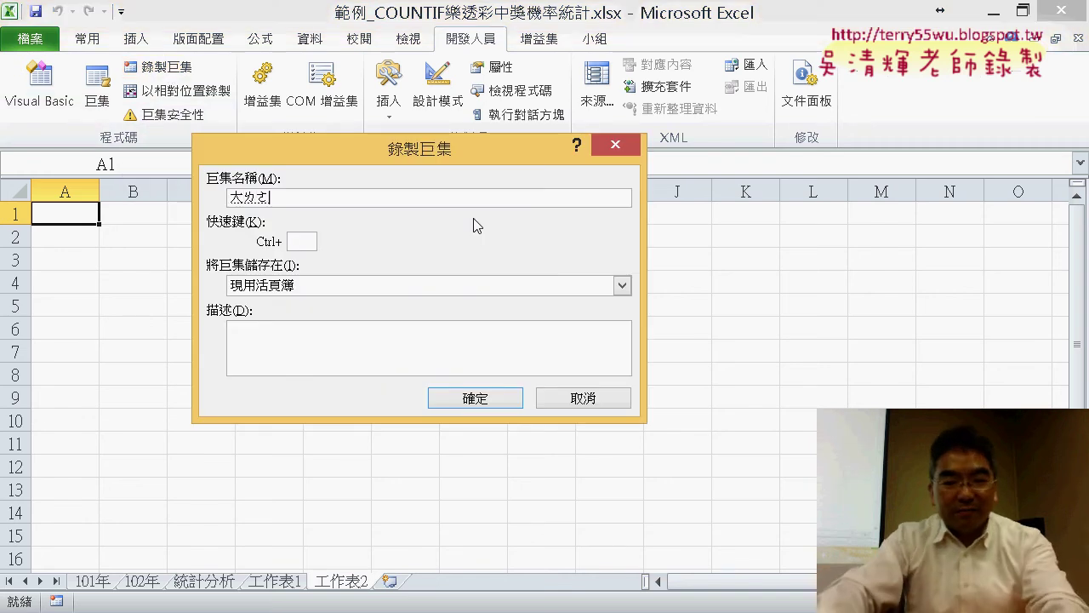
key("BackSpace")
key("BackSpace")
type("樂透下")
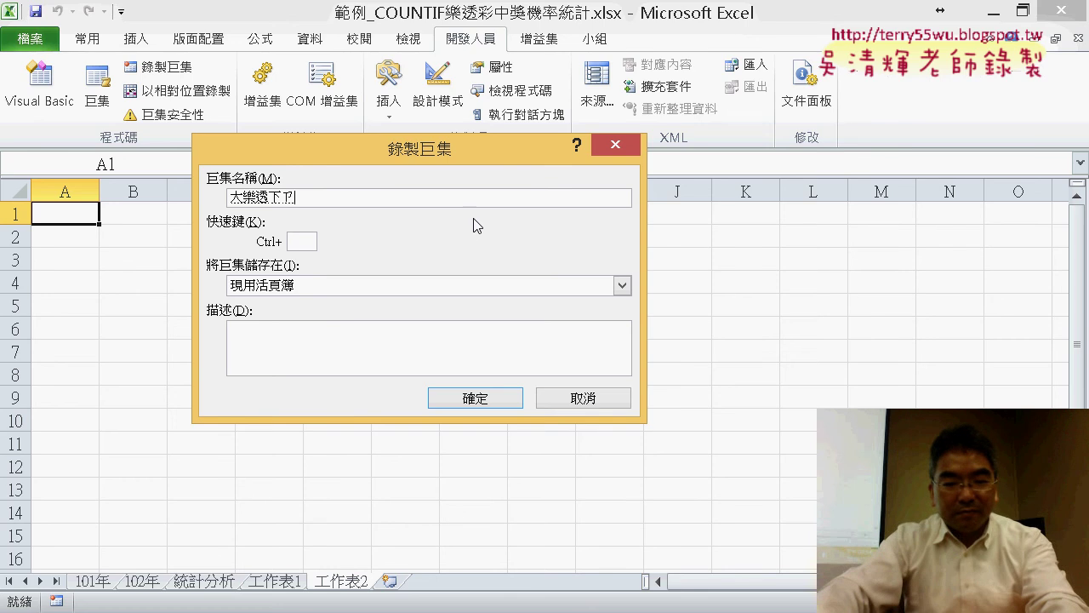
type("載")
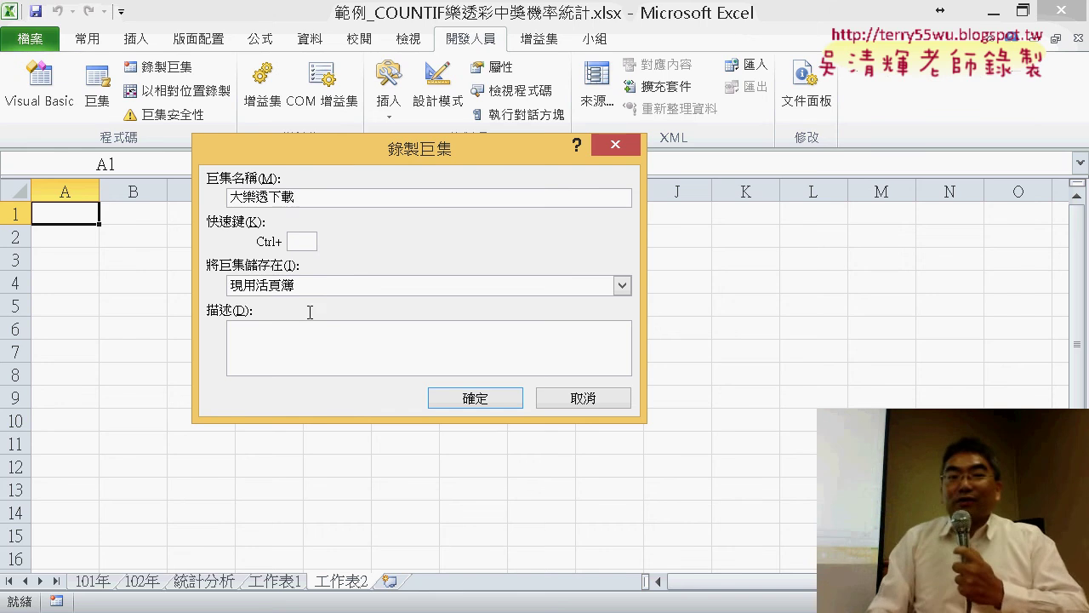
left_click(493, 400)
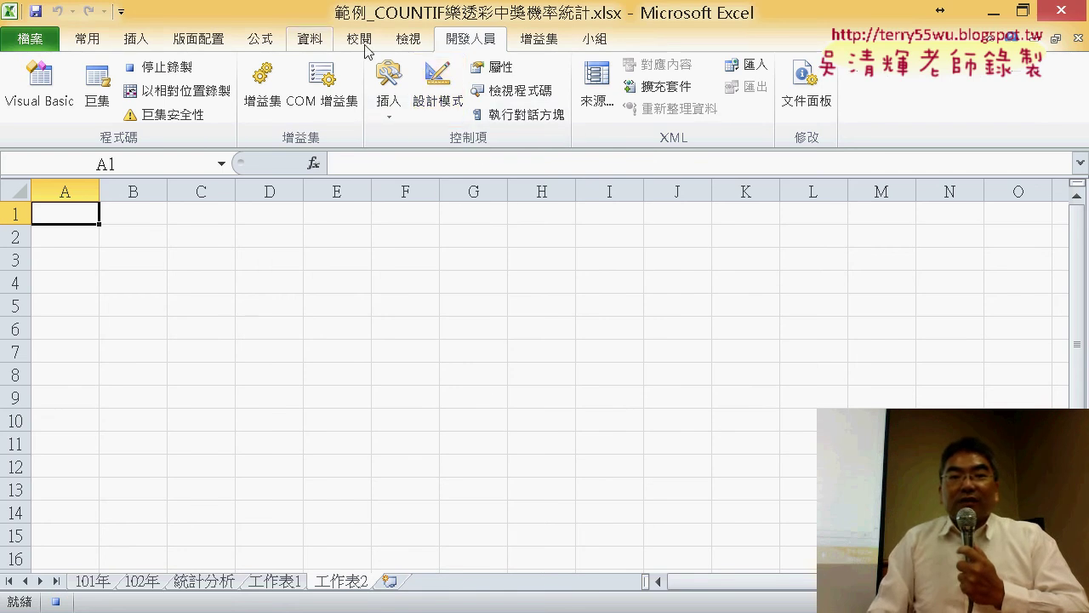
Step: Start a new web query and copy the lotto-8 address from Chrome
left_click(309, 45)
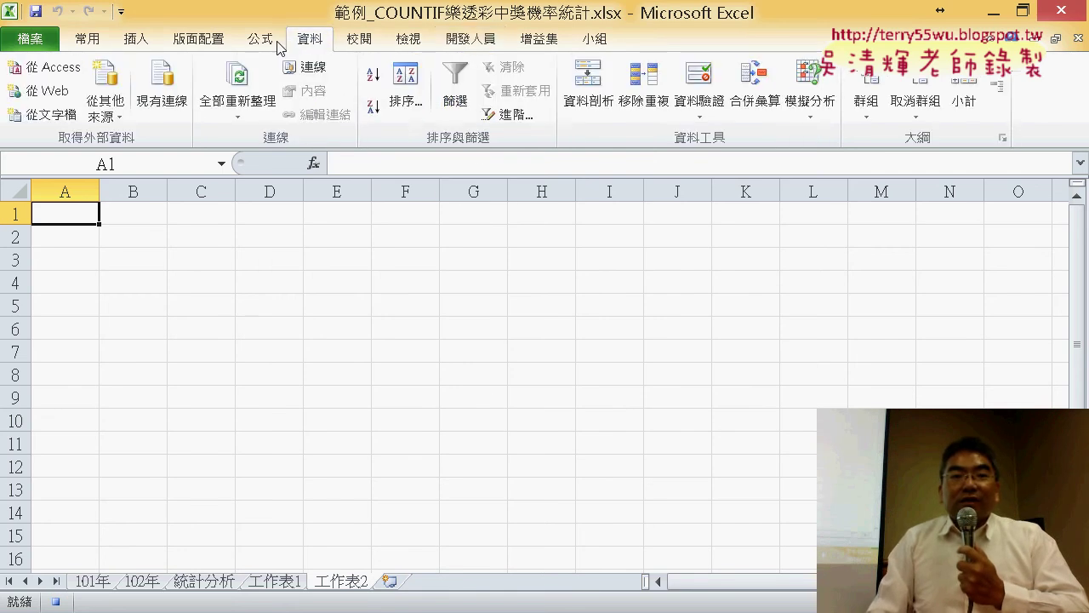
left_click(42, 90)
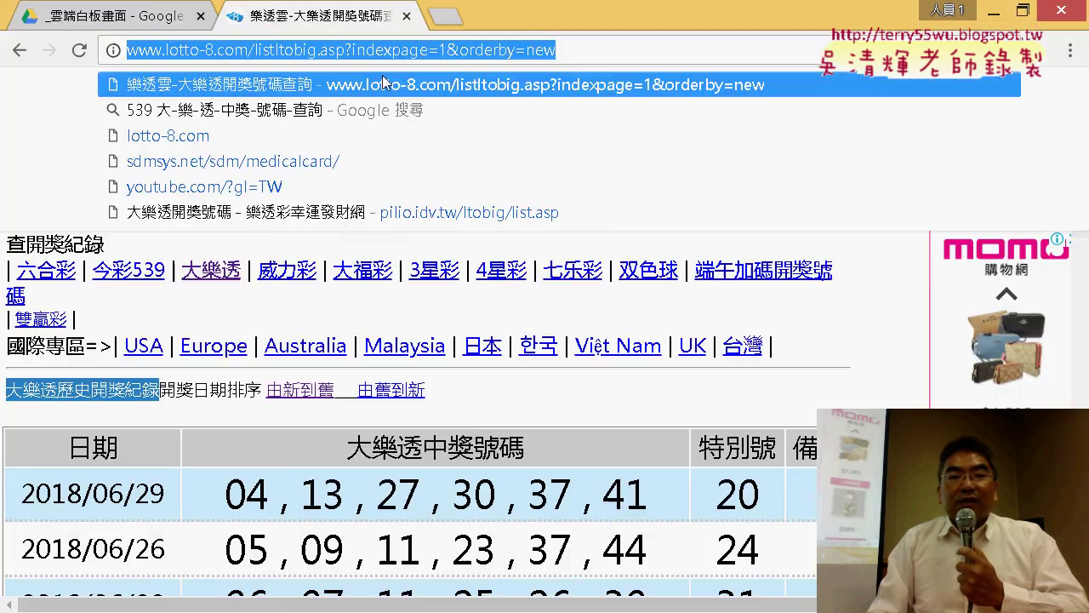
right_click(399, 51)
left_click(430, 128)
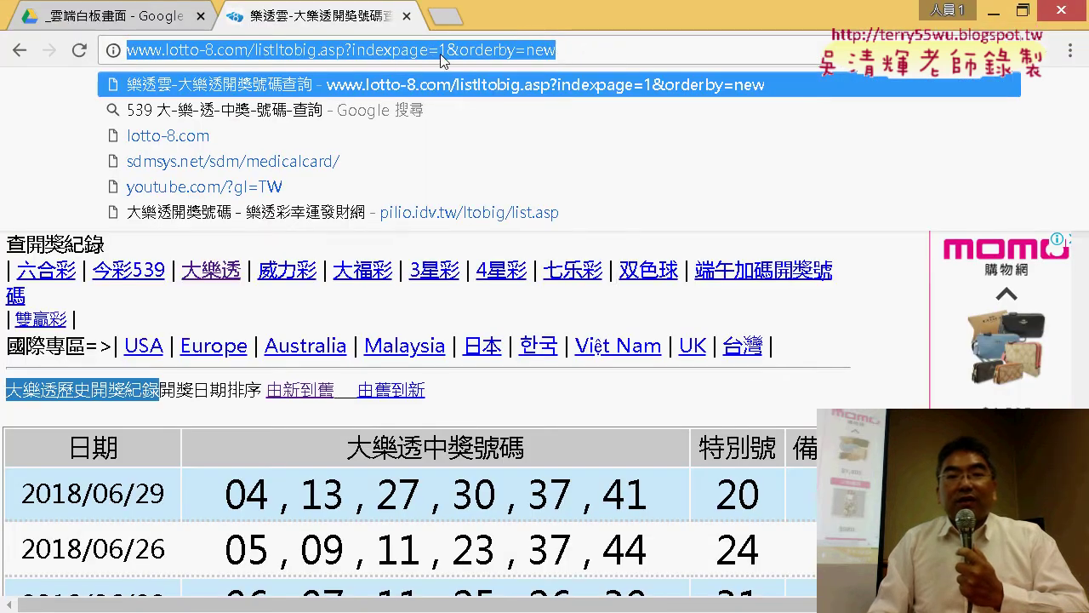
left_click(994, 15)
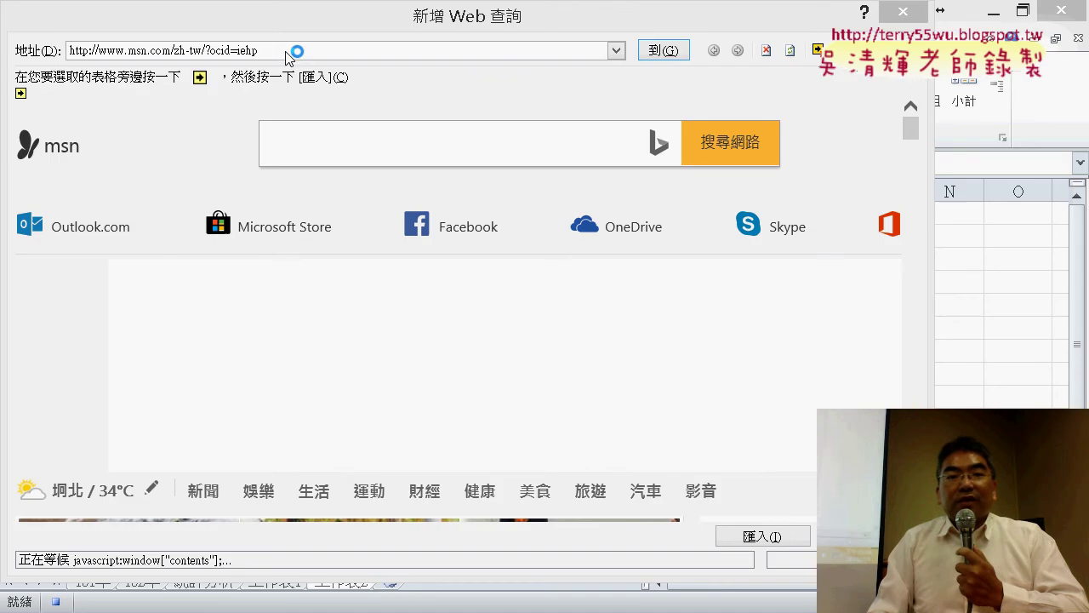
Step: Paste the lotto-8 address into the query and load the page
left_click_drag(266, 51, 37, 49)
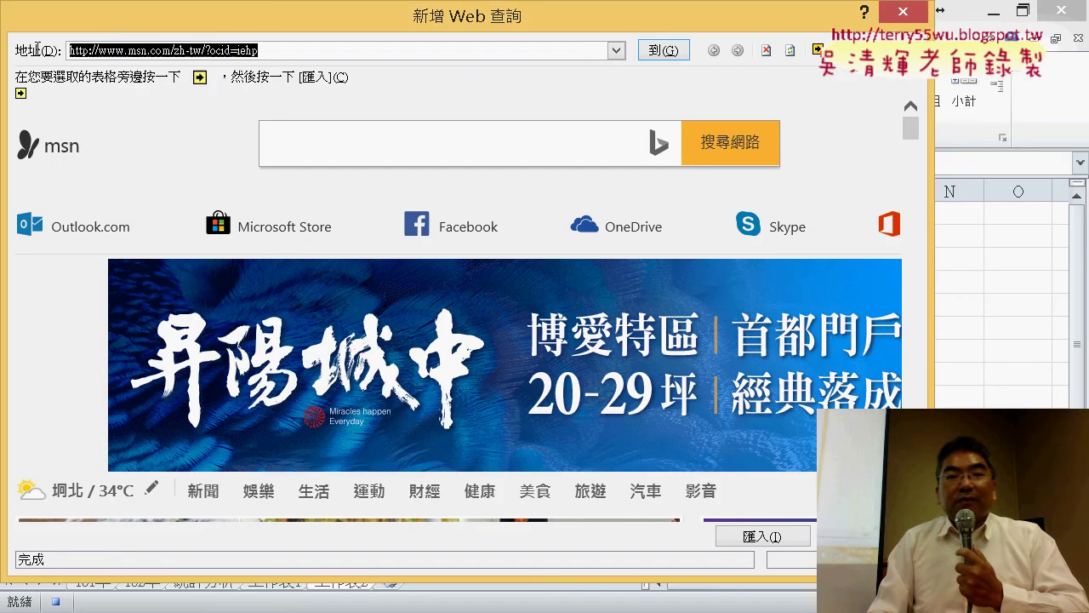
right_click(167, 52)
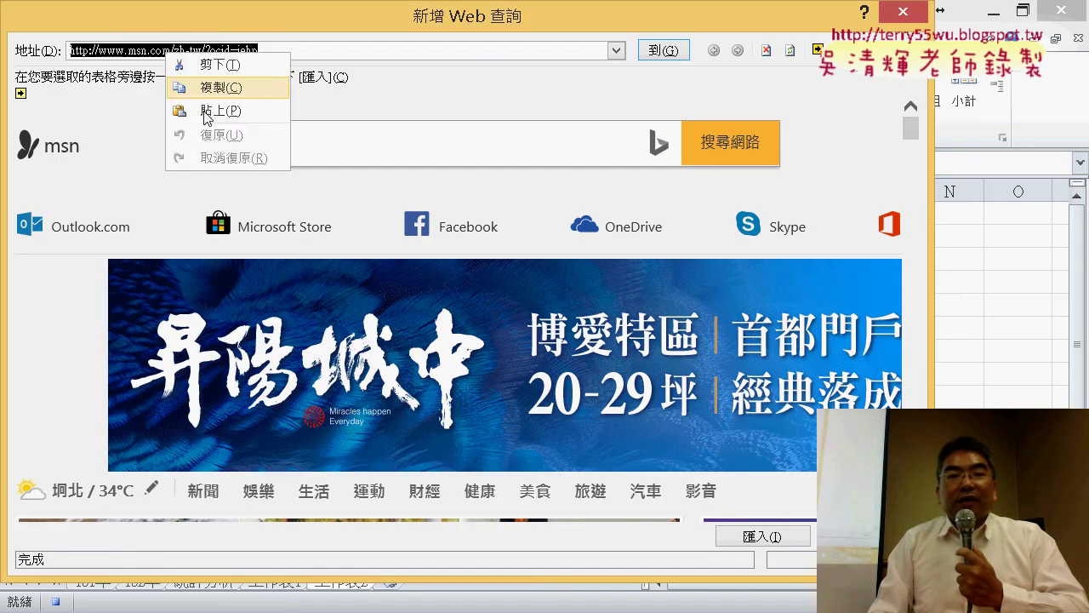
left_click(204, 111)
left_click(663, 51)
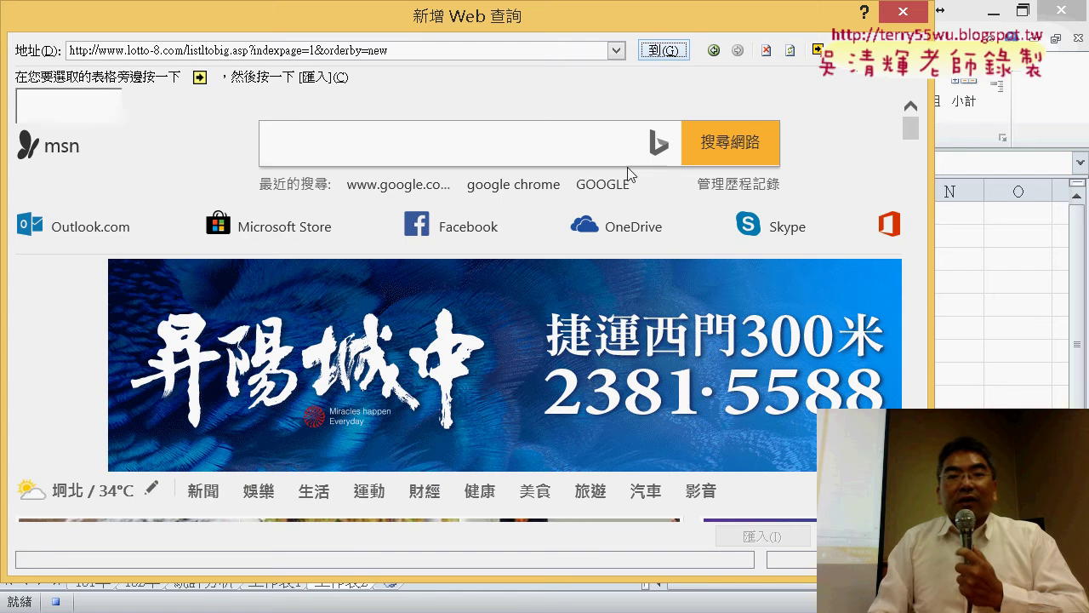
Step: Dismiss the page's repeated script error prompts and scroll to the results table
left_click(512, 451)
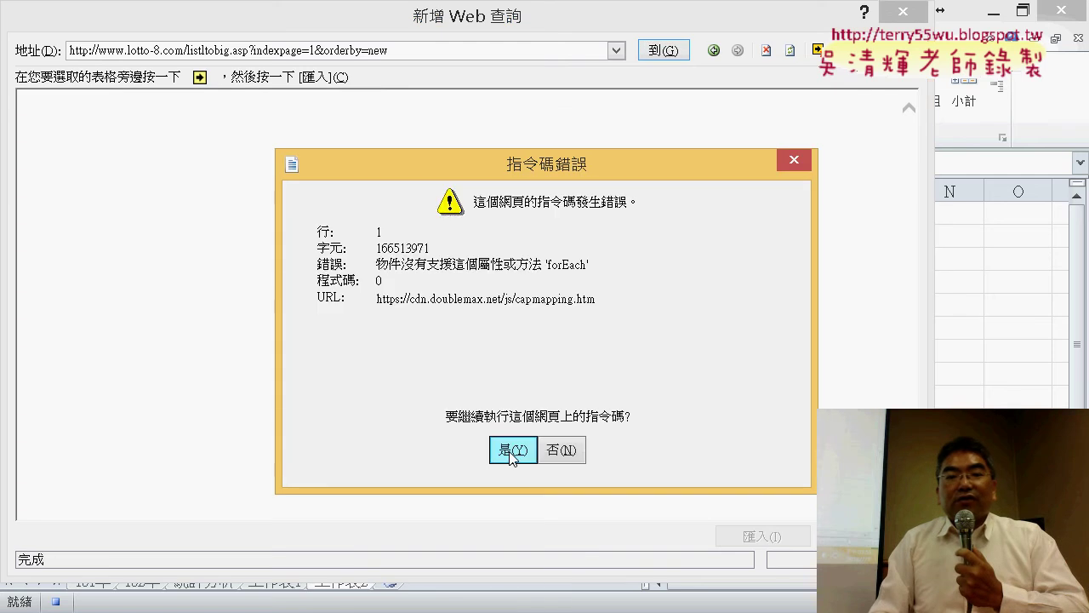
left_click(512, 451)
left_click(511, 452)
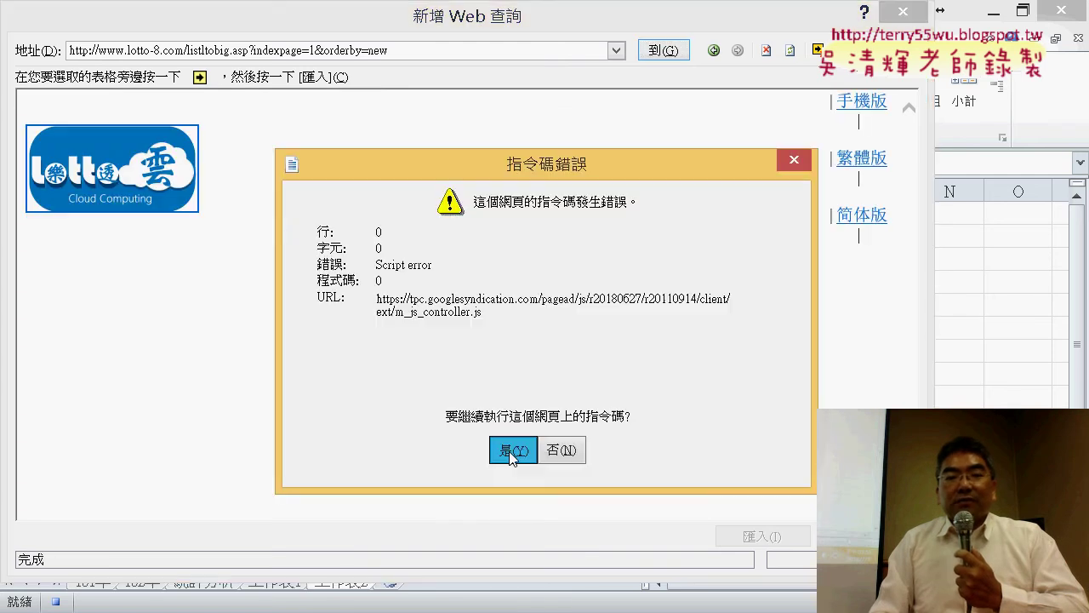
left_click(511, 451)
left_click(511, 451)
left_click(512, 451)
left_click(512, 451)
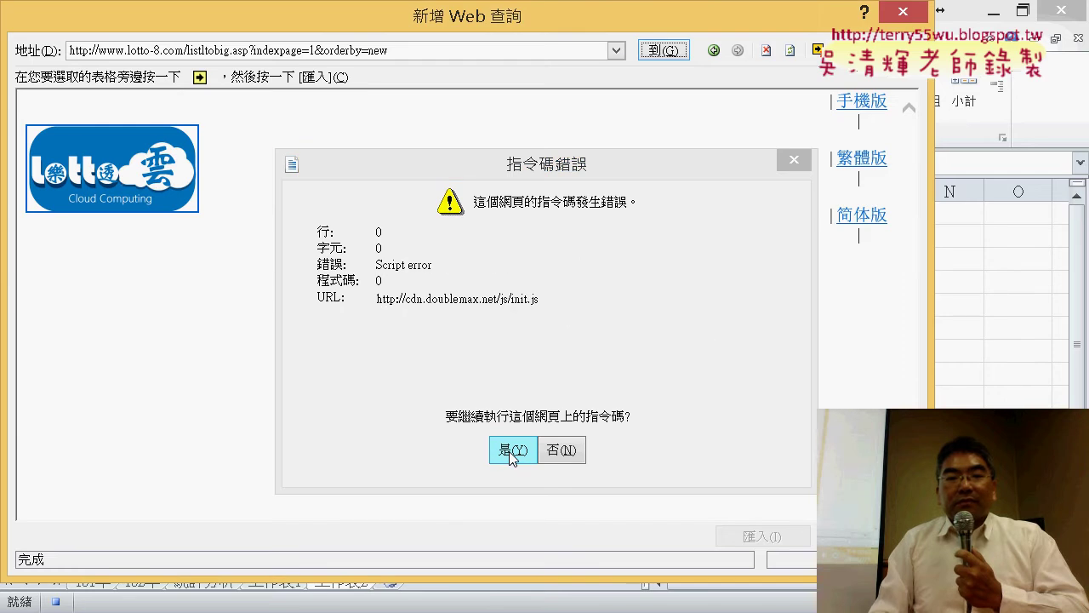
left_click(512, 451)
scroll(170, 293, "down", 3)
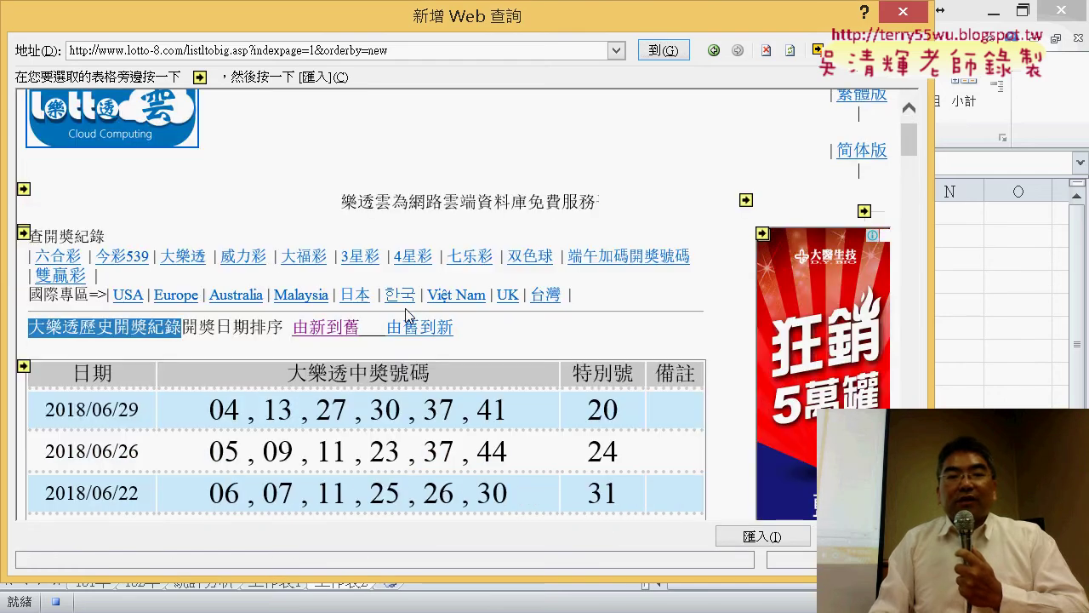
scroll(57, 243, "down", 2)
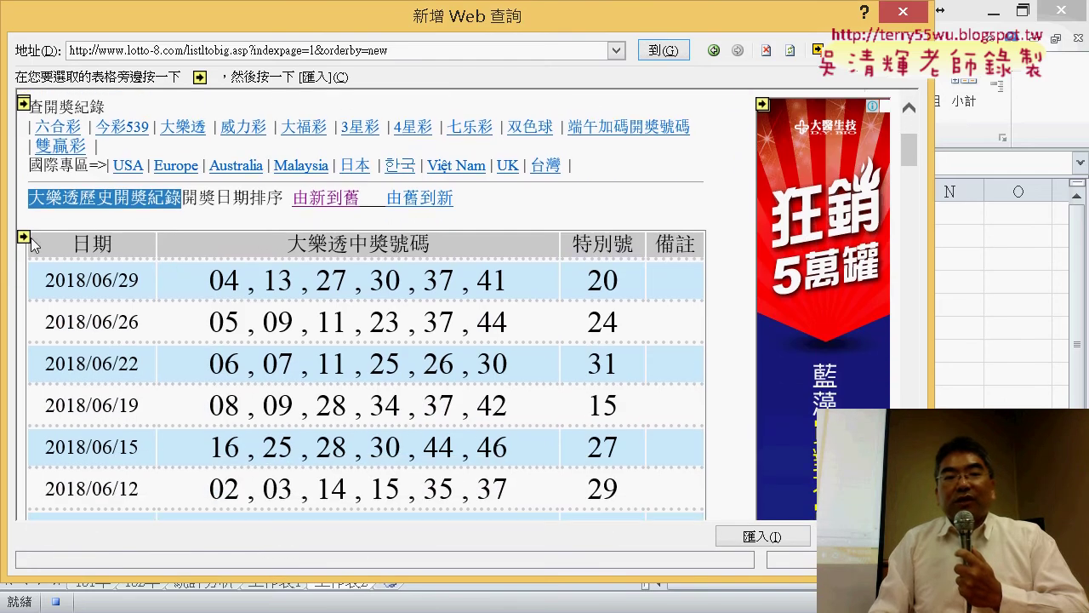
Step: Select the 大樂透 results table and import it
left_click(23, 238)
scroll(523, 419, "down", 5)
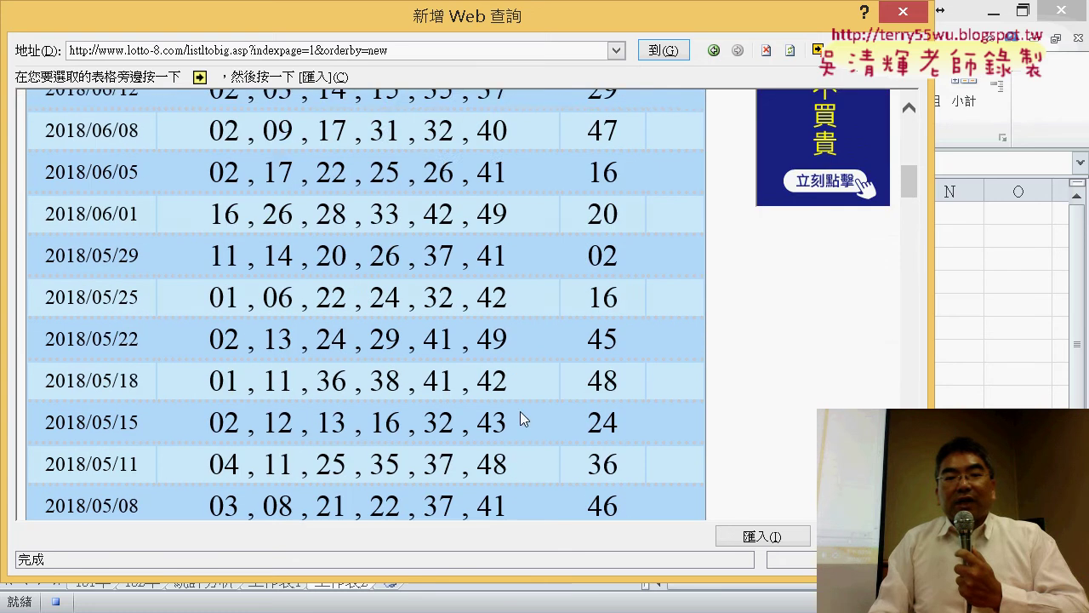
scroll(522, 419, "down", 1)
left_click(764, 537)
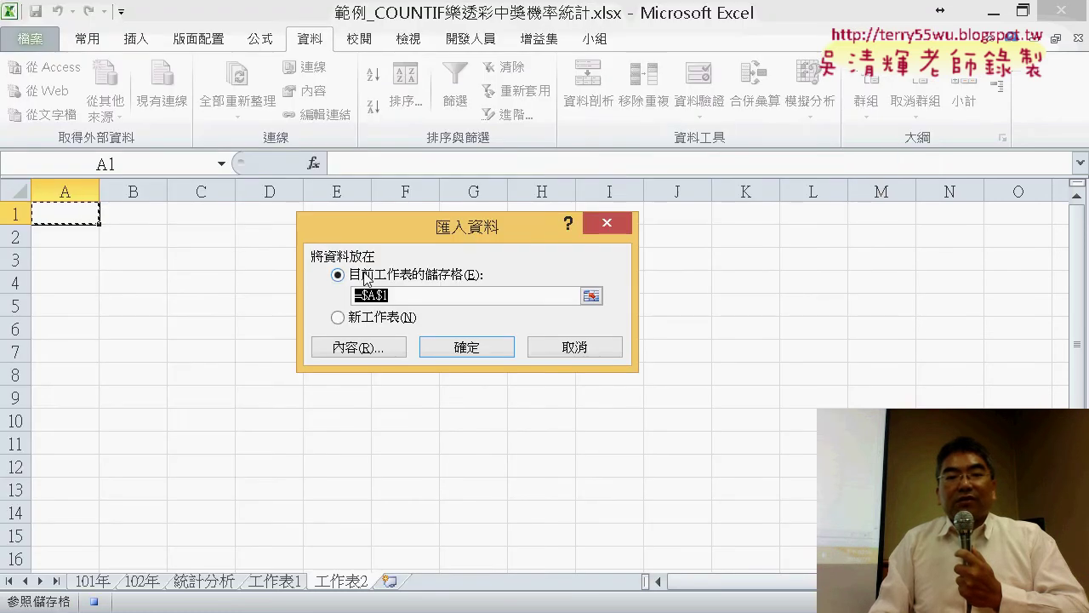
Step: Confirm placing the data at $A$1, then open the Developer 巨集 list
left_click(475, 347)
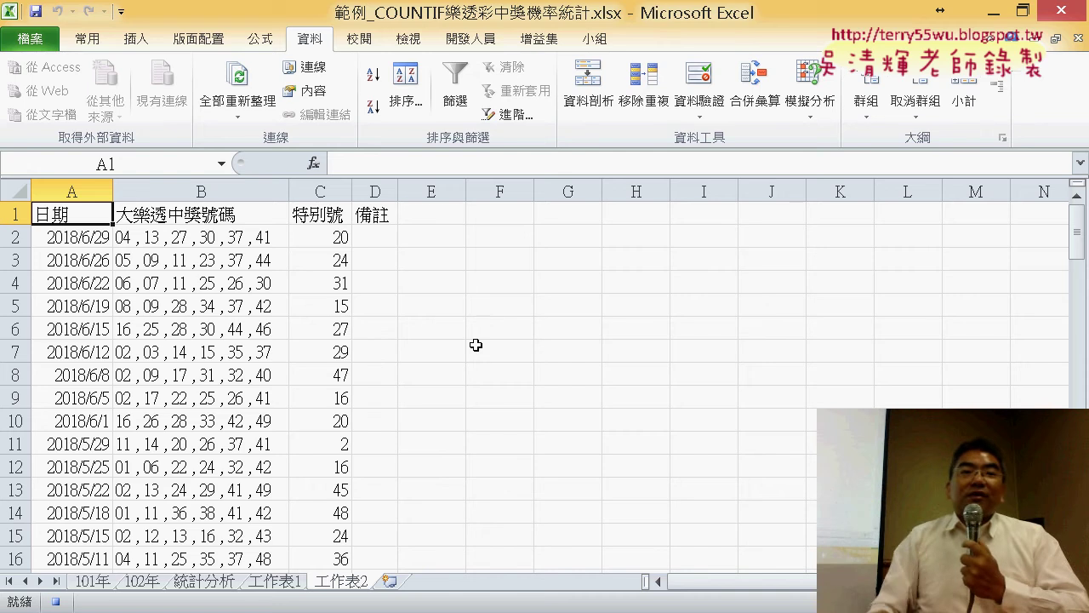
left_click(467, 46)
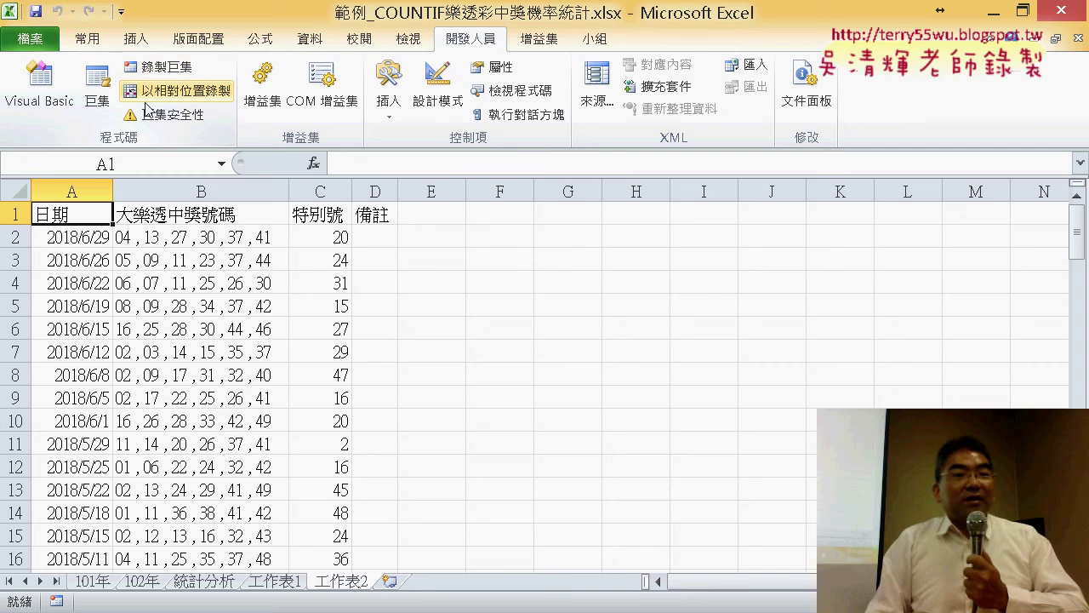
left_click(96, 107)
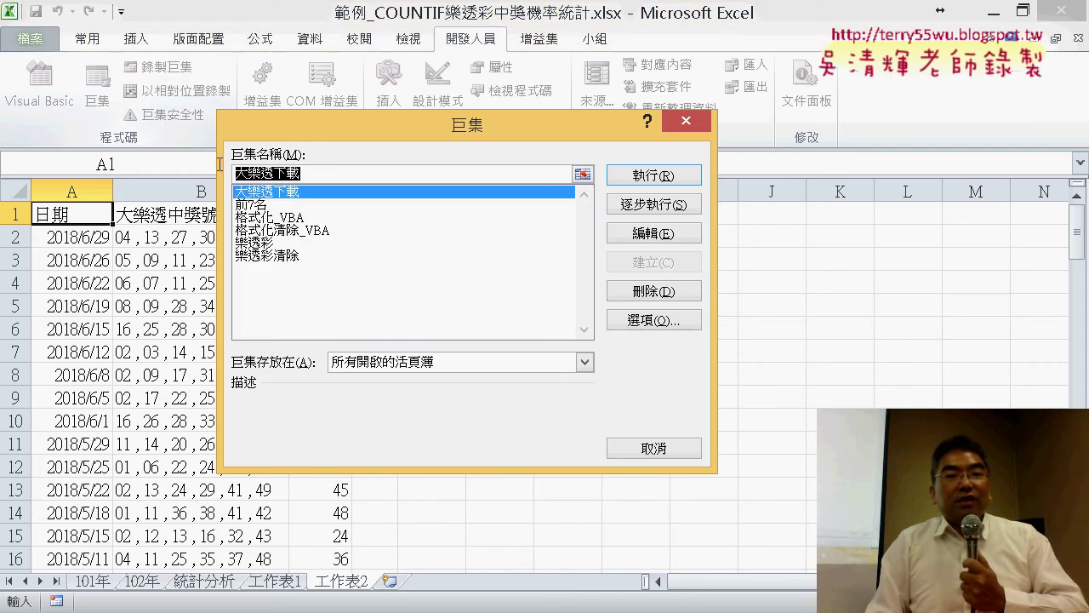
Step: Open the 大樂透下載 macro code and delete the comment lines under its Sub header
left_click(644, 234)
scroll(511, 242, "down", 2)
scroll(426, 244, "up", 2)
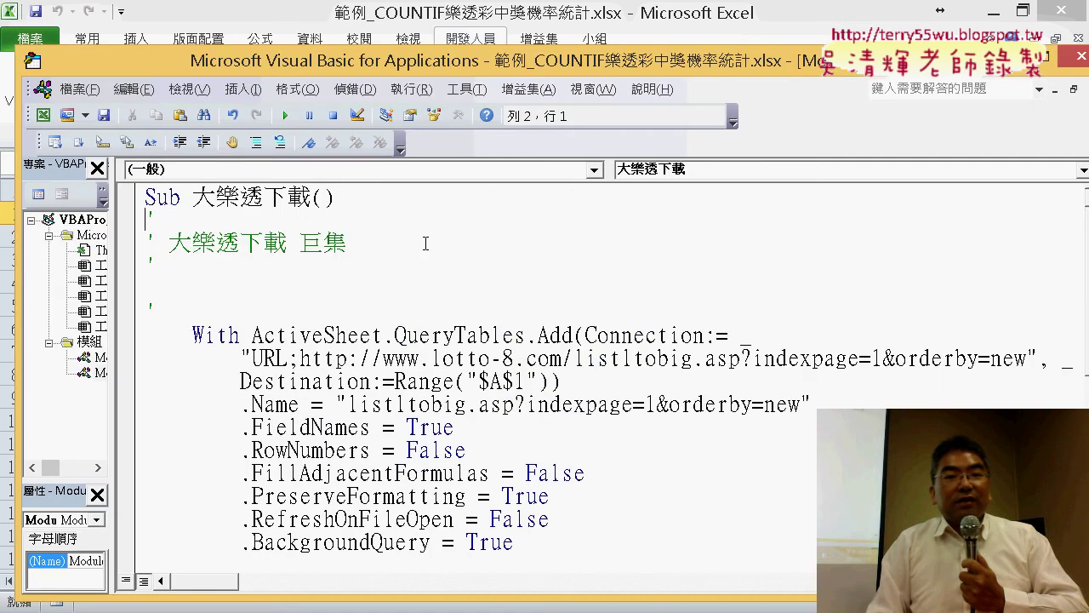
left_click_drag(189, 313, 132, 240)
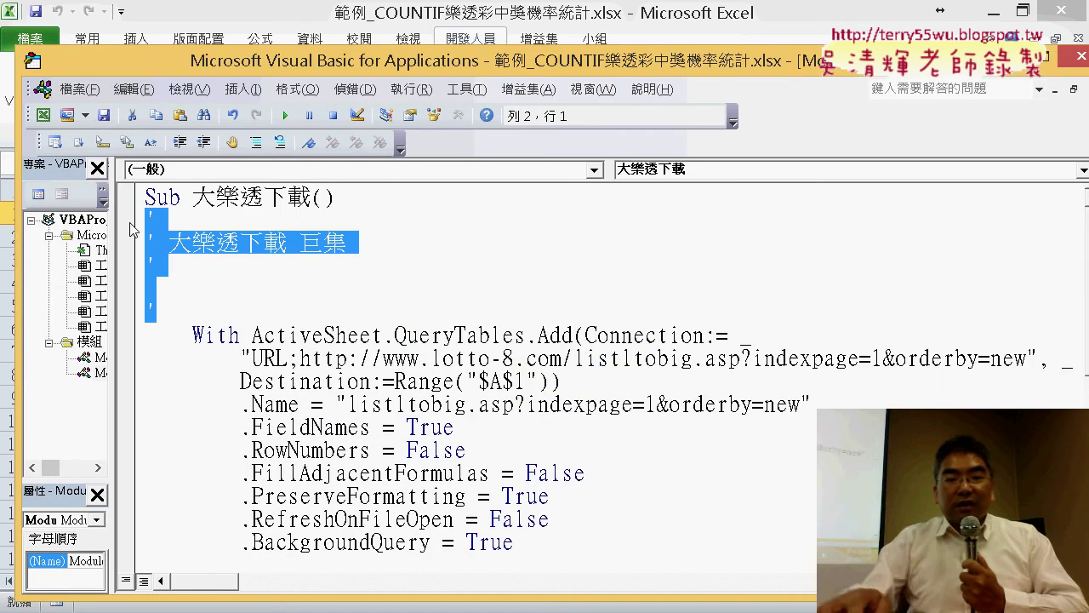
key("Delete")
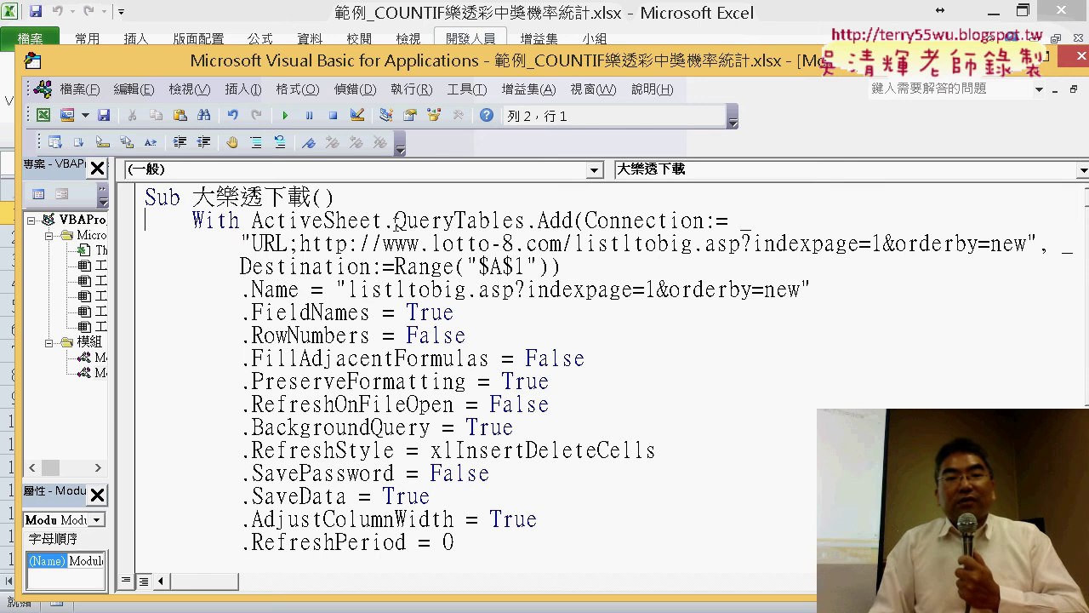
Step: Highlight the QueryTables.Add call, lotto-8 URL, indexpage number and $A$1 destination, then select the procedure
left_click_drag(396, 225, 520, 228)
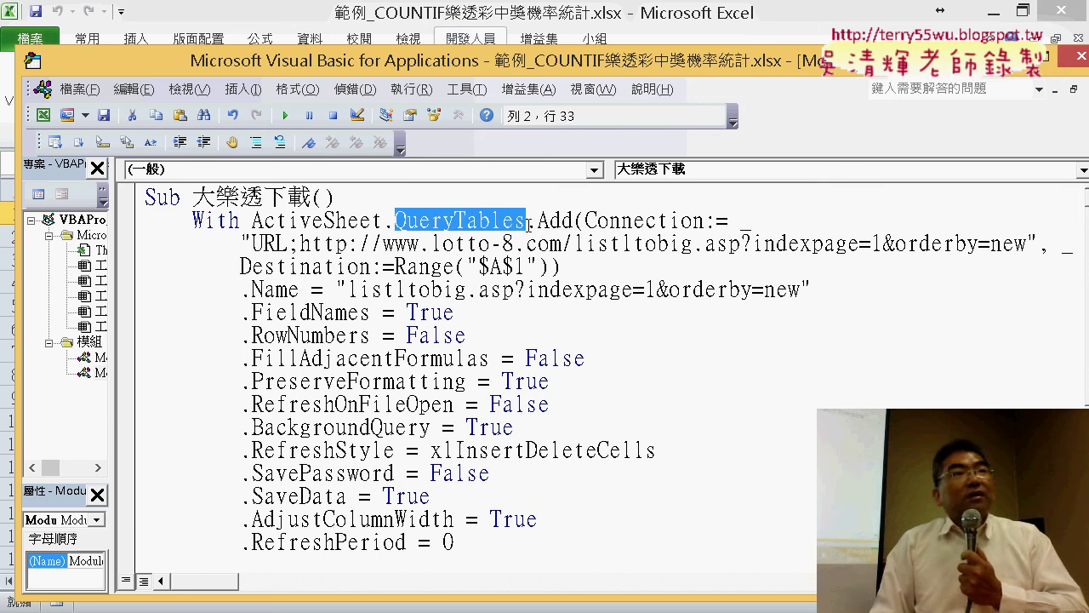
double_click(294, 244)
left_click(300, 244)
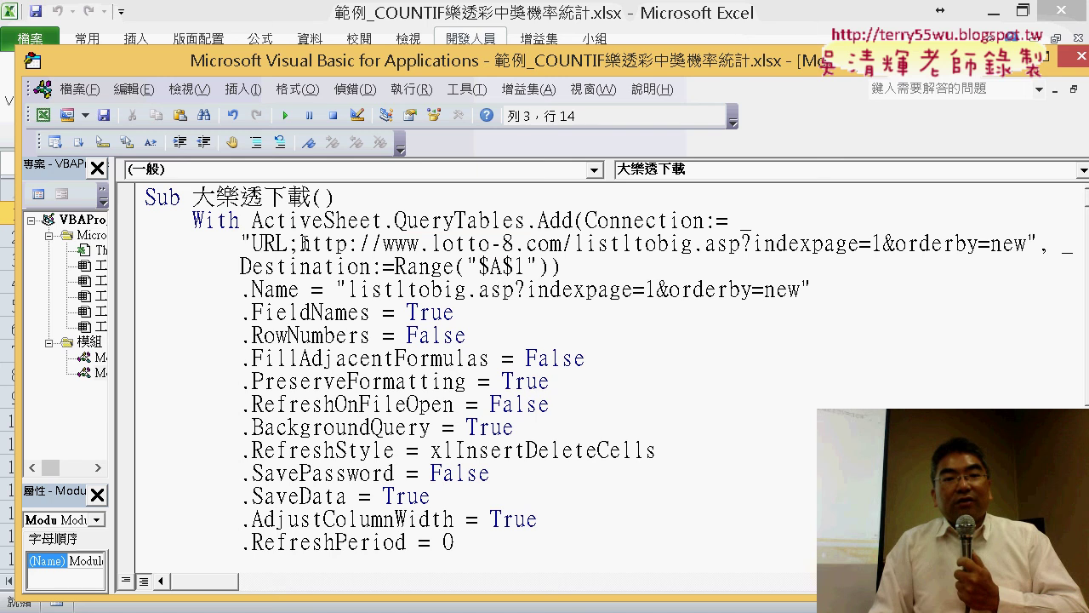
left_click_drag(303, 245, 1021, 244)
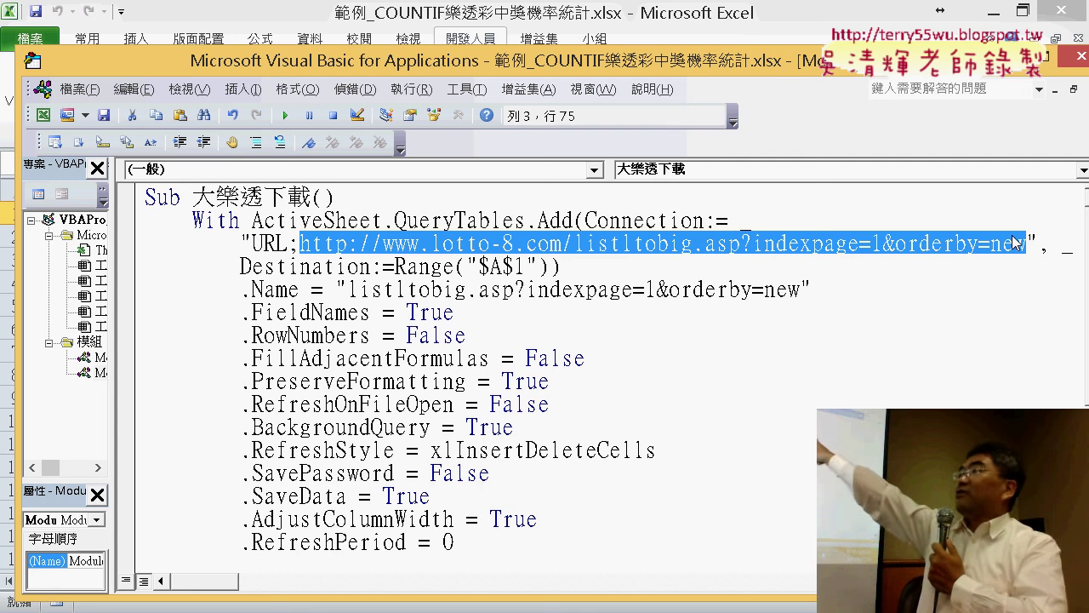
left_click(869, 259)
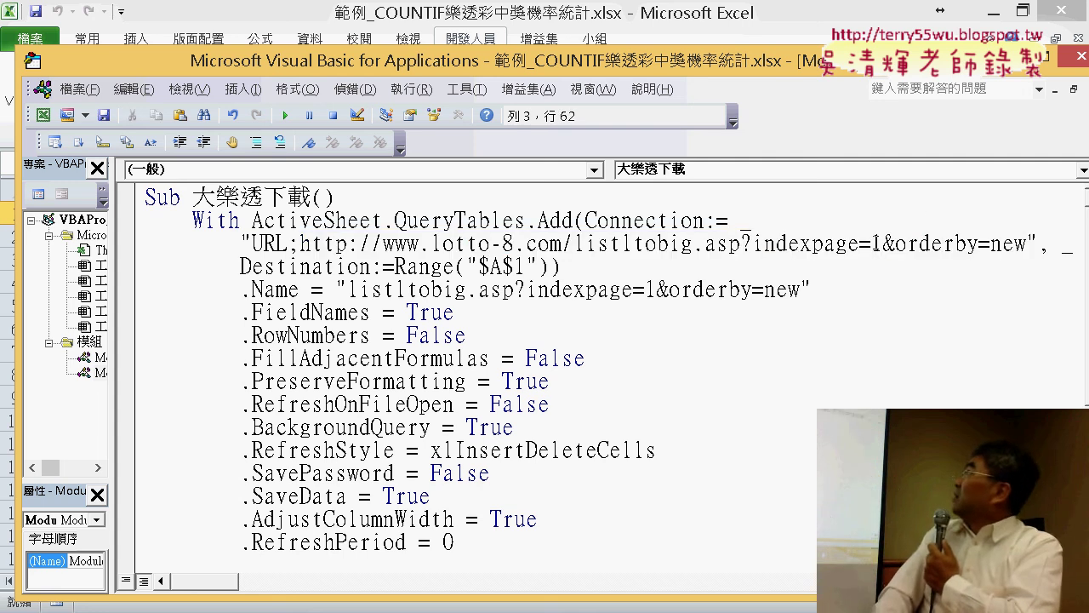
double_click(876, 244)
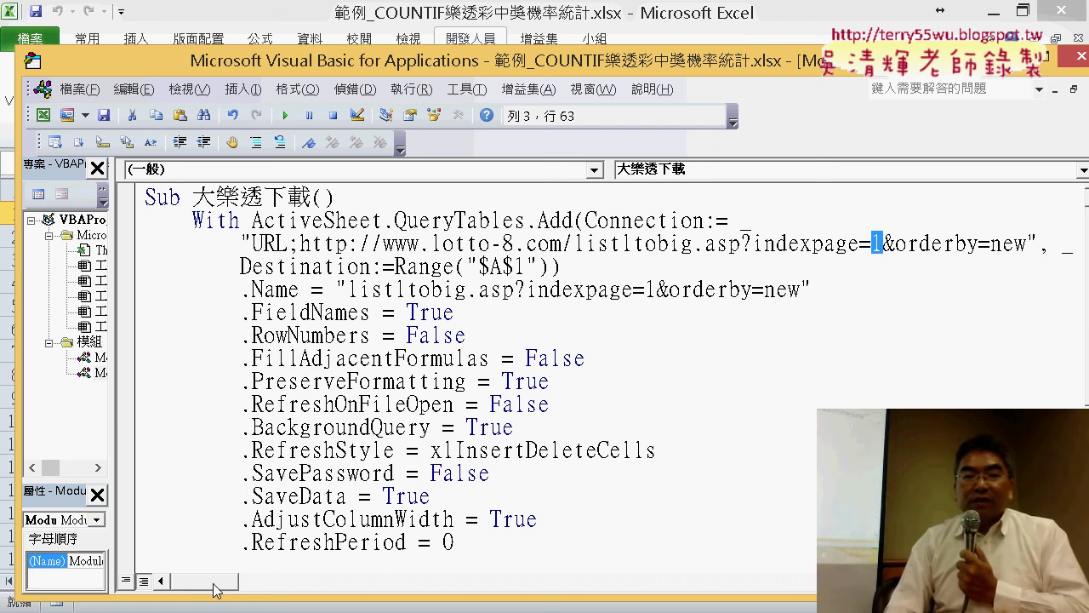
left_click_drag(242, 266, 503, 266)
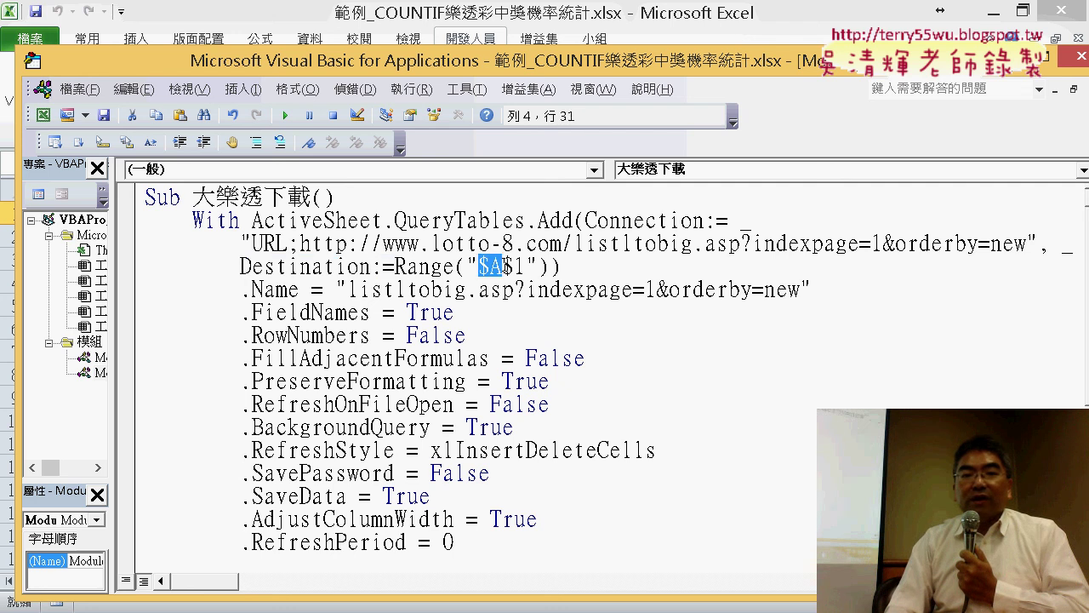
left_click(529, 266)
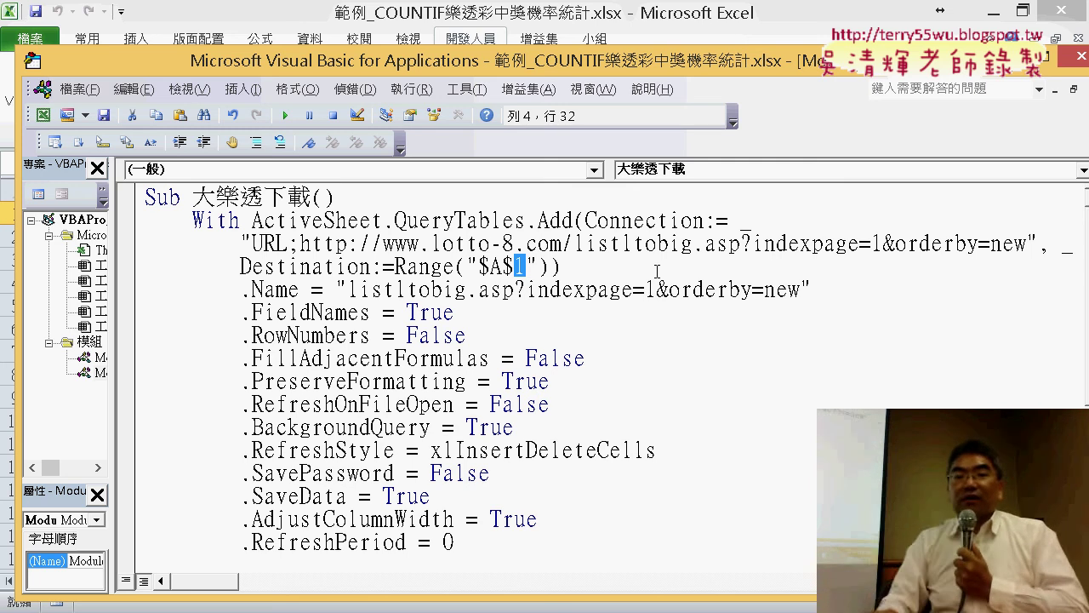
scroll(230, 272, "down", 3)
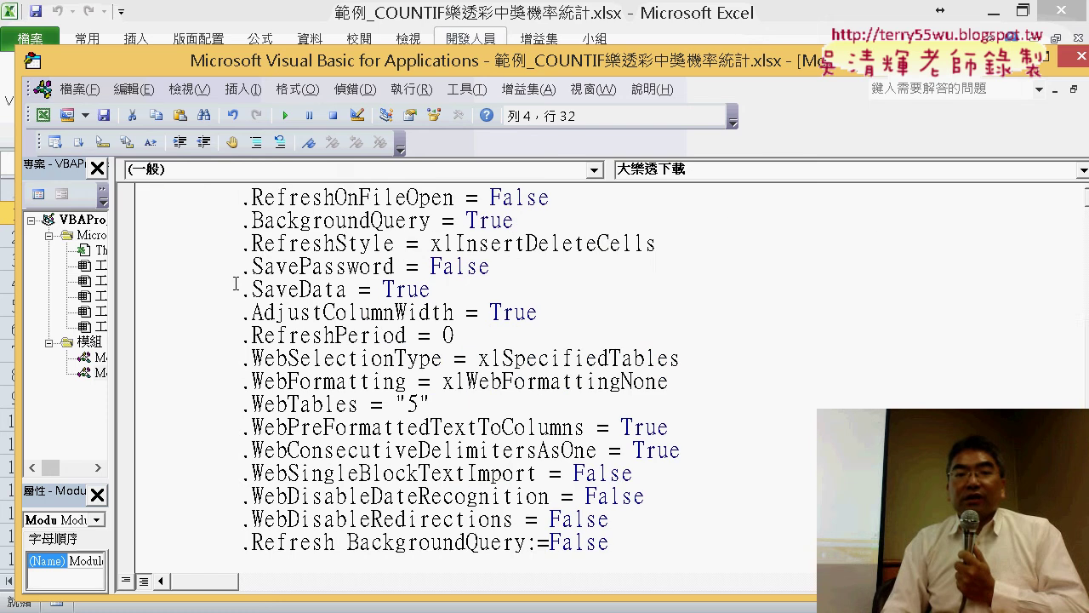
scroll(246, 340, "down", 1)
left_click_drag(228, 531, 46, 53)
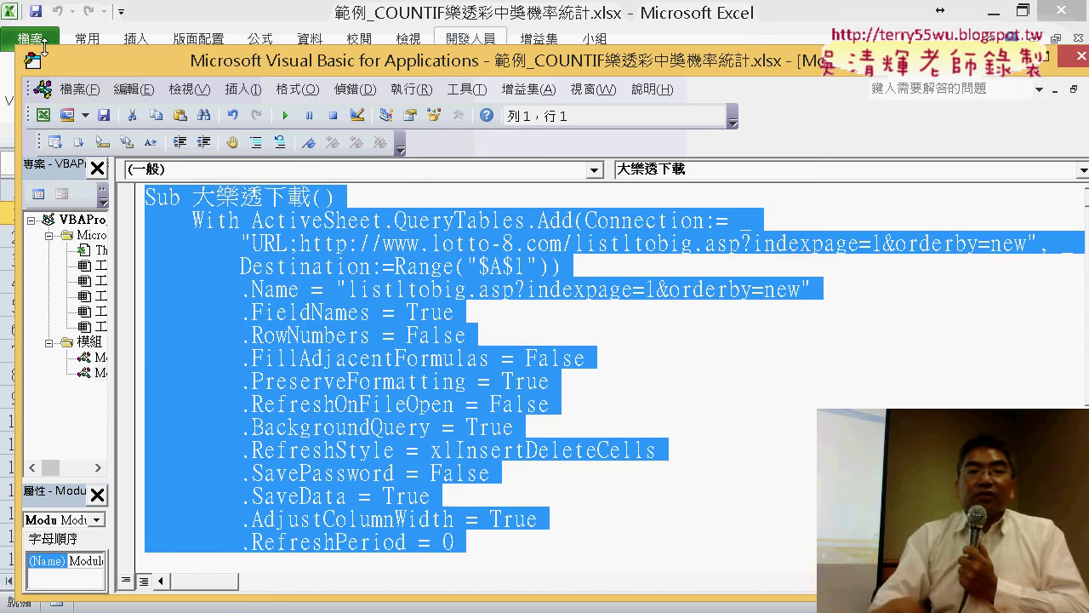
Step: Paste a copy of the procedure on a new line below End Sub
scroll(128, 359, "down", 2)
scroll(128, 359, "down", 2)
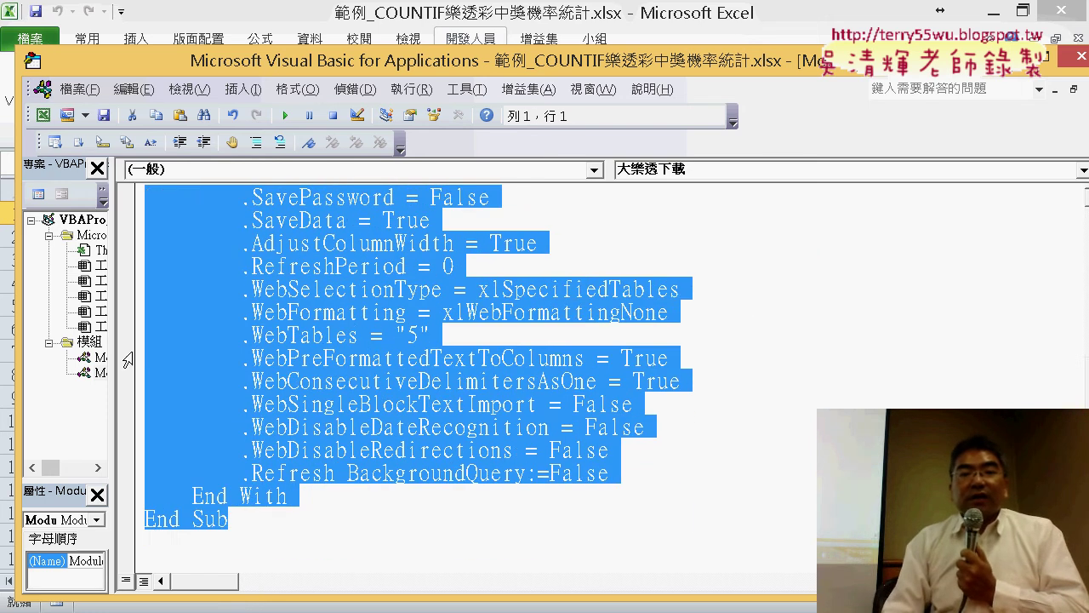
left_click(157, 536)
key("BackSpace")
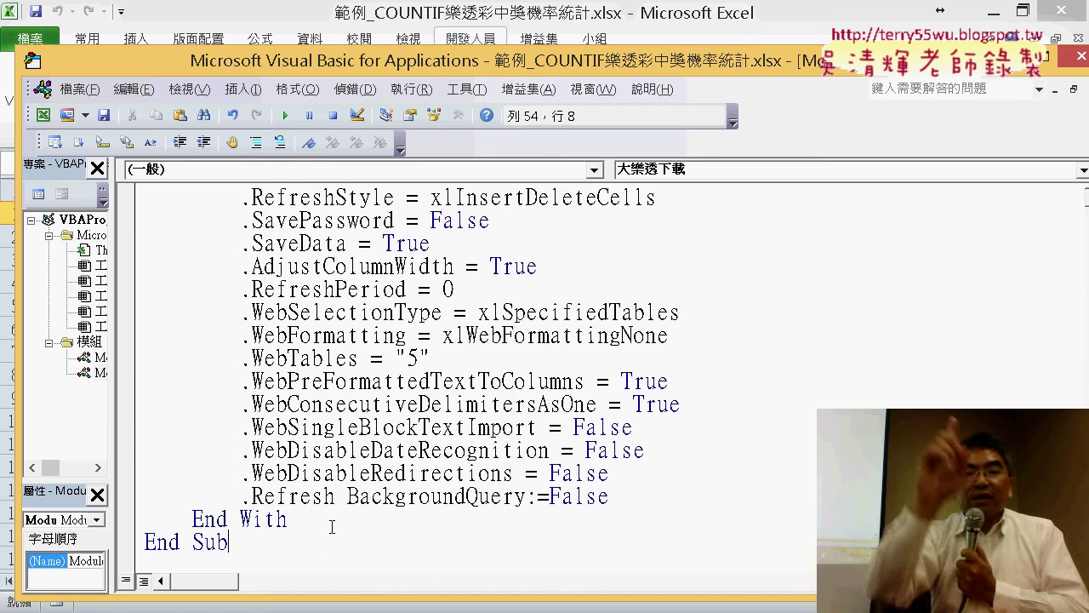
key("Return")
key("ctrl+v")
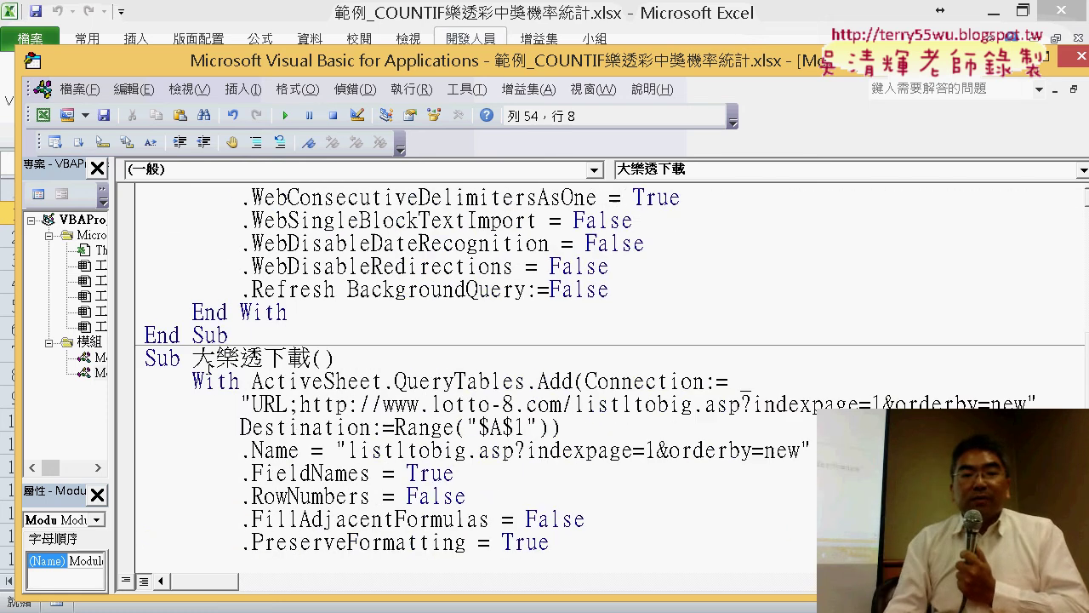
Step: Rename the copied procedure to 批次大樂透下載
left_click(195, 358)
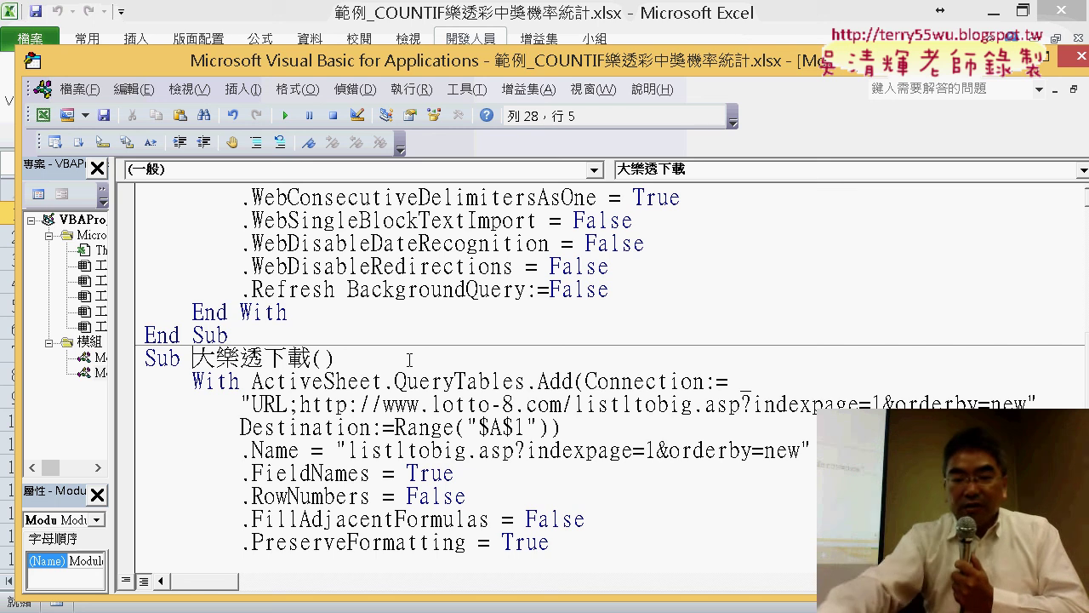
type("ㄆㄧ")
key("space")
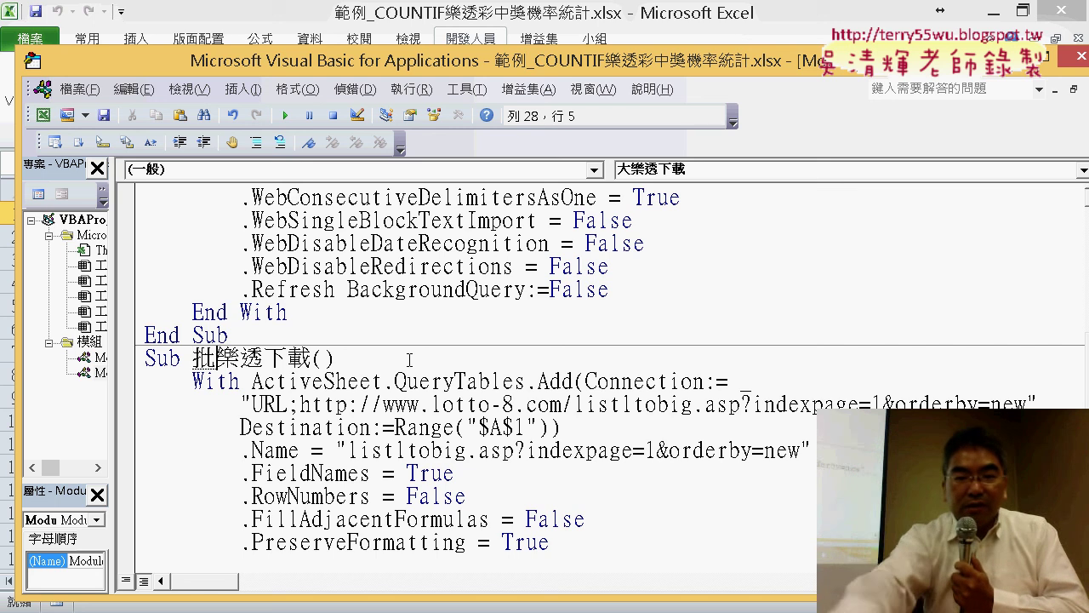
type("ㄘˋ")
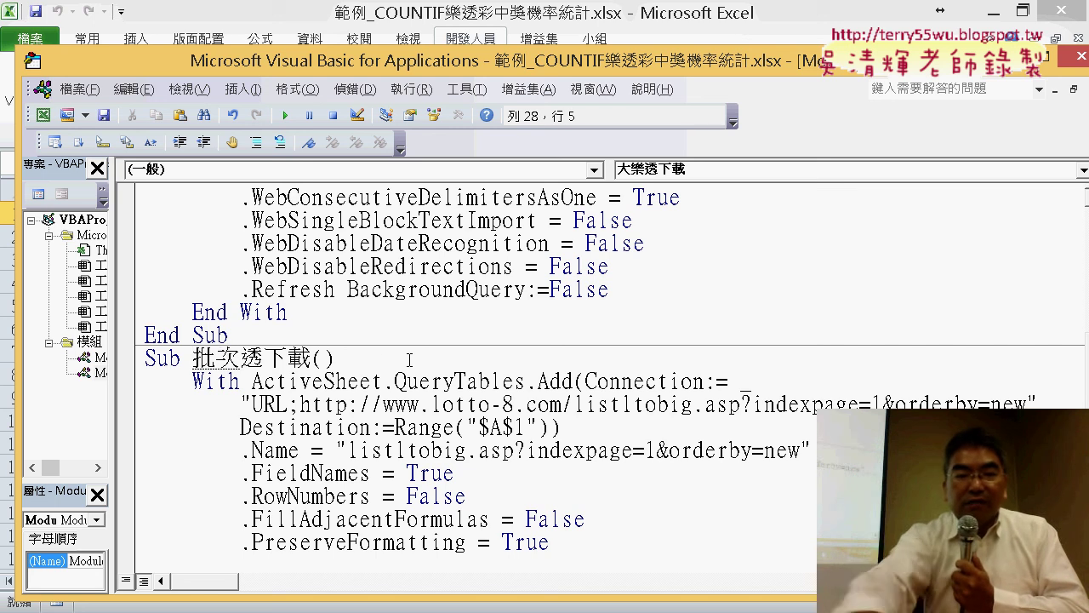
type("大樂")
key("Return")
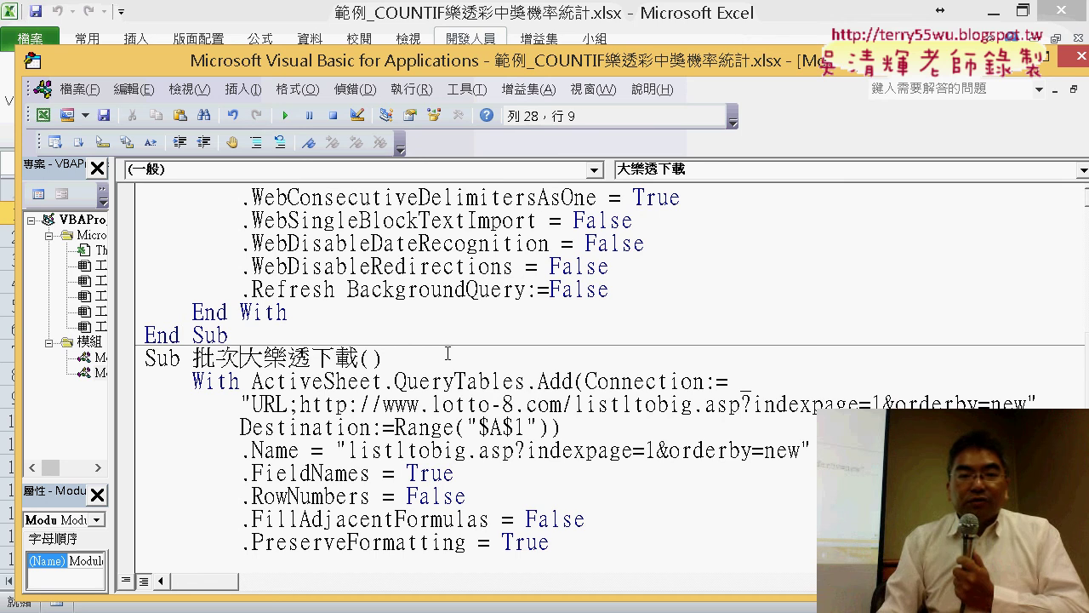
Step: Add a For i = 1 To 16 … Next loop under the new Sub header
left_click(448, 353)
key("Return")
type("for i")
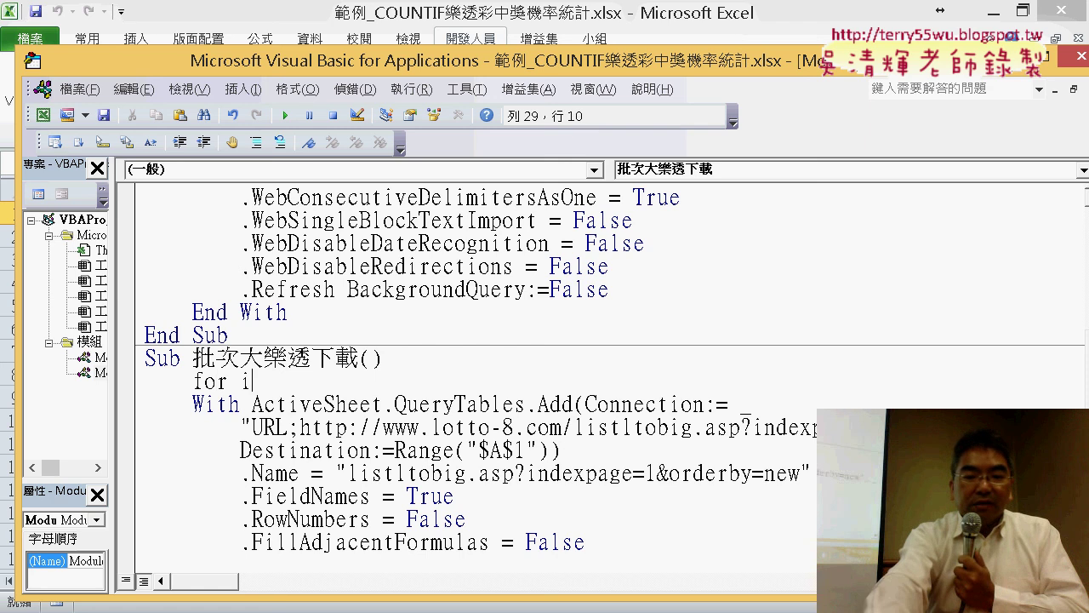
type("=")
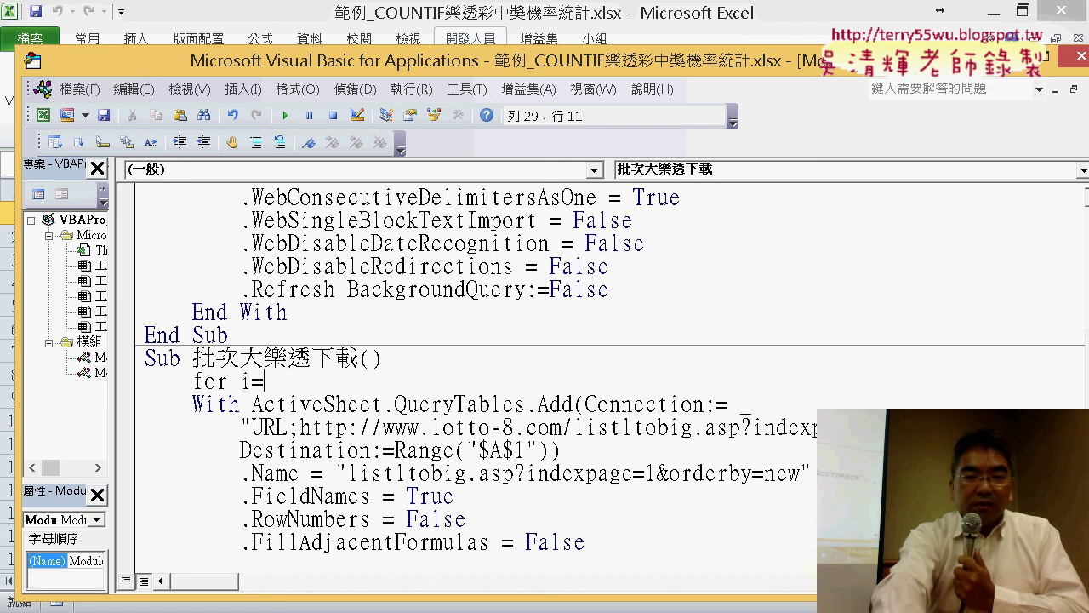
type("1 to 16")
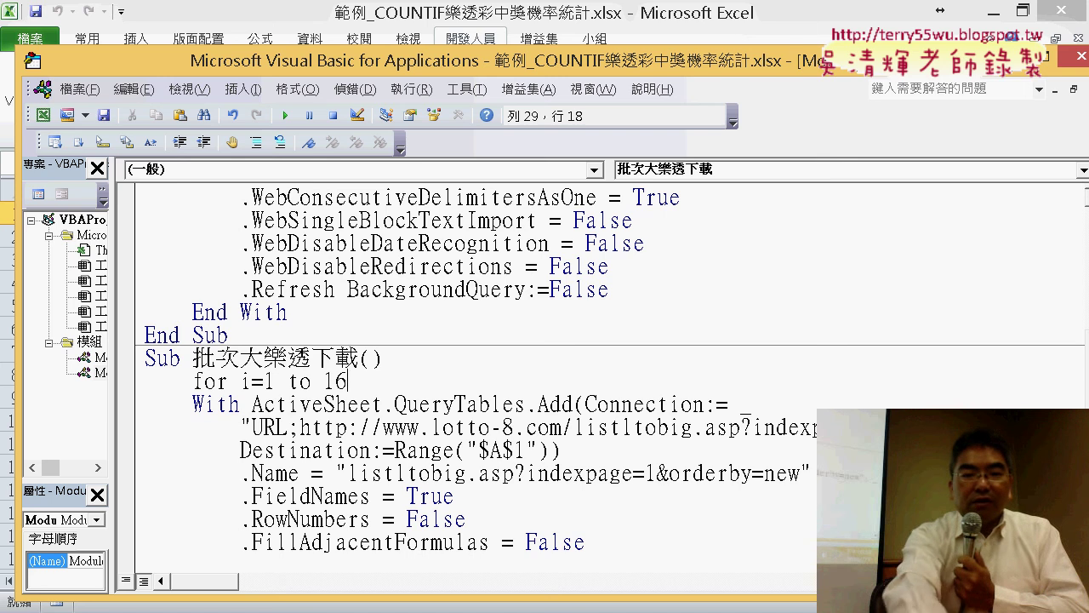
key("Return")
key("Return")
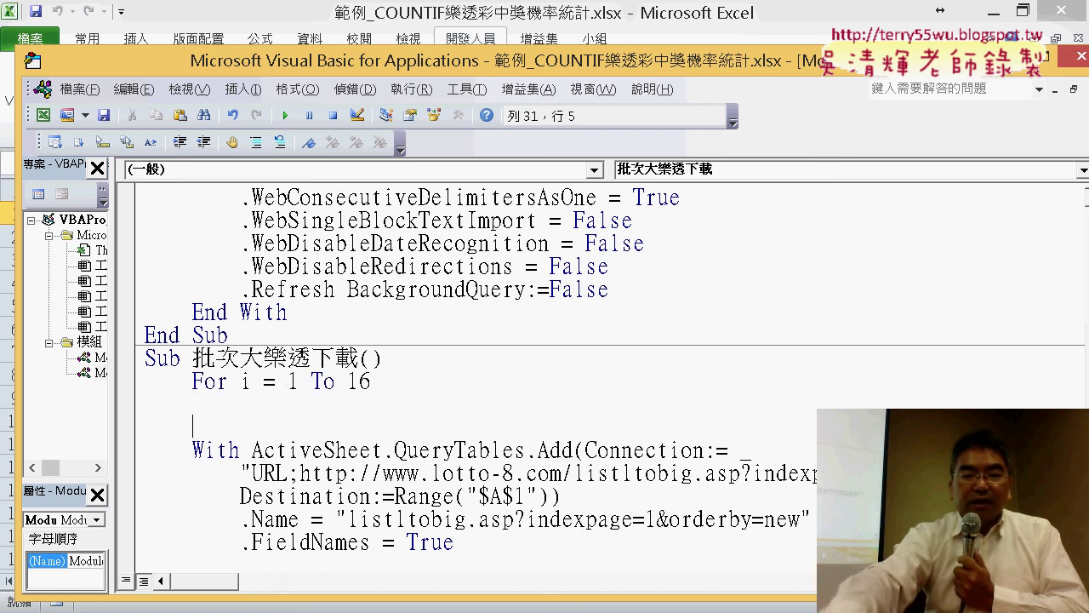
type("next")
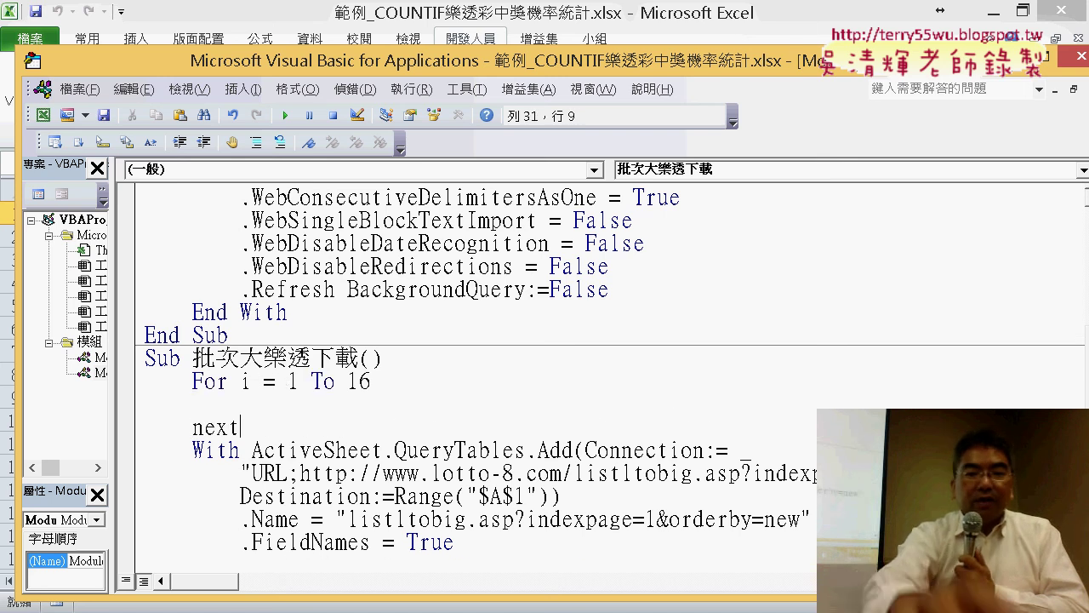
left_click(435, 471)
Step: Move the With…End With web-query block between For and Next
scroll(433, 464, "down", 1)
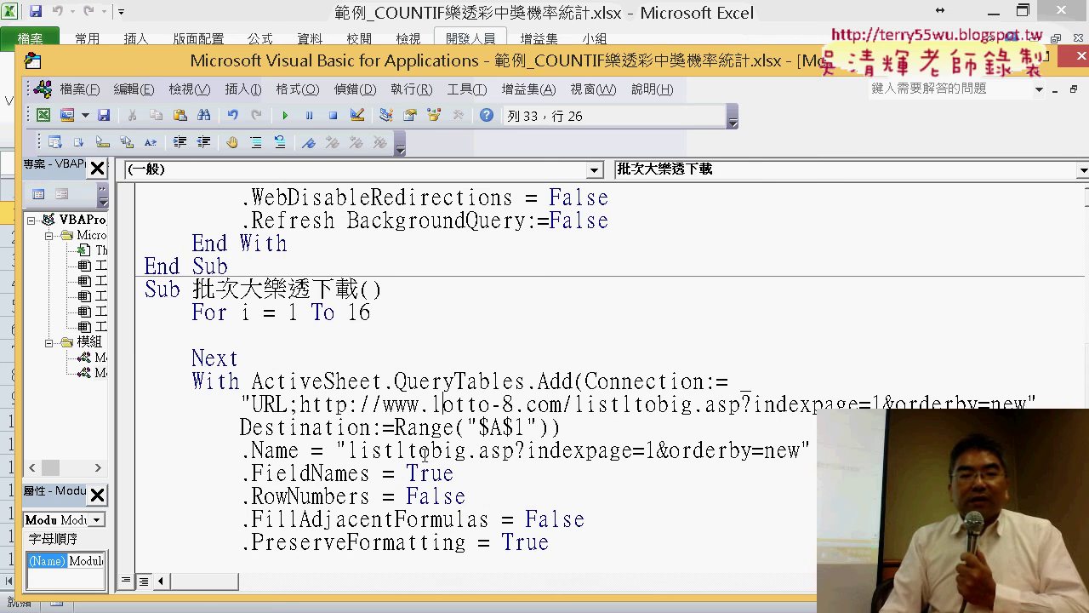
left_click(135, 389)
scroll(289, 496, "down", 4)
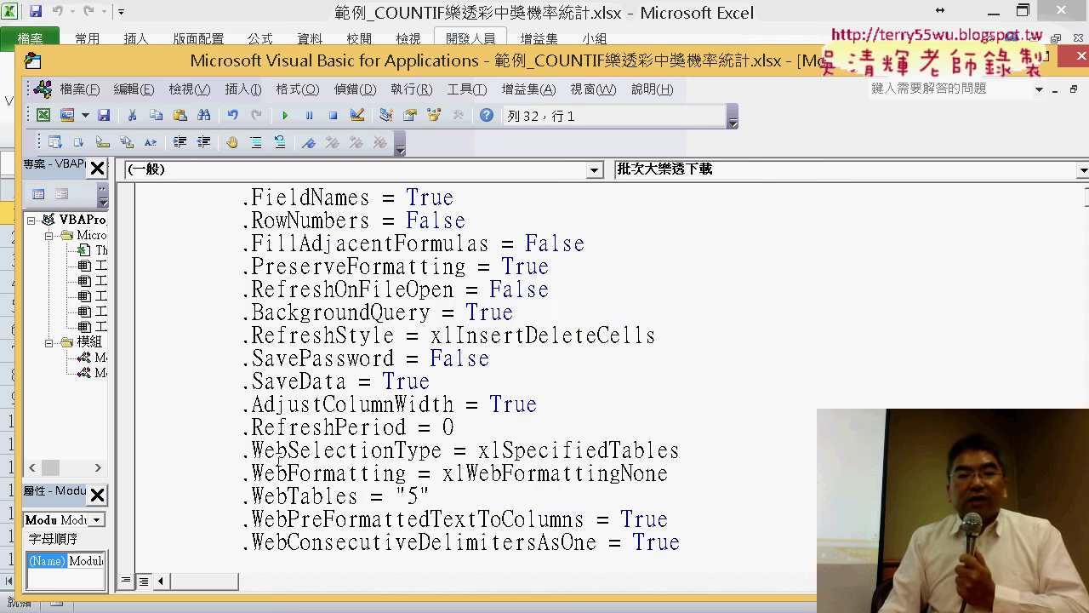
scroll(289, 496, "down", 2)
left_click_drag(271, 520, 90, 195)
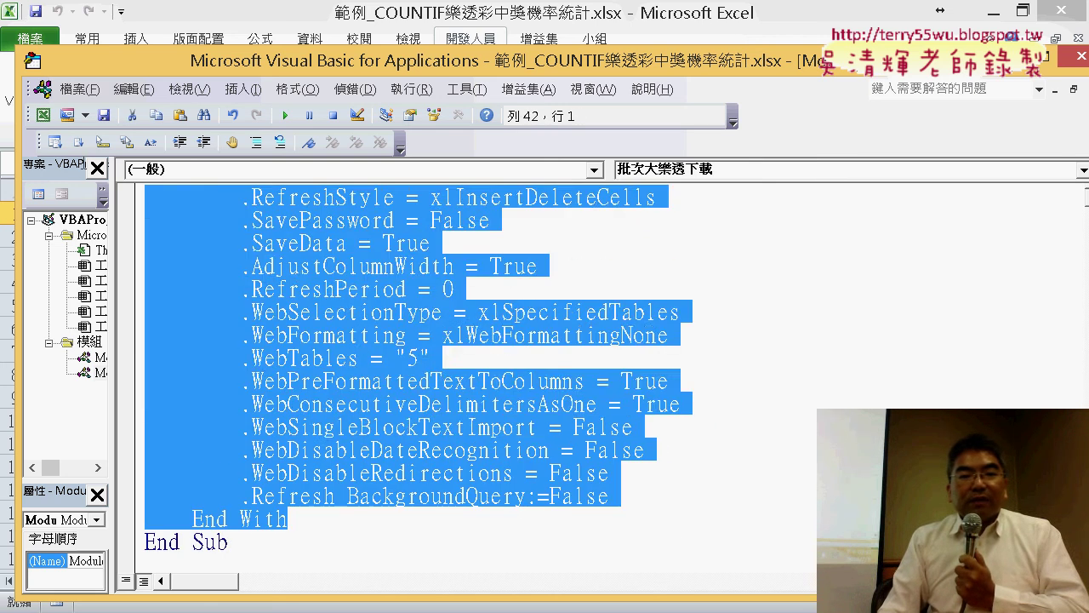
scroll(572, 542, "down", 2)
left_click_drag(572, 542, 91, 495)
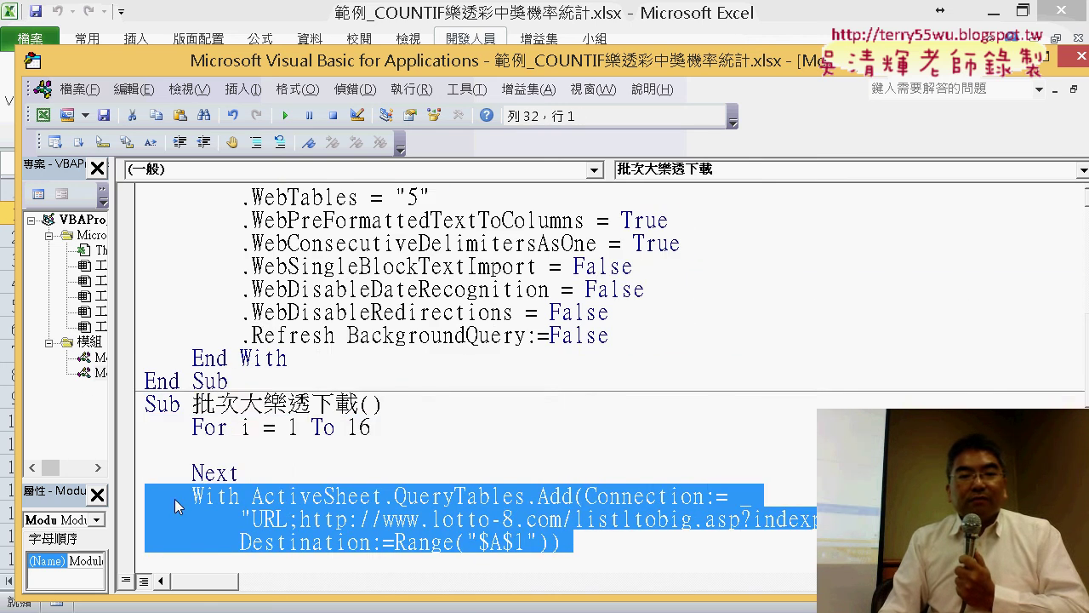
left_click_drag(146, 451, 145, 451)
key("ctrl+v")
Step: Indent the moved web-query block one Tab inside the loop
scroll(528, 364, "up", 6)
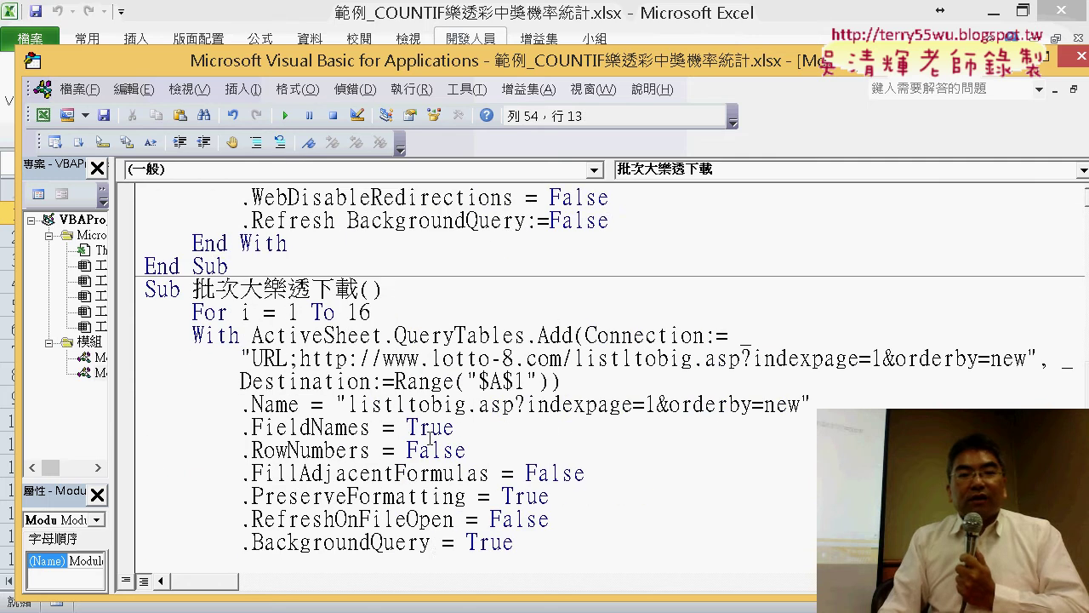
scroll(529, 365, "down", 1)
scroll(528, 364, "down", 1)
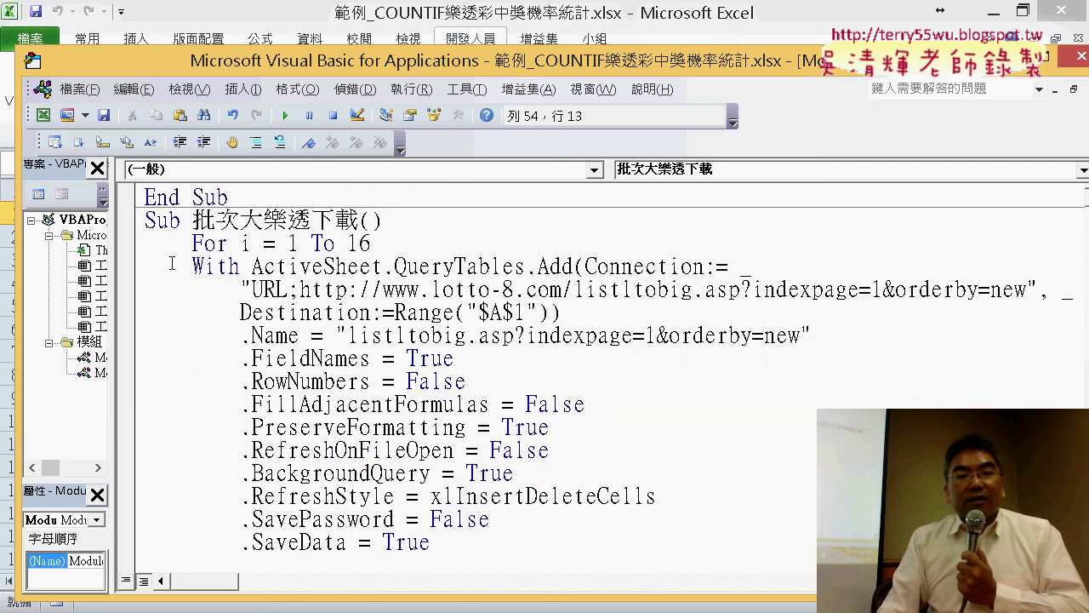
left_click_drag(136, 271, 150, 425)
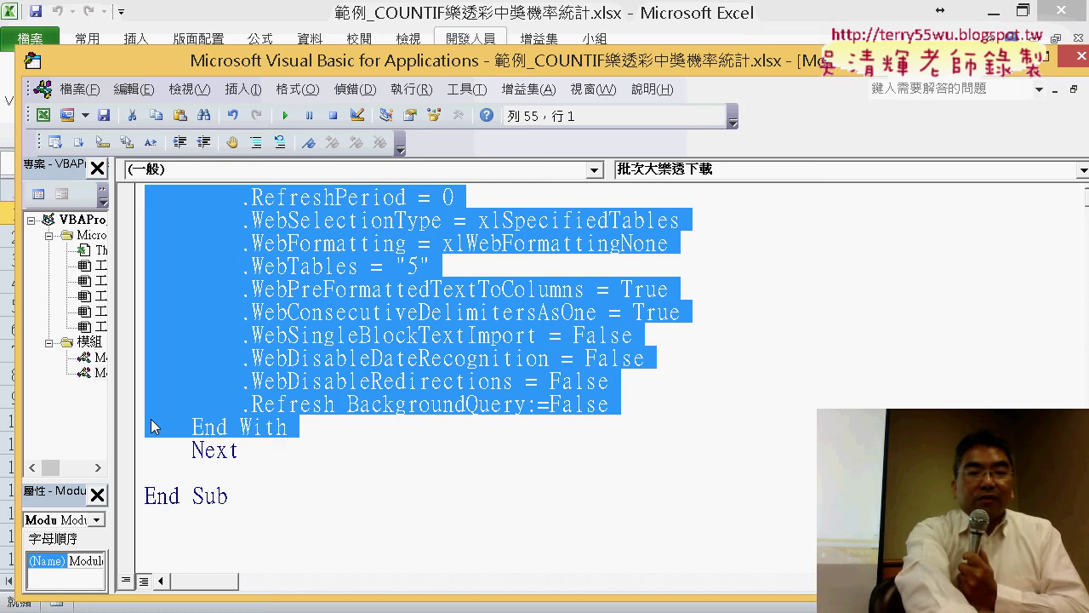
key("Tab")
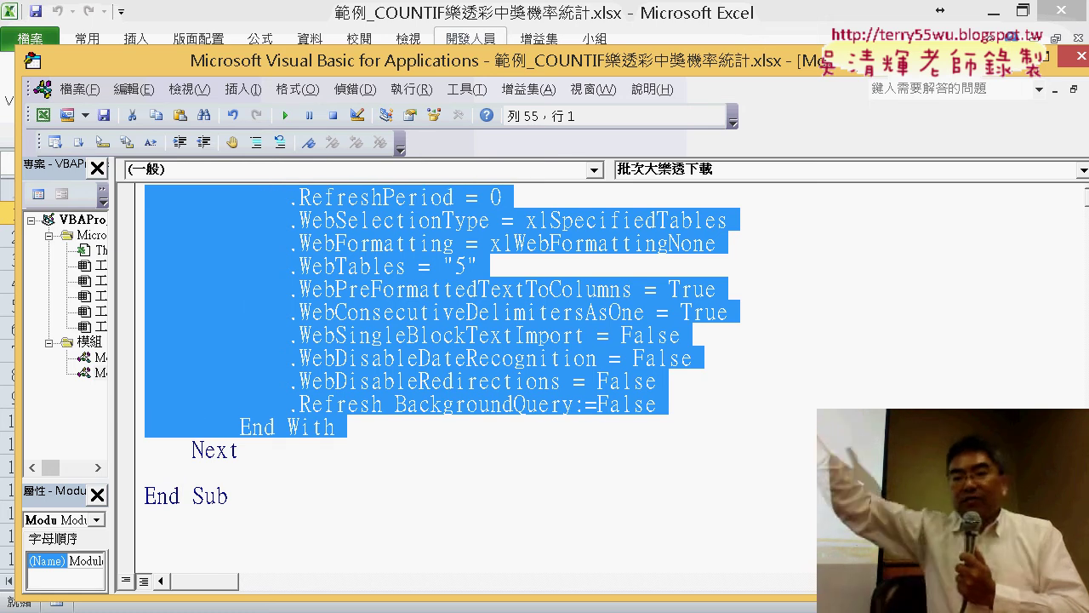
scroll(172, 443, "up", 7)
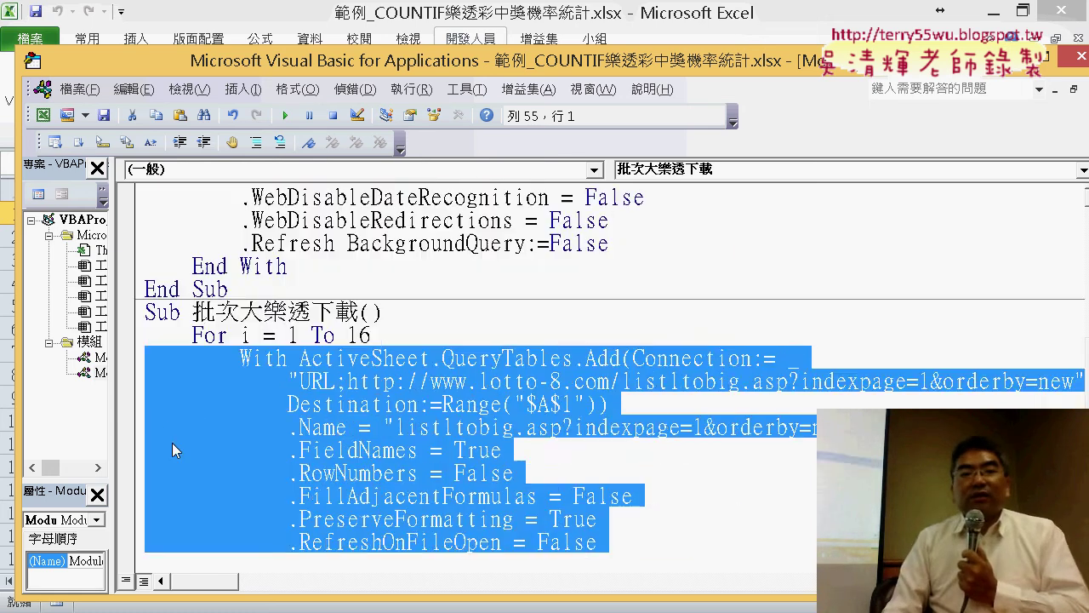
left_click(237, 358)
left_click(205, 340)
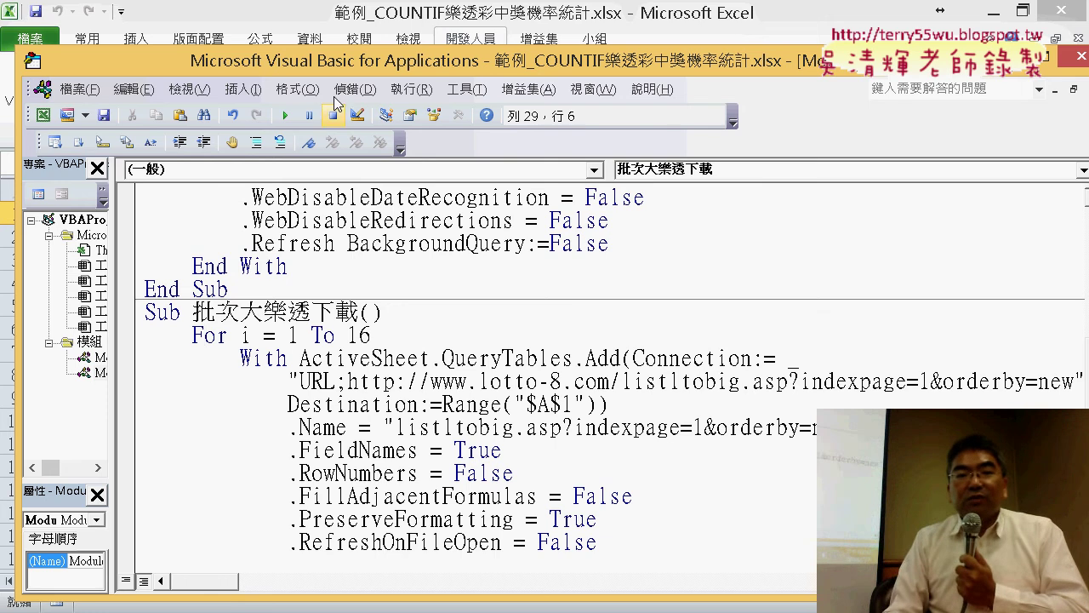
Step: Maximize the code editor and replace the page number 1 after indexpage= with " & i
double_click(357, 67)
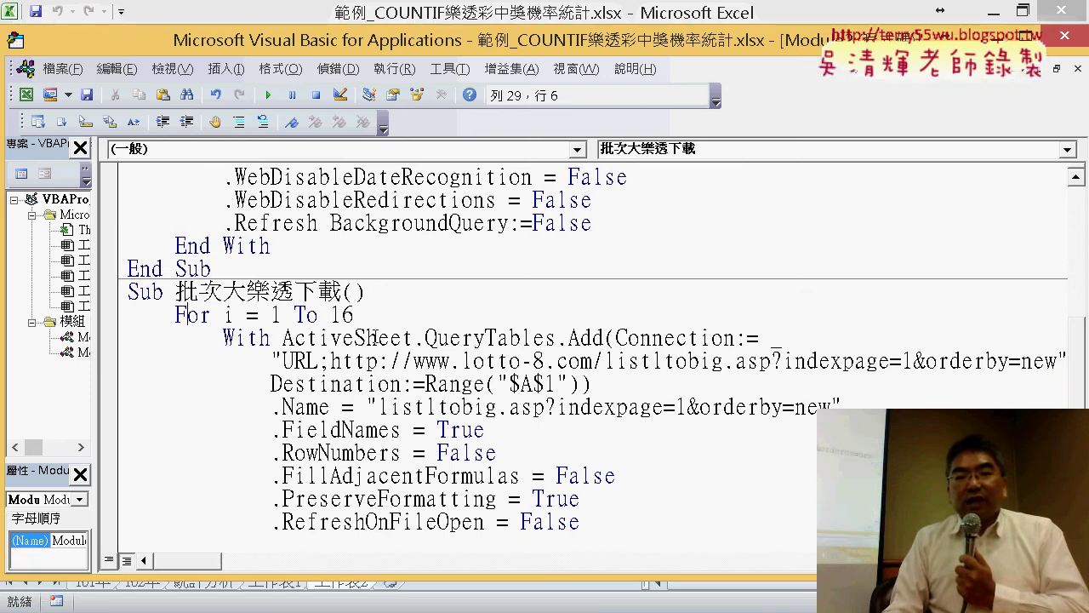
double_click(229, 315)
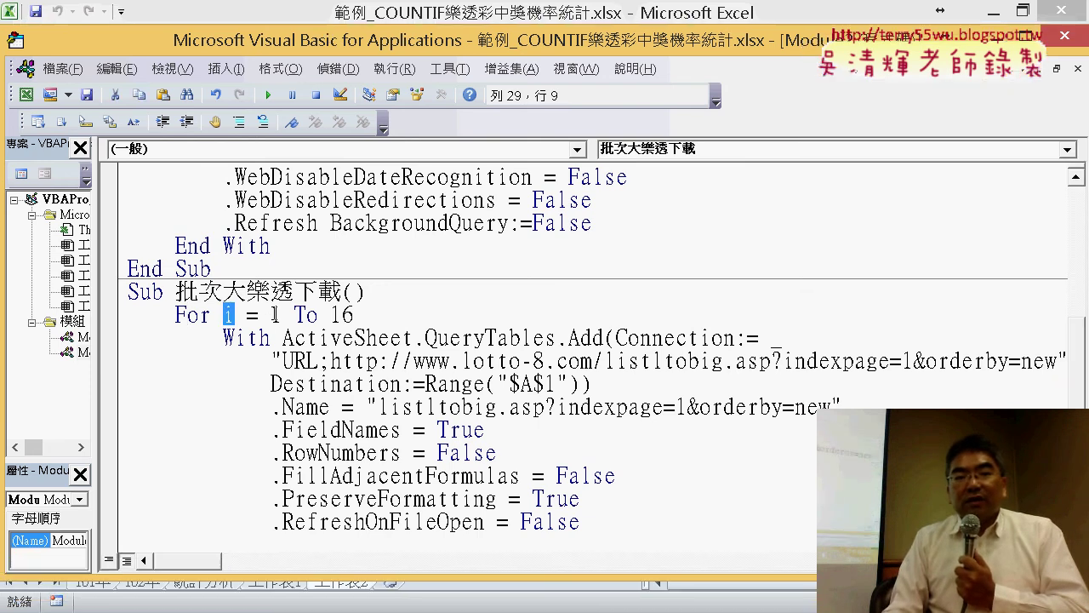
left_click(271, 314)
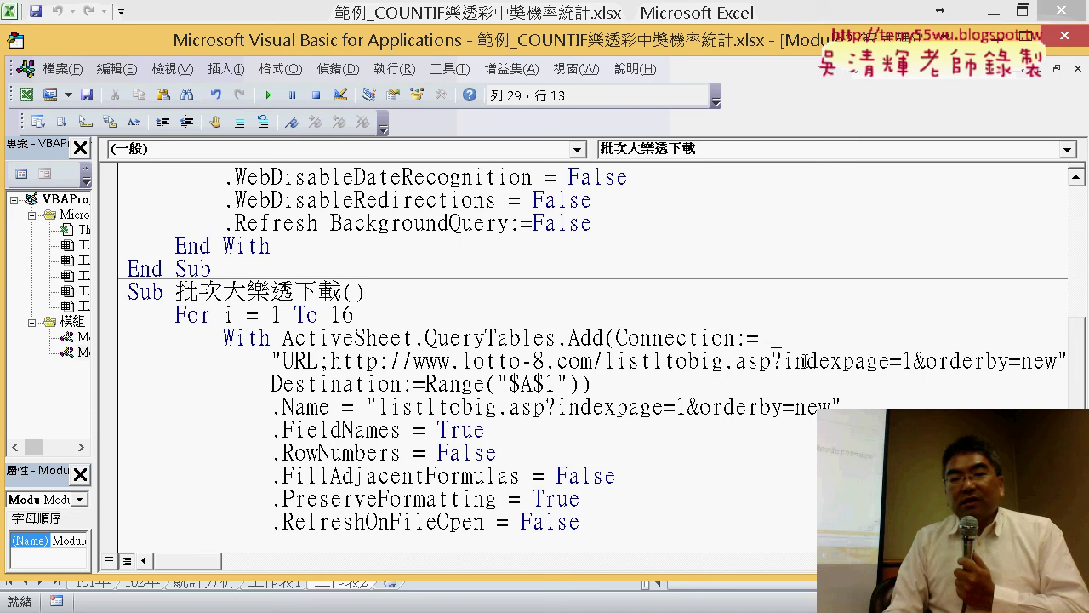
left_click_drag(783, 361, 916, 361)
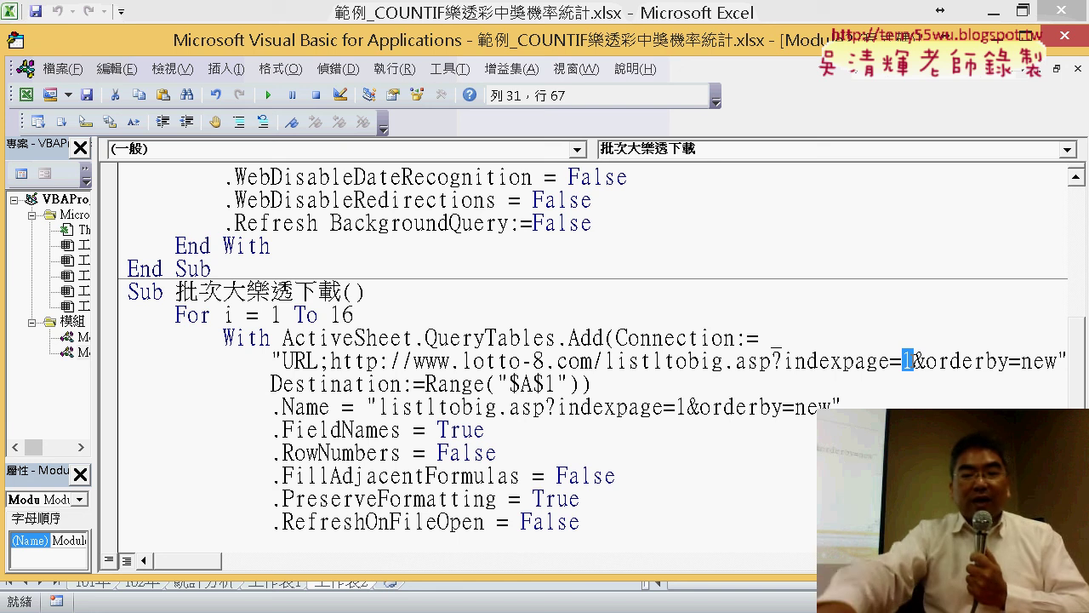
type("\"\"")
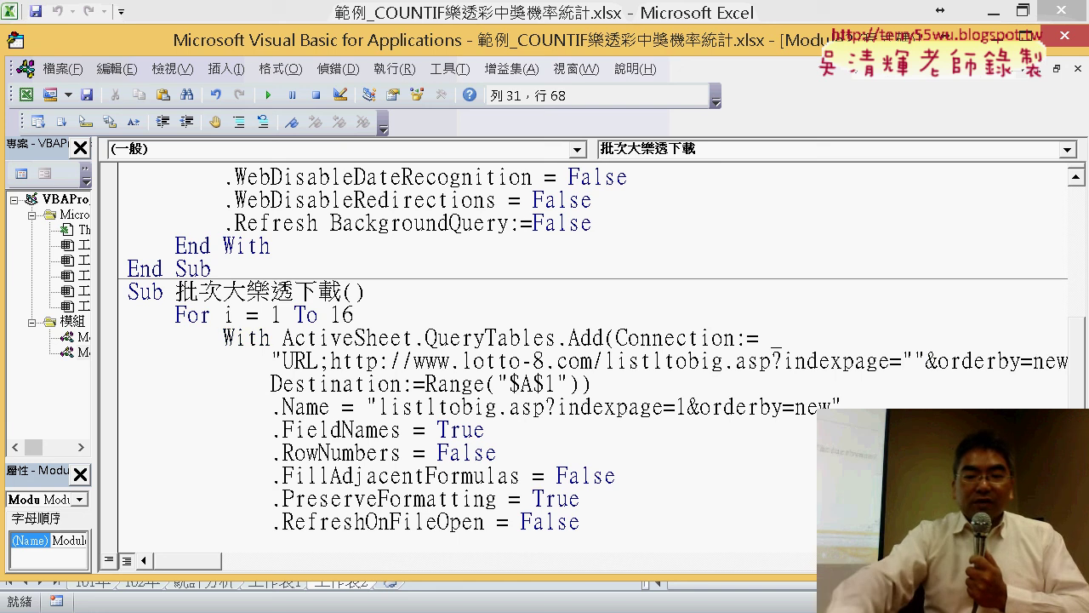
type("&")
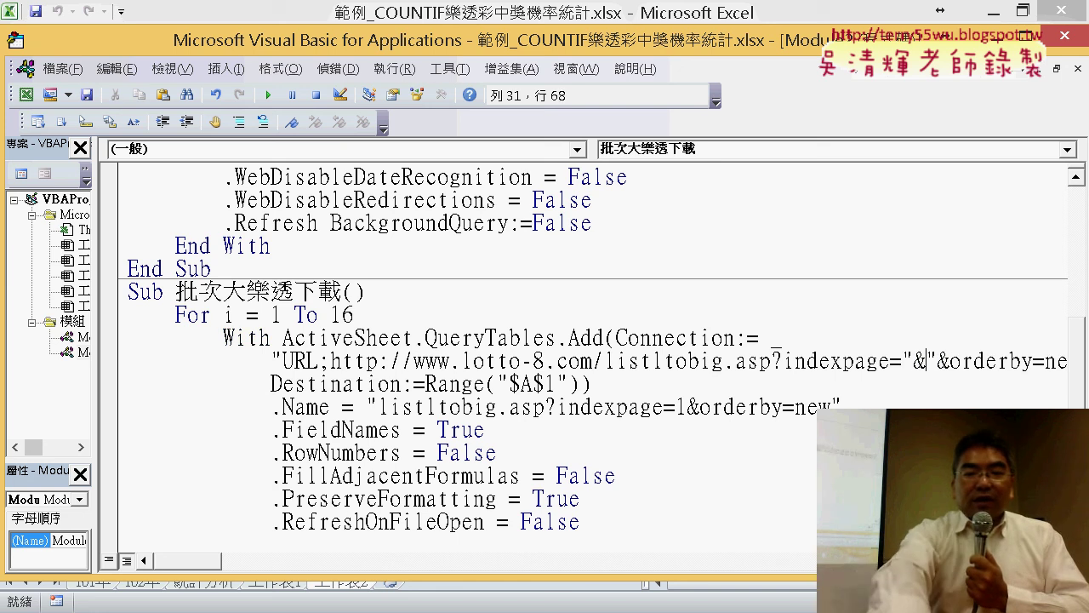
type("&i&")
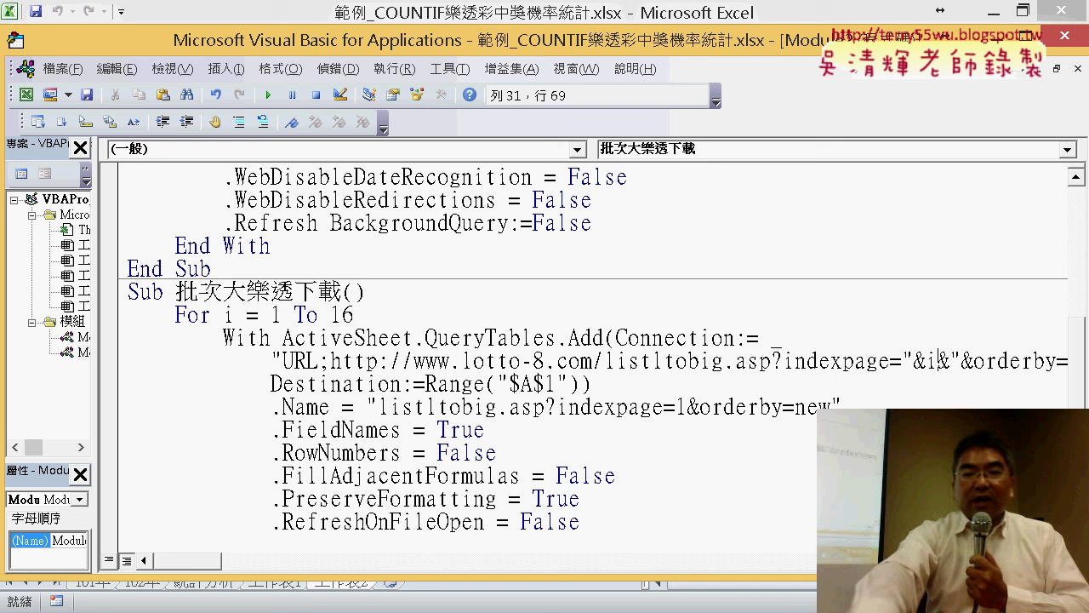
Step: Fix the spacing and quotes so the URL reads indexpage=" & i & "
left_click(924, 361)
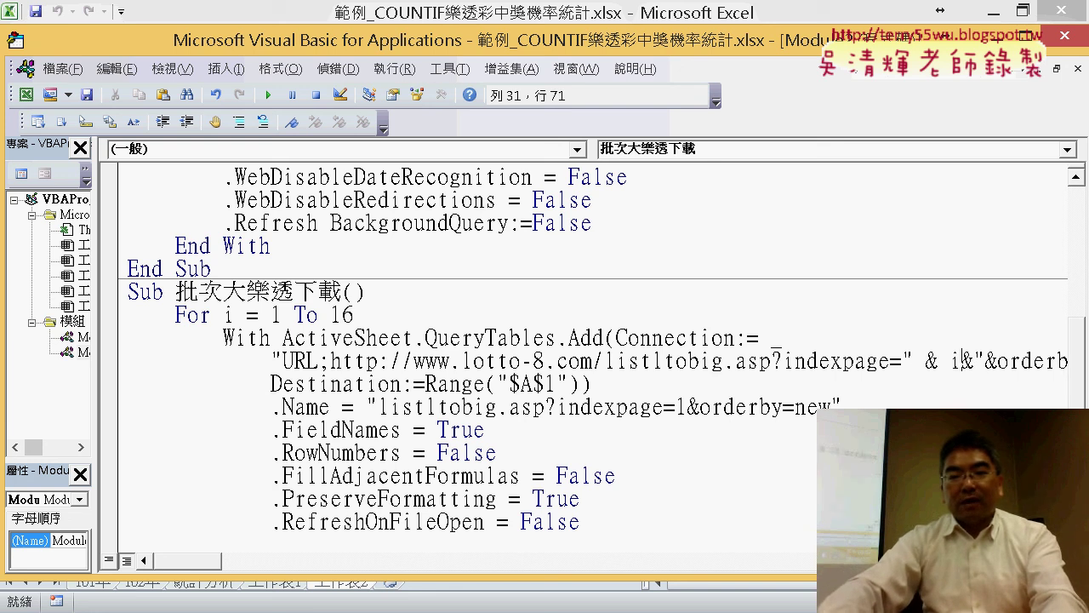
key("Right")
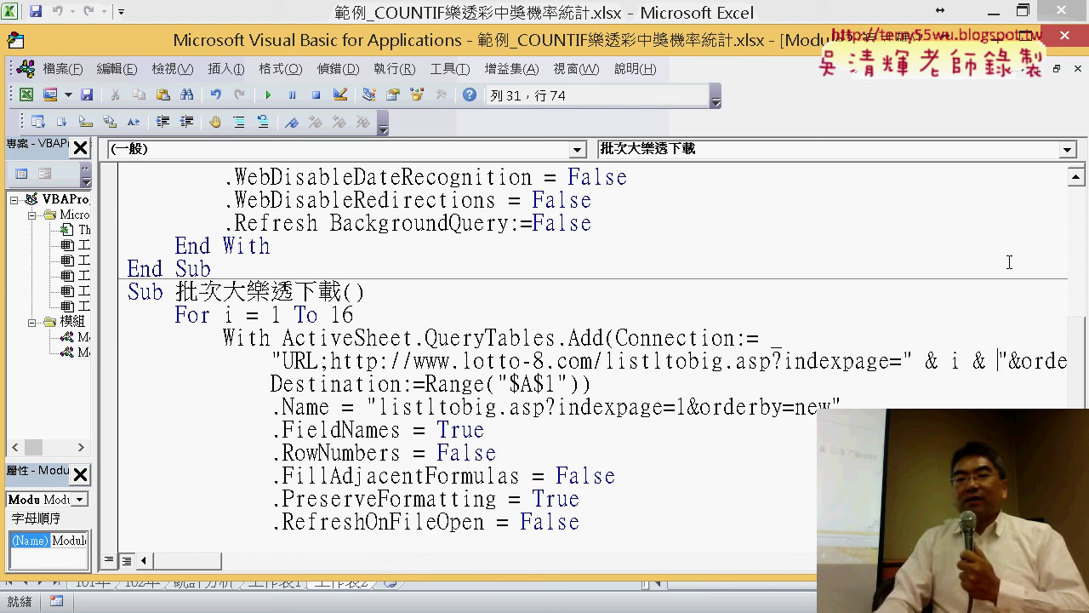
left_click_drag(904, 361, 974, 361)
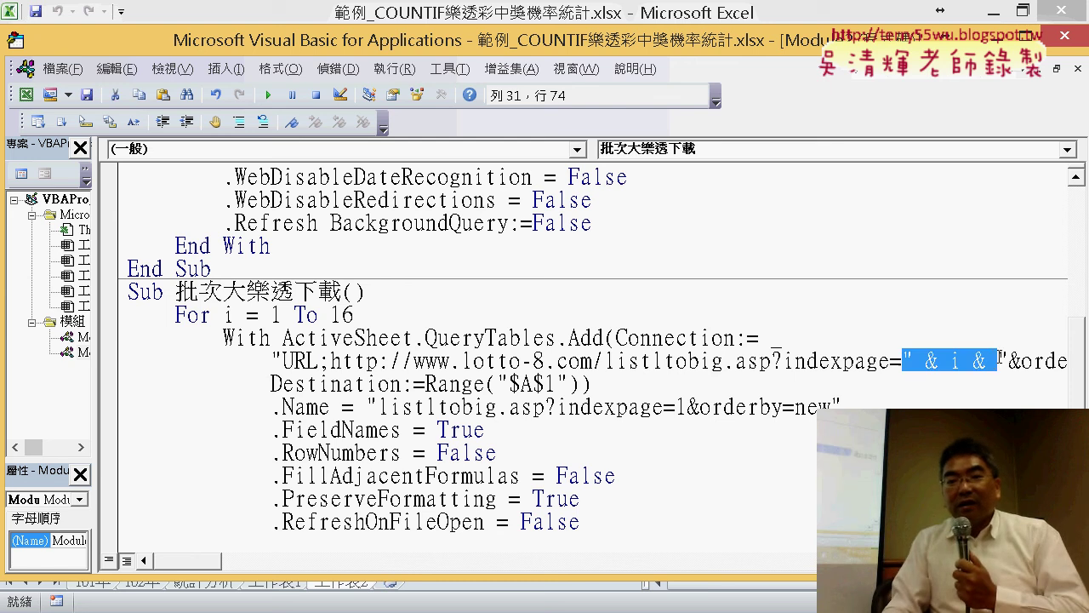
key("shift+Right")
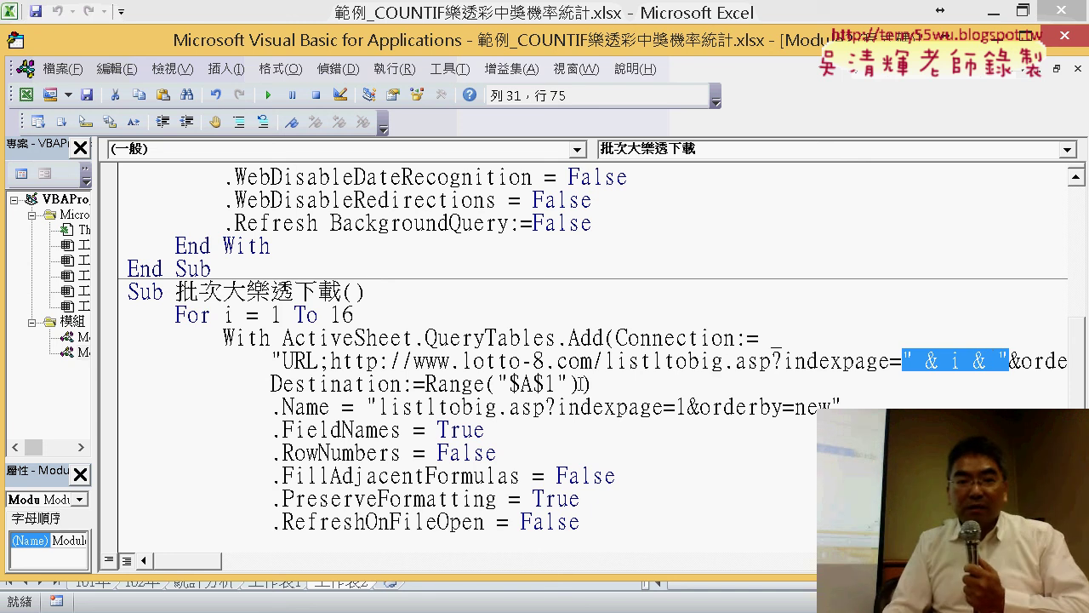
scroll(452, 362, "down", 1)
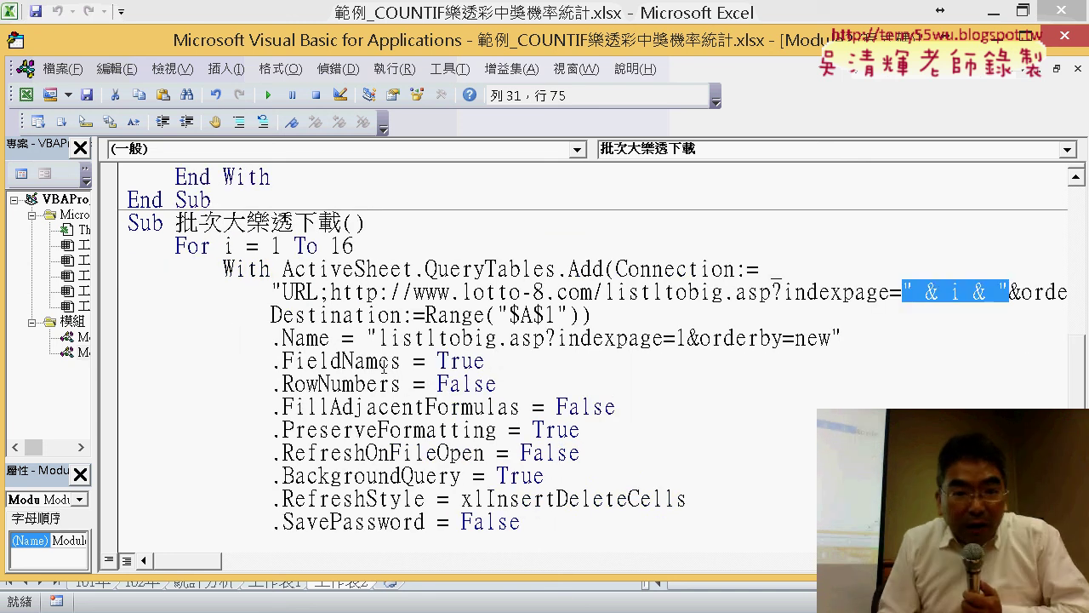
scroll(393, 360, "down", 2)
scroll(392, 360, "down", 2)
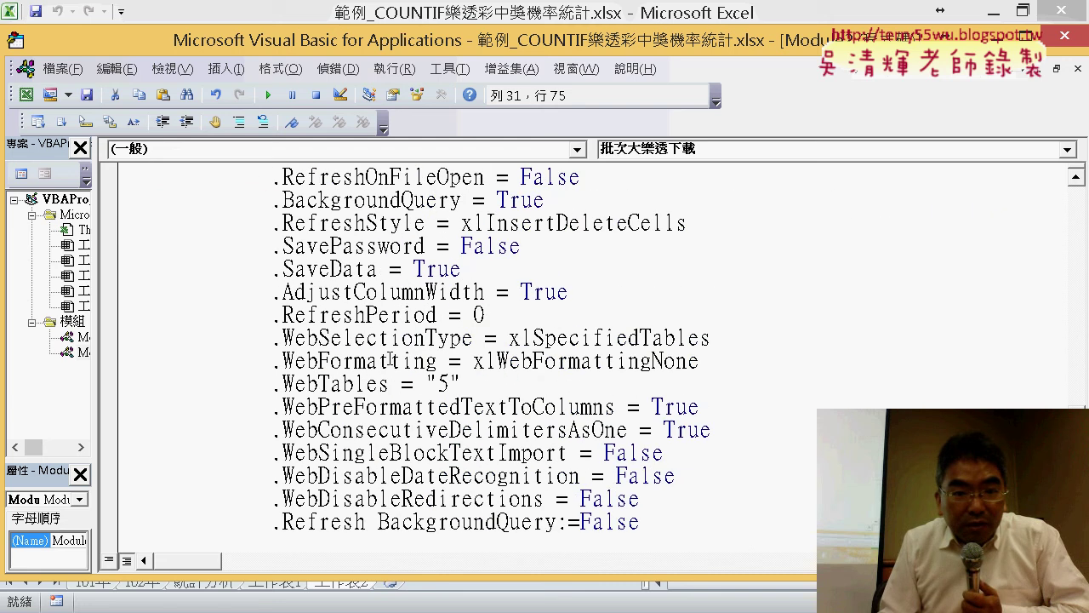
scroll(392, 360, "down", 2)
scroll(391, 360, "up", 6)
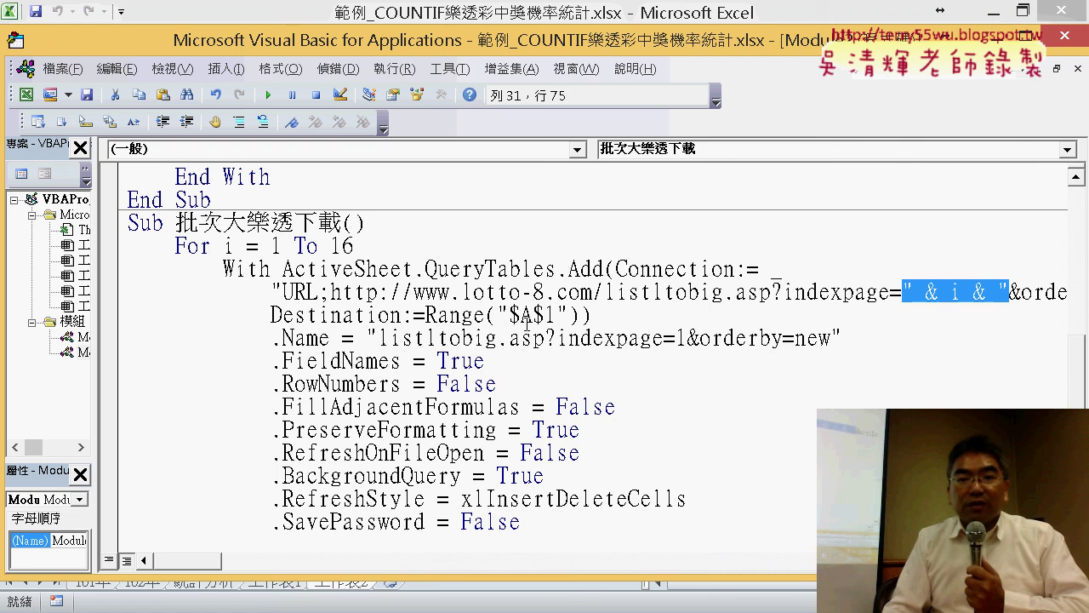
Step: Clear the other windows and insert a blank sheet 工作表3 after 工作表2
left_click(994, 12)
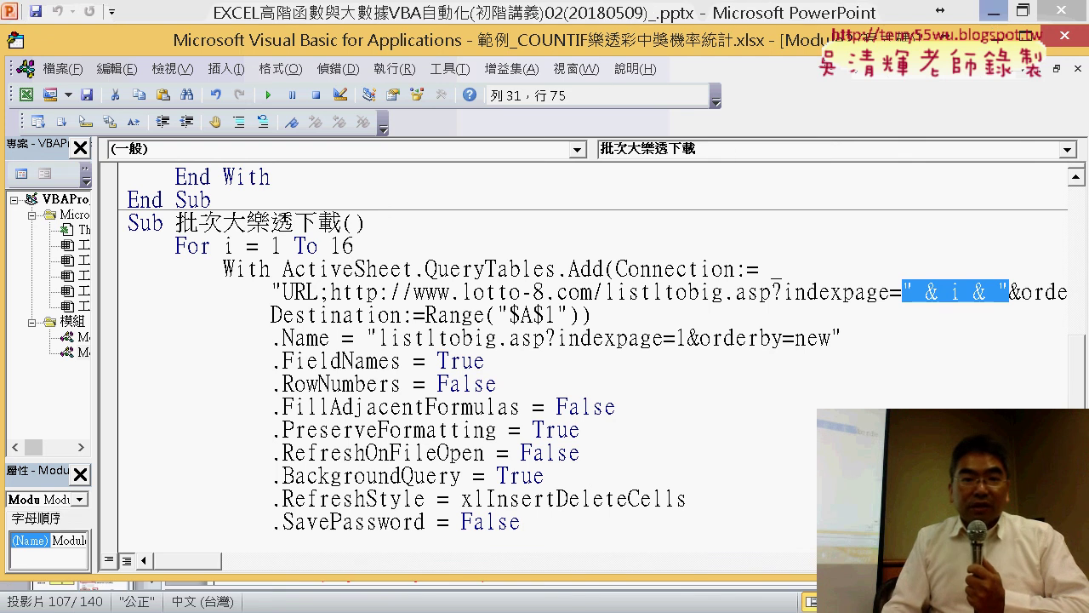
left_click_drag(462, 49, 864, 36)
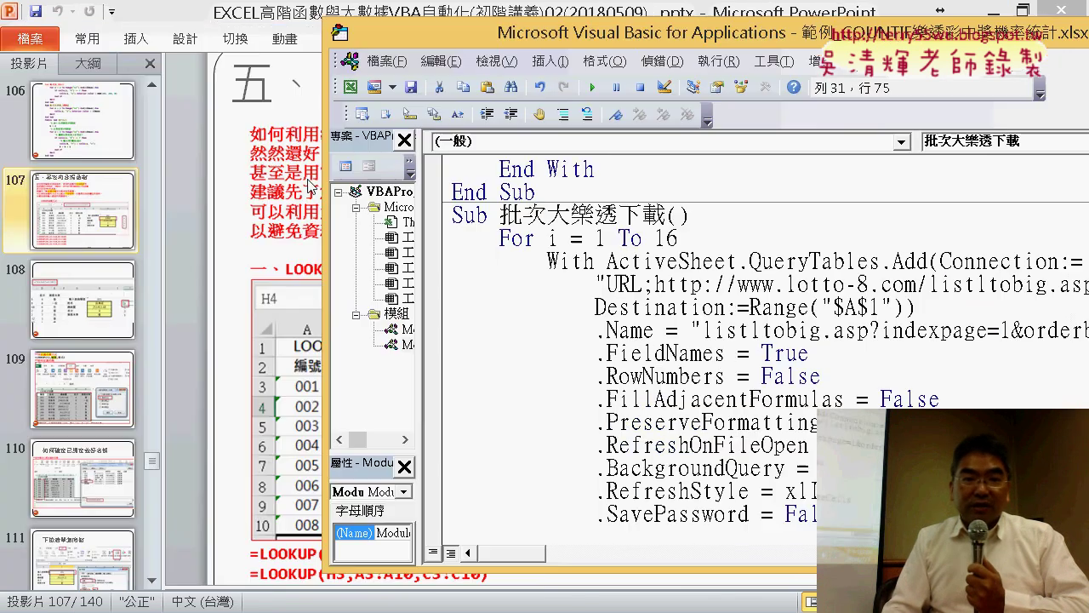
left_click(994, 12)
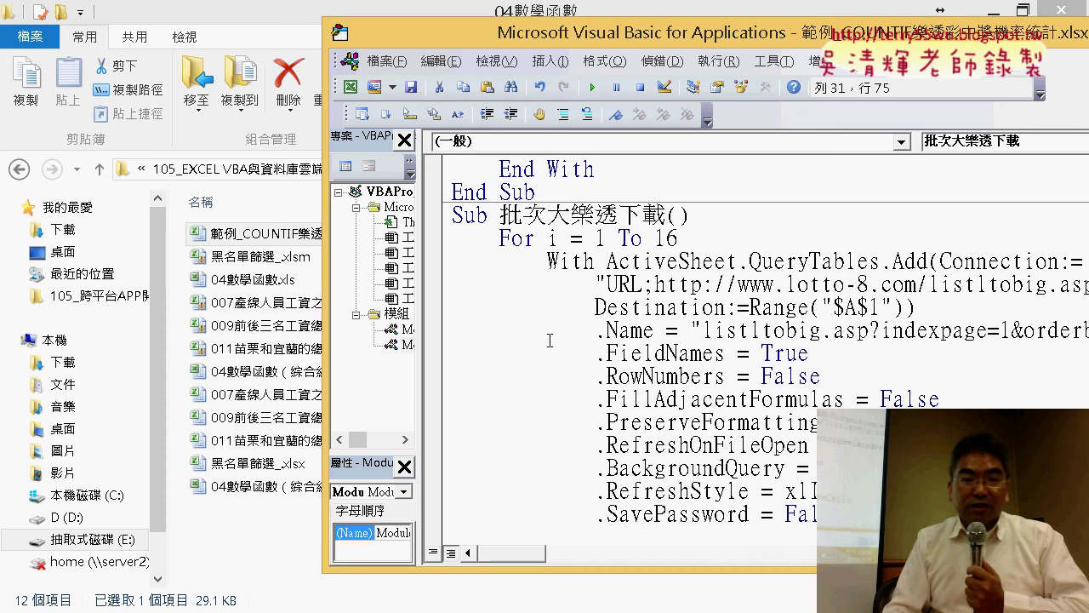
mouse_move(268, 609)
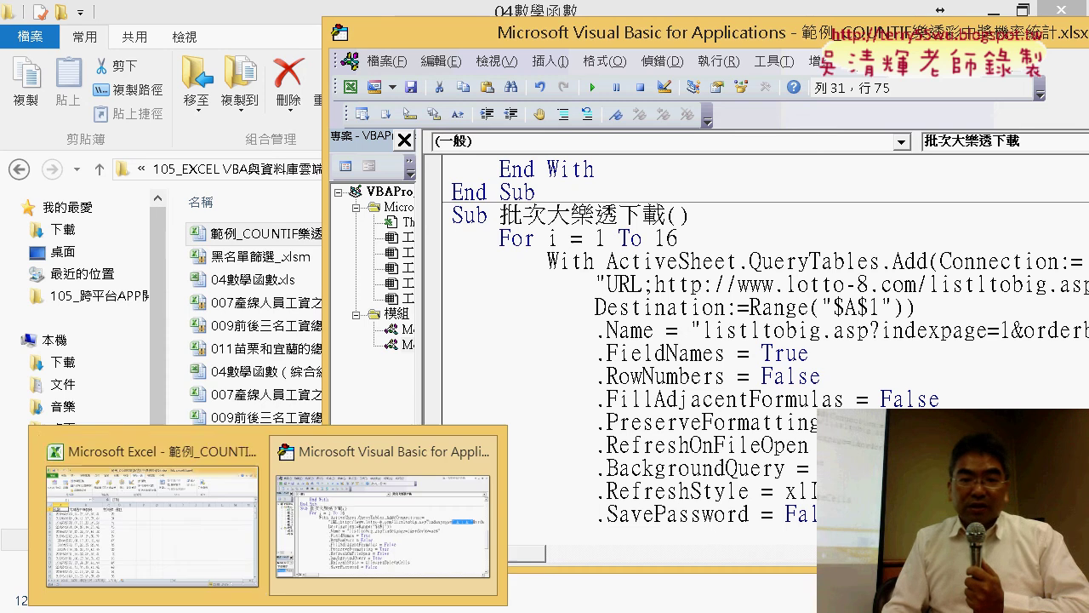
left_click(201, 540)
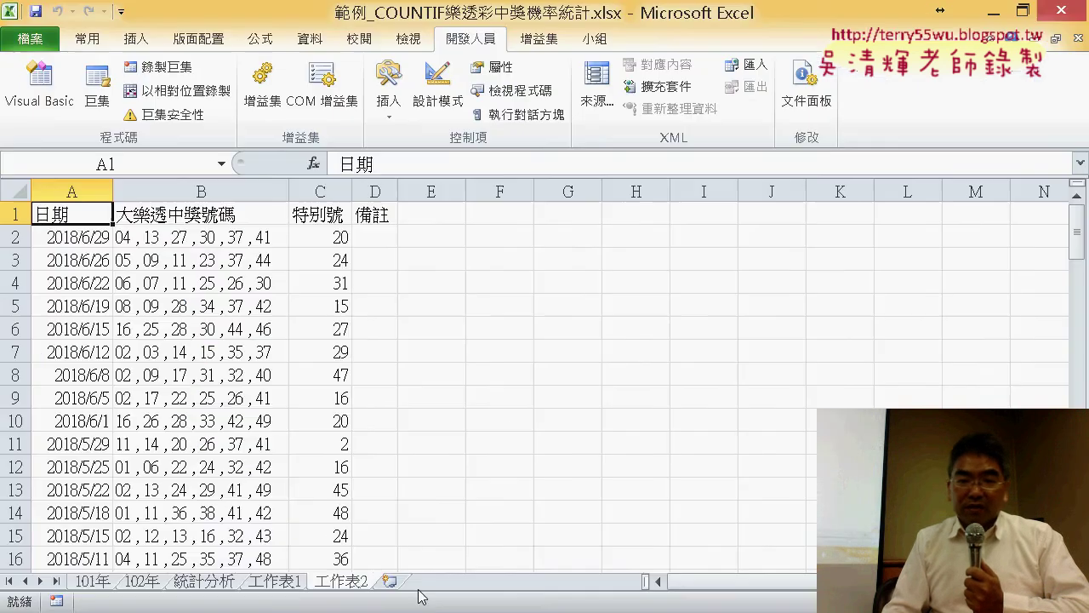
left_click(391, 581)
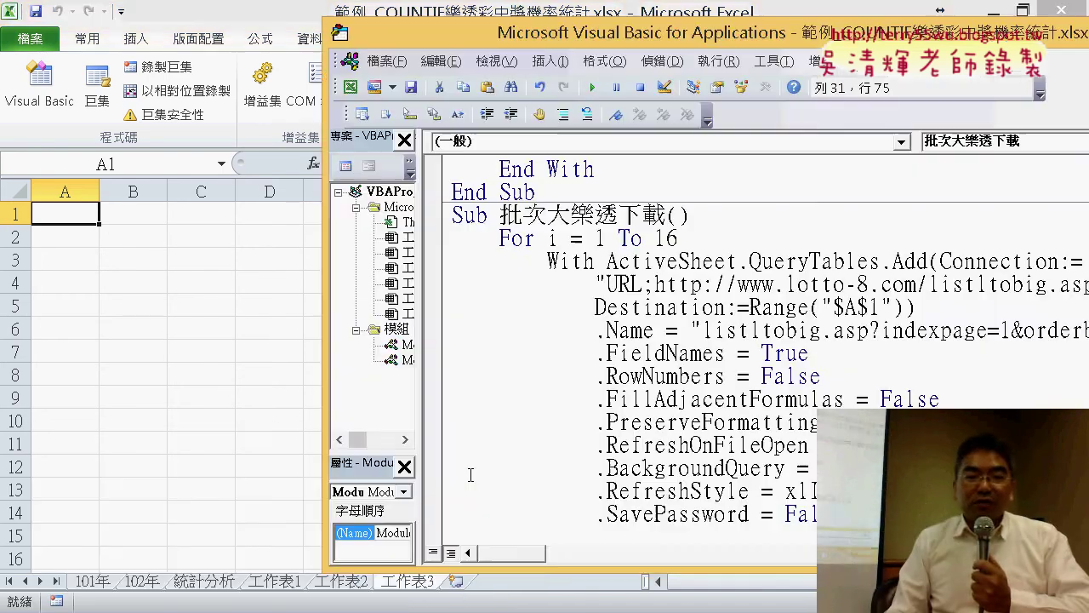
left_click(400, 476)
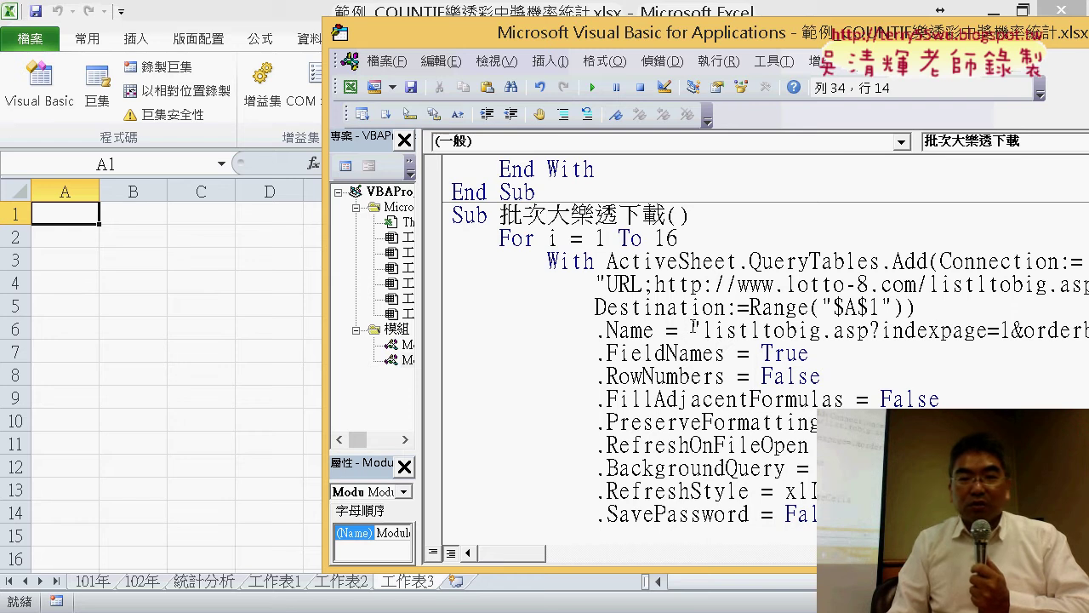
left_click(592, 87)
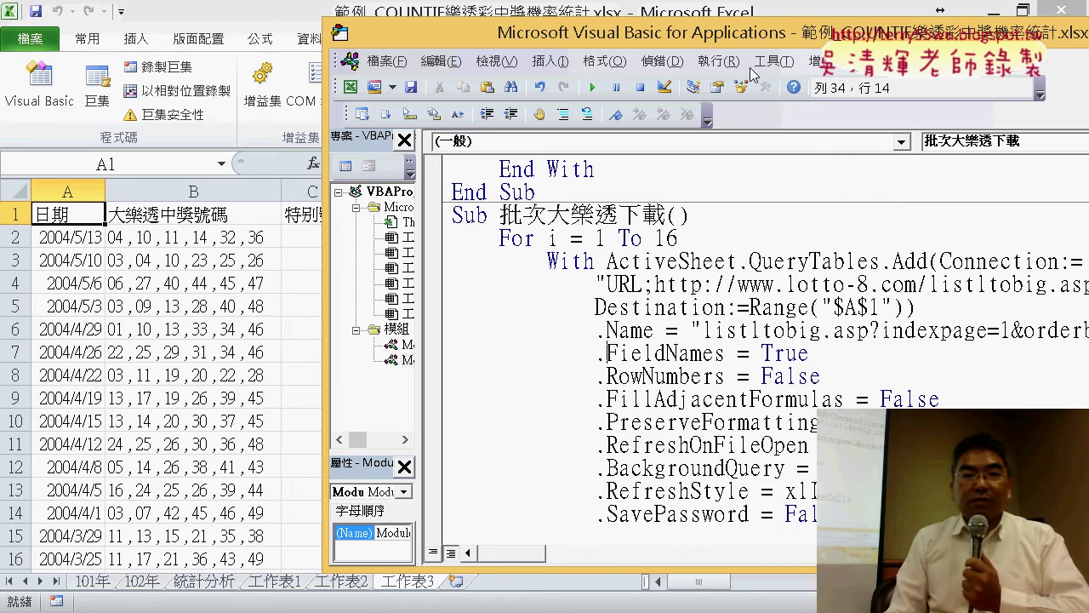
left_click_drag(1082, 43, 851, 30)
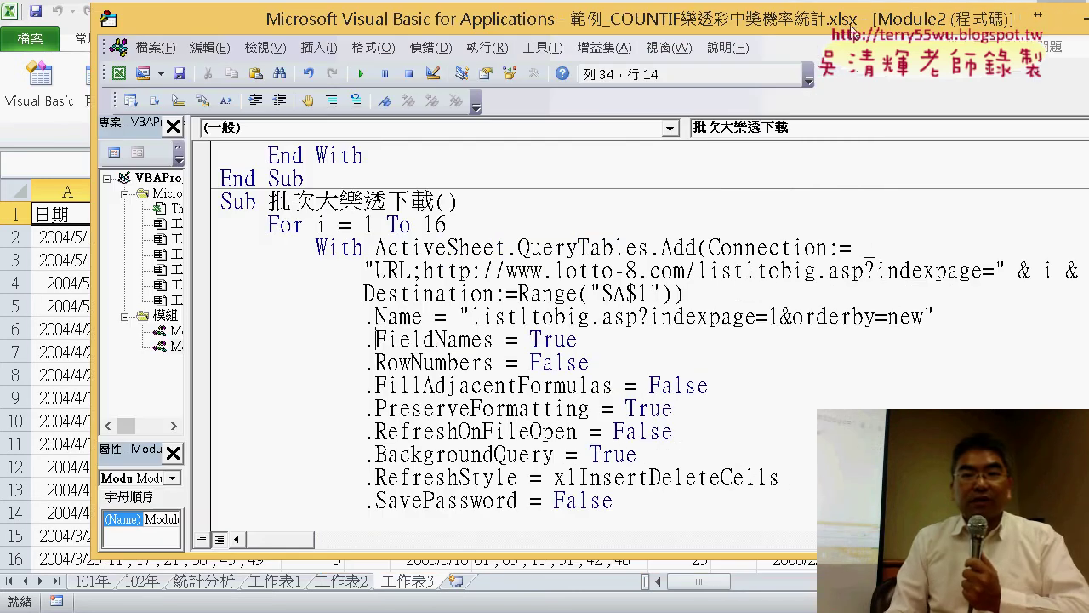
left_click(1079, 19)
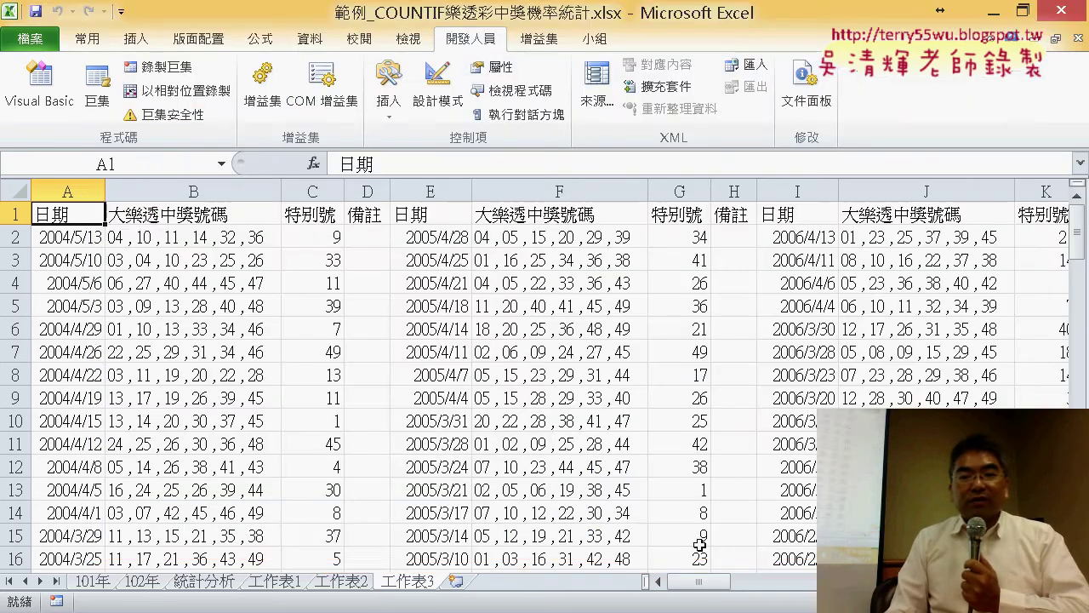
left_click_drag(700, 581, 843, 581)
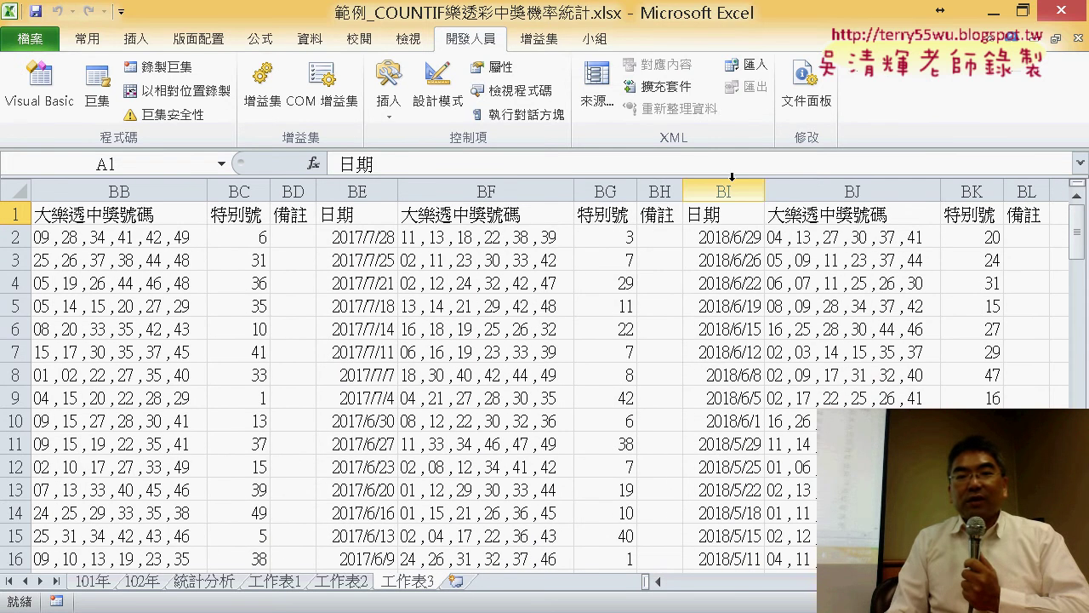
left_click_drag(731, 191, 1011, 186)
left_click_drag(654, 189, 361, 175)
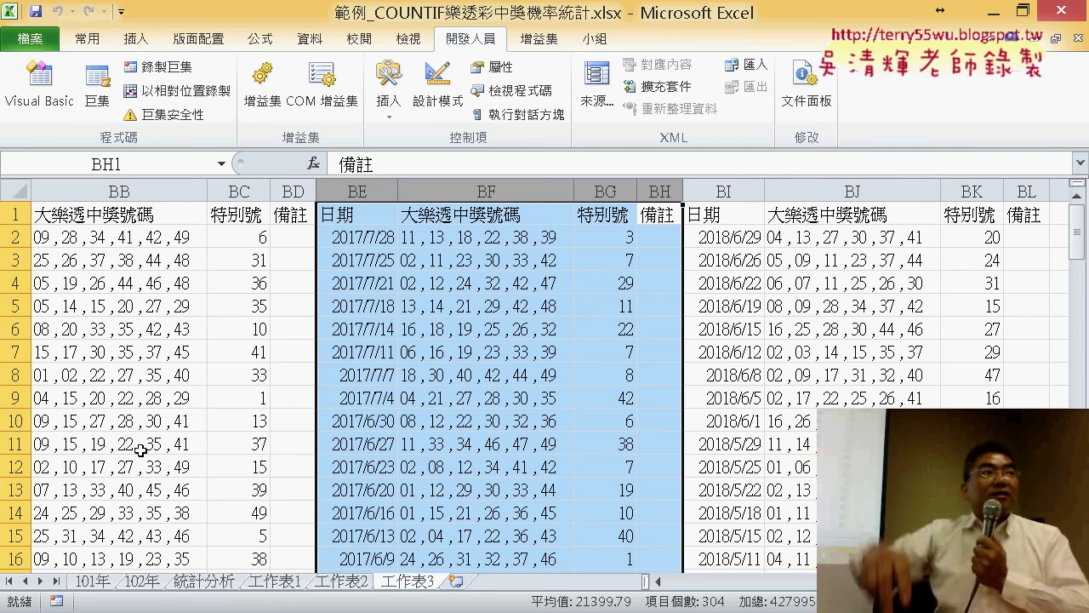
Step: Insert blank sheet 工作表4 and open a new line after For i = 1 To 16
left_click(458, 582)
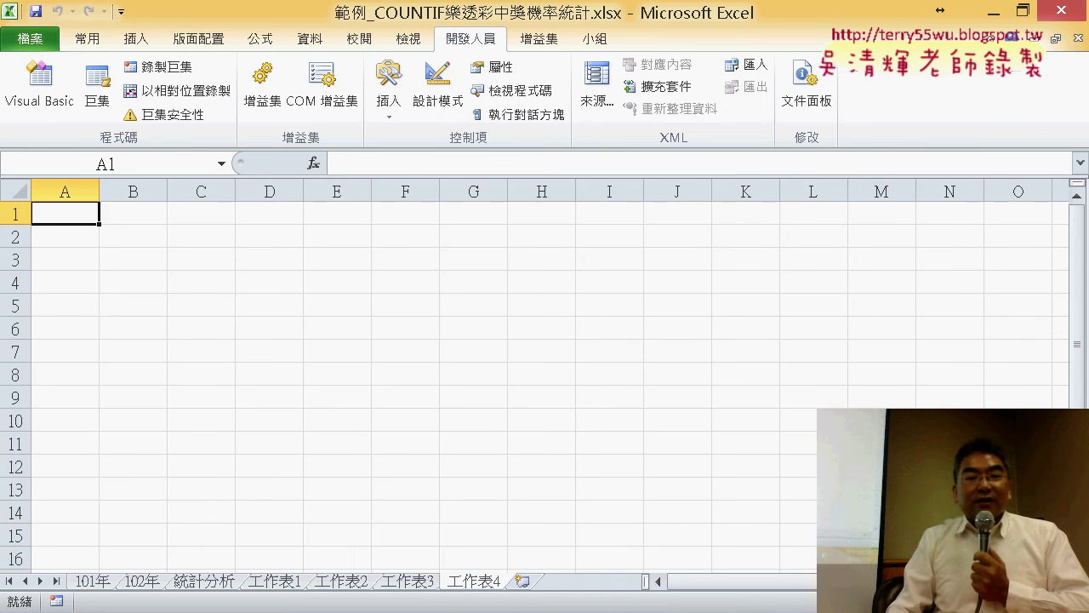
left_click(366, 558)
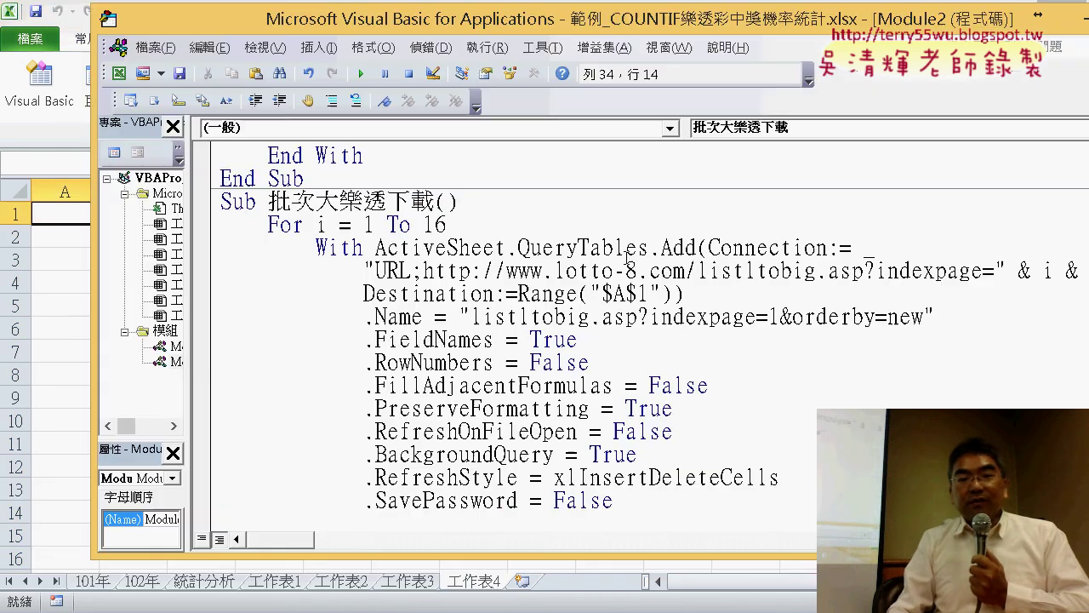
left_click_drag(643, 294, 651, 293)
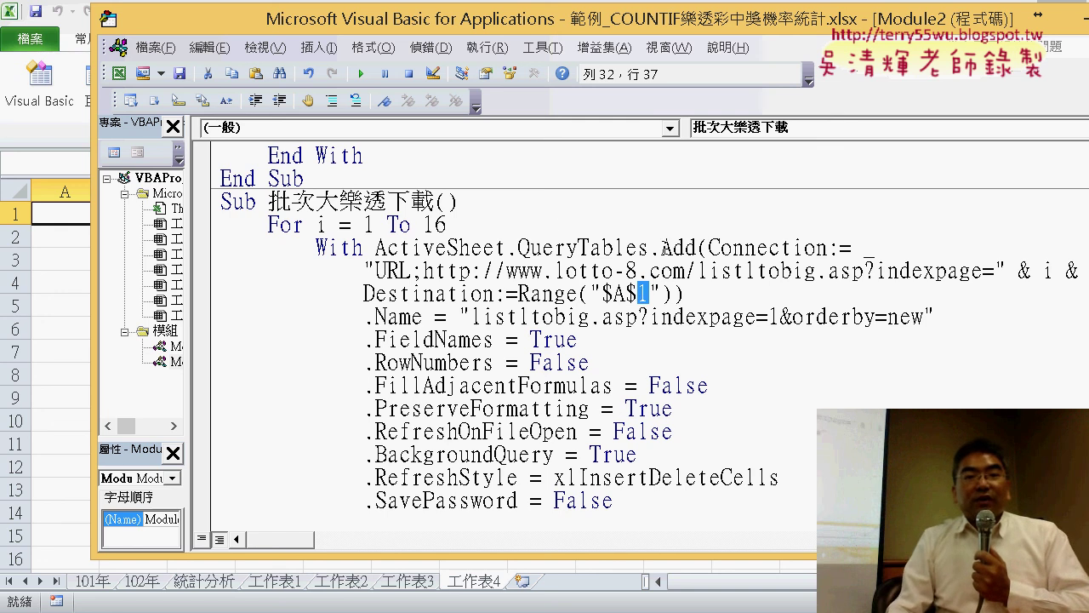
left_click(510, 226)
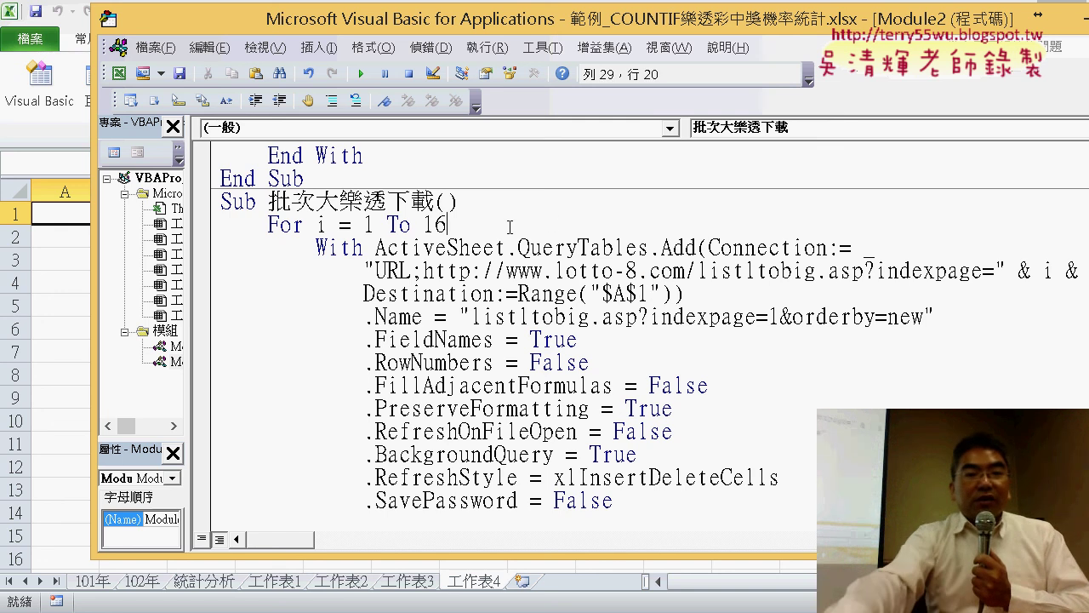
key("Return")
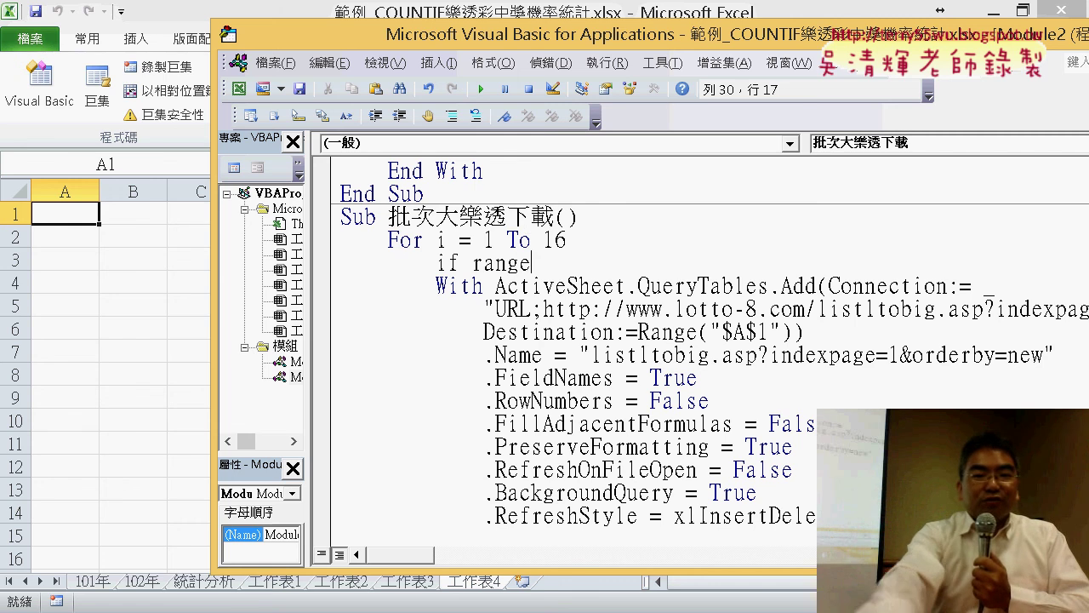
Step: Write the condition If Range("A1")="" Then at the top of the loop
type("(")
left_click_drag(340, 286, 528, 234)
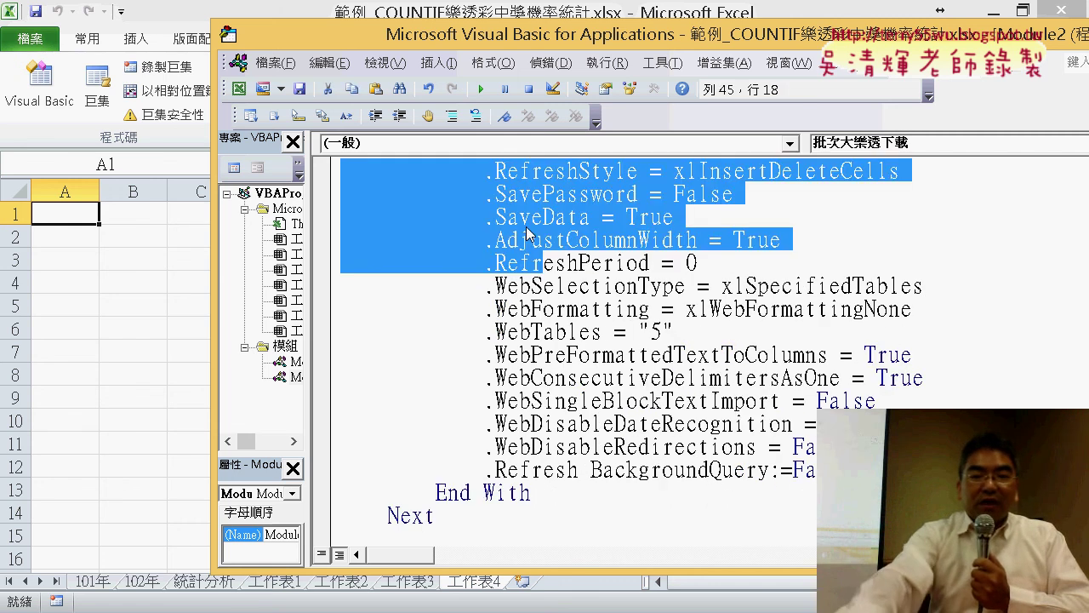
type("\"")
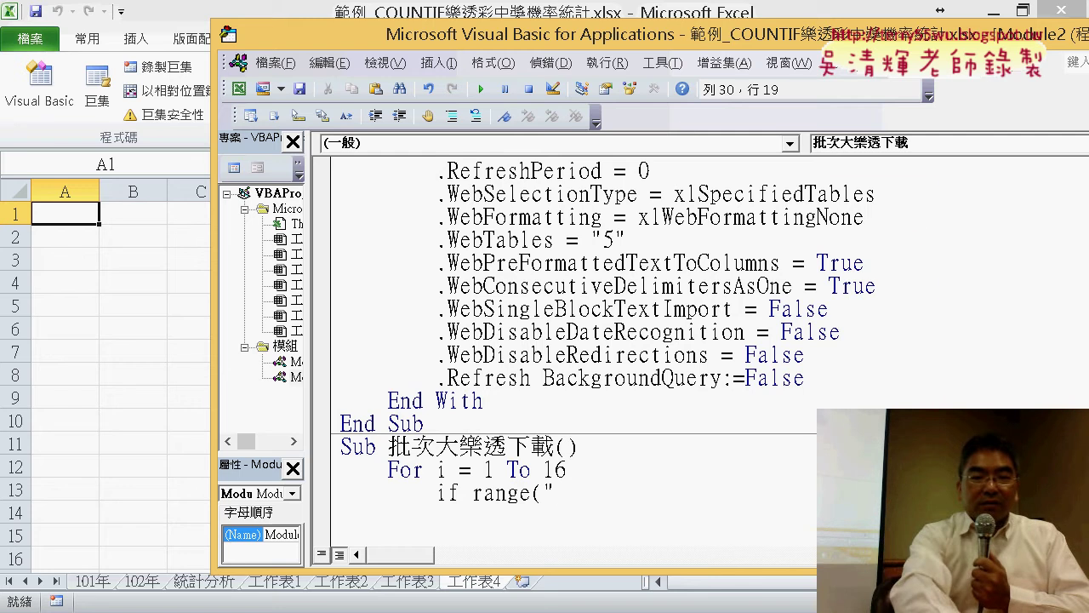
key("BackSpace")
key("ctrl+shift+End")
scroll(533, 236, "up", 4)
scroll(533, 236, "up", 3)
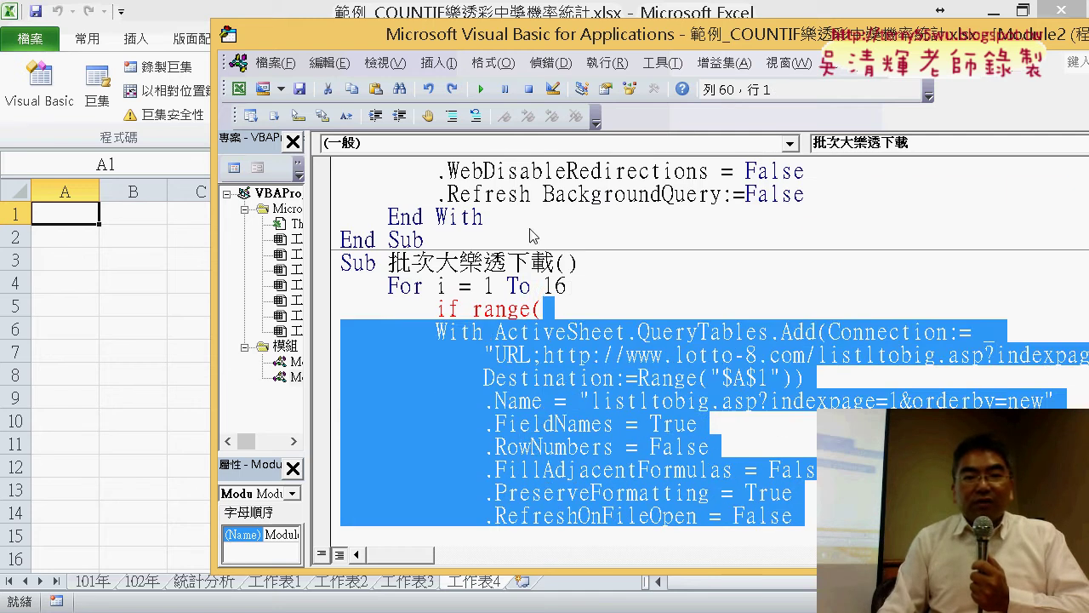
left_click(573, 311)
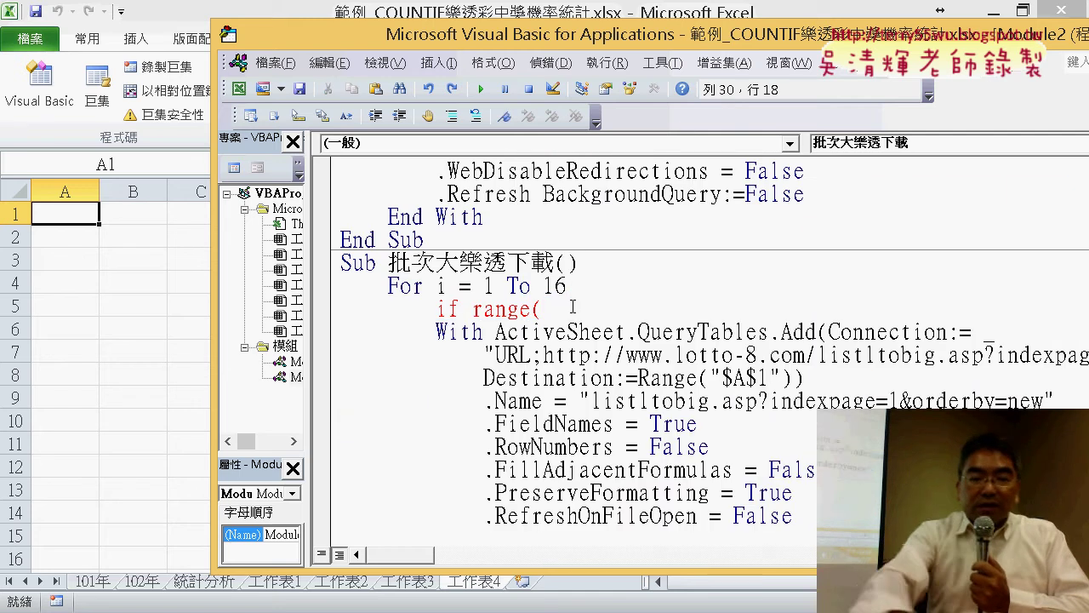
type("\"A")
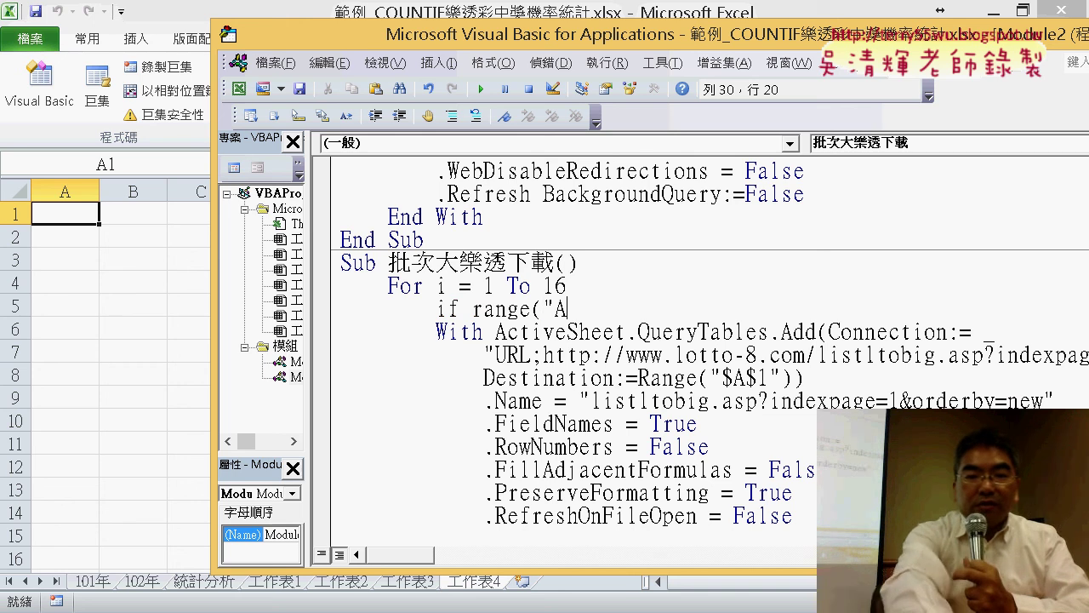
type("1")
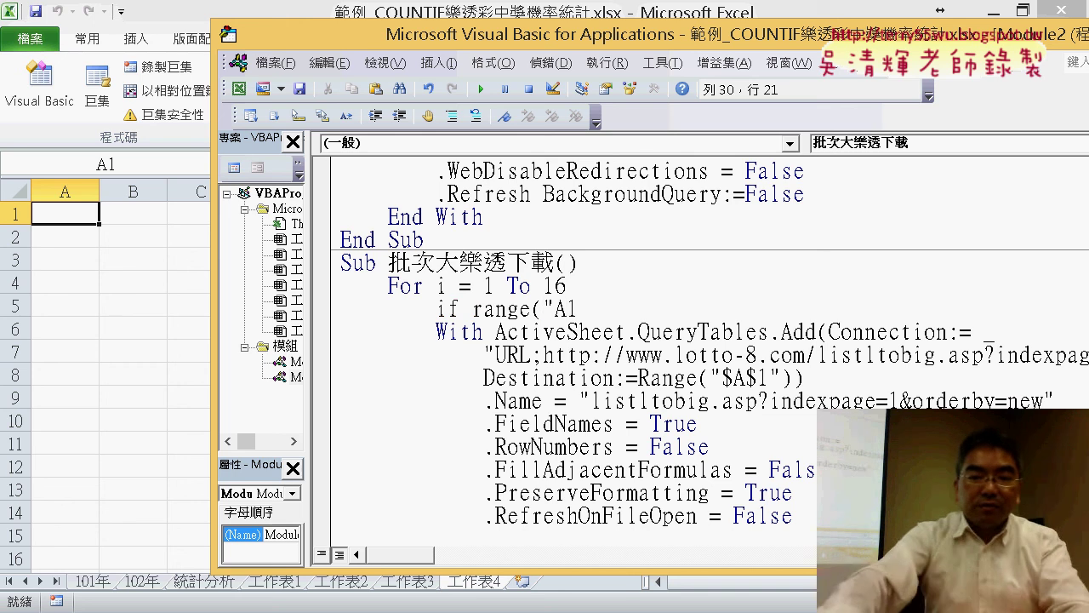
type("\")=")
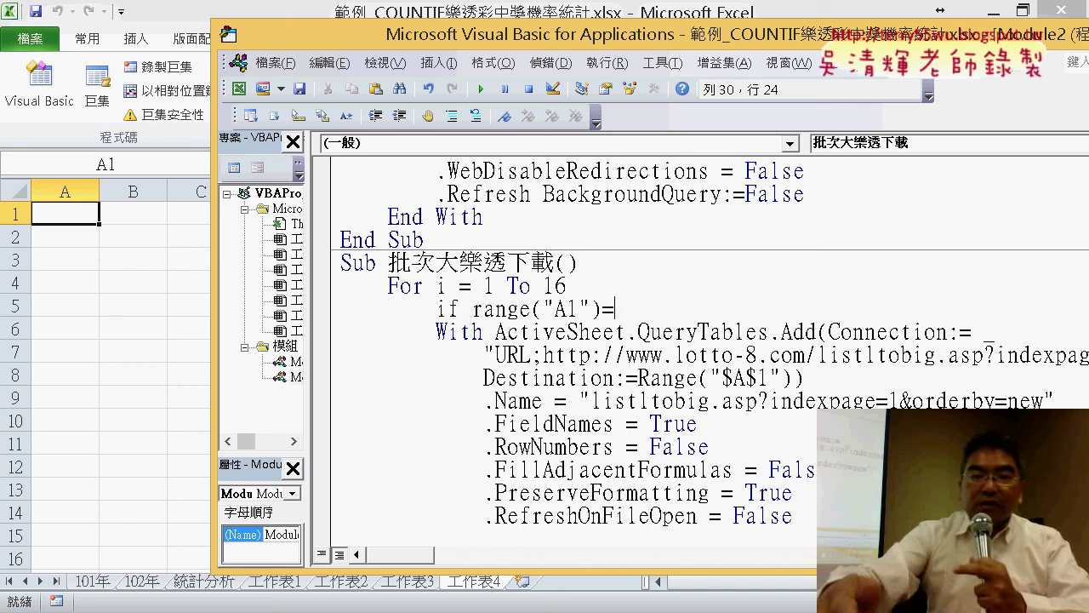
type("\"\" then")
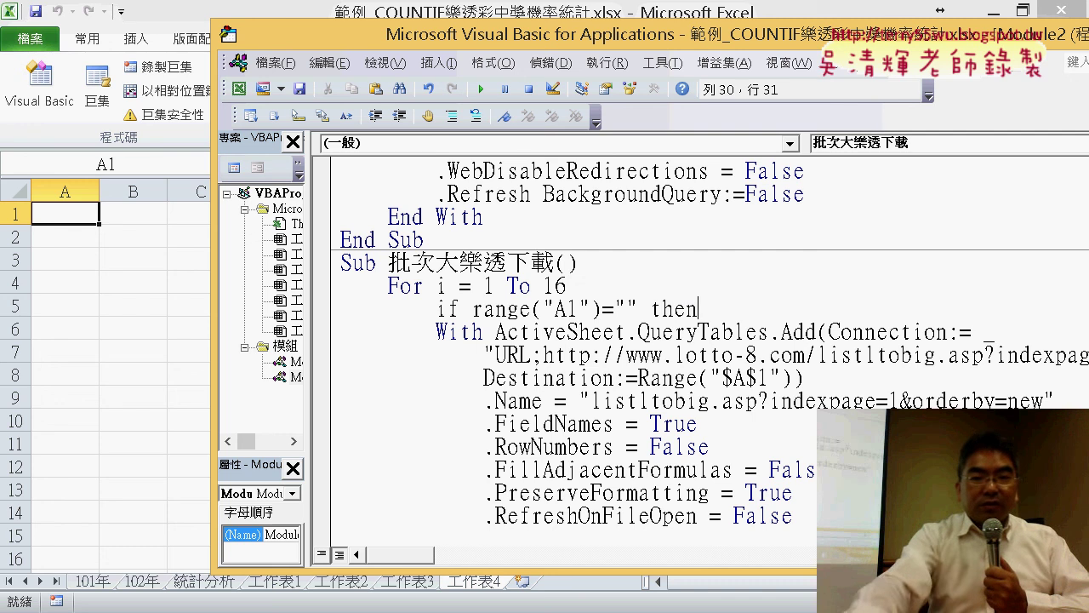
key("Return")
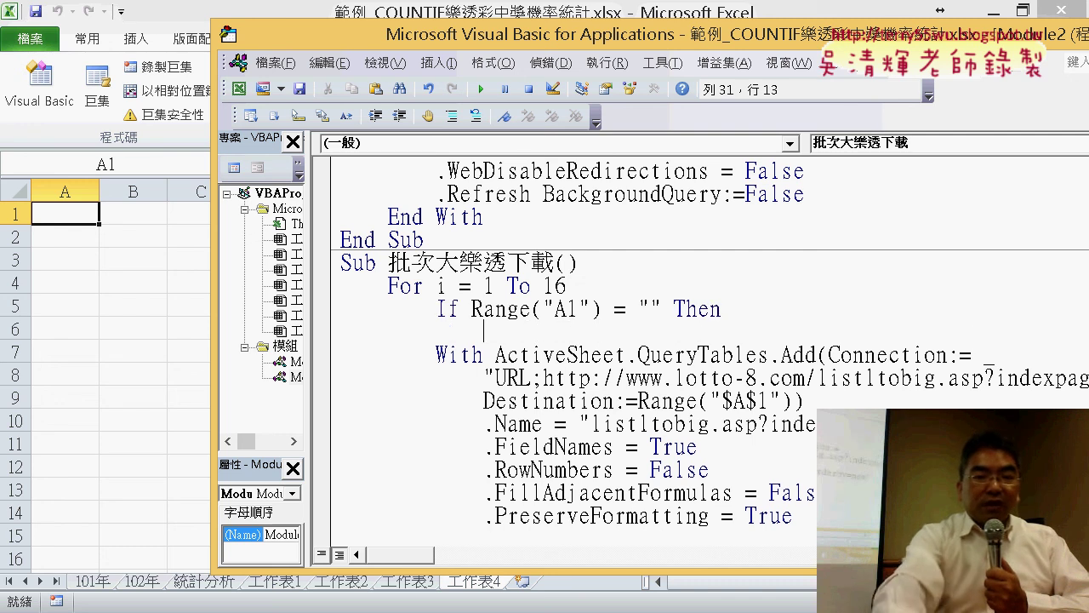
Step: Add r = 1 for the empty case, followed by an Else line
type("r=1")
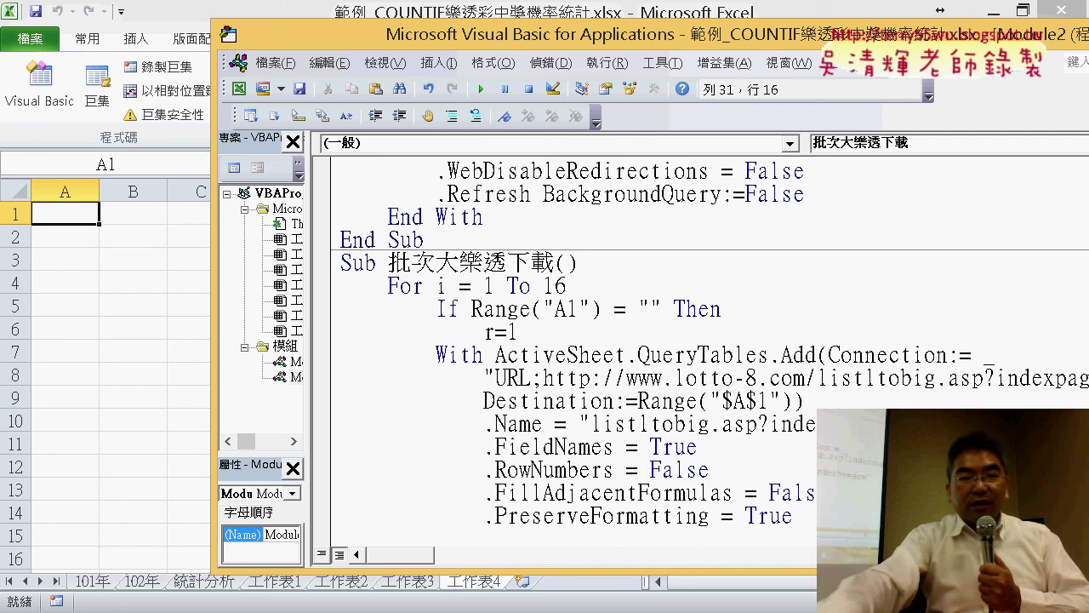
key("Return")
key("BackSpace")
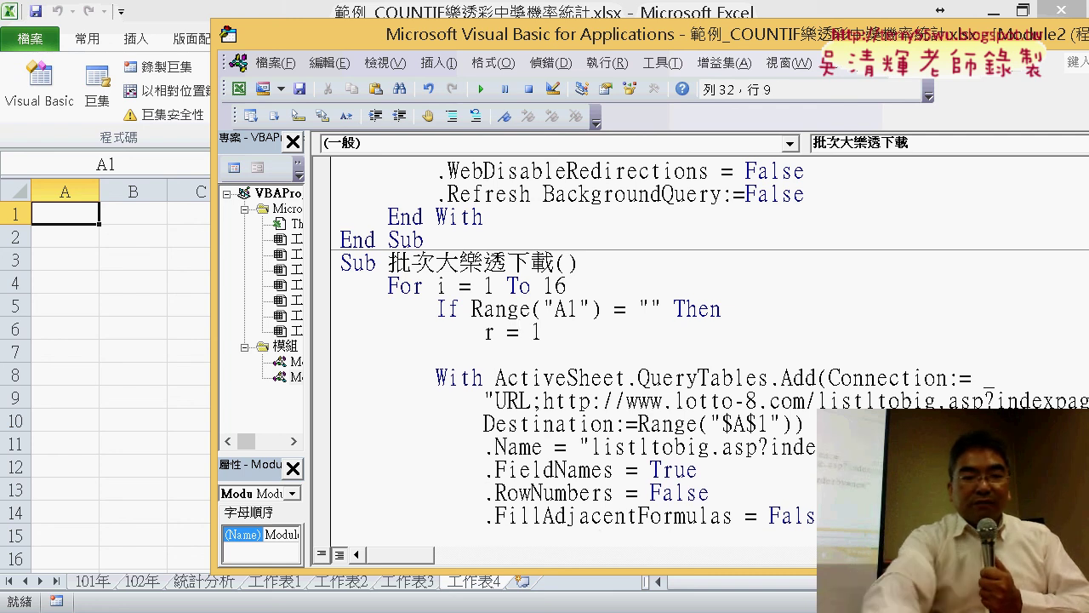
type("el")
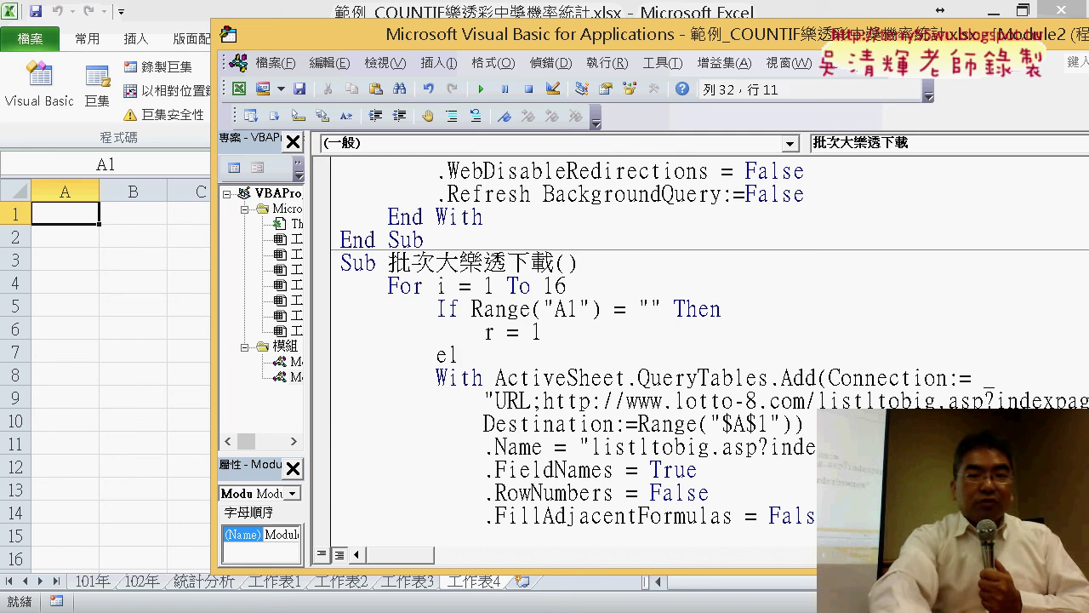
type("se")
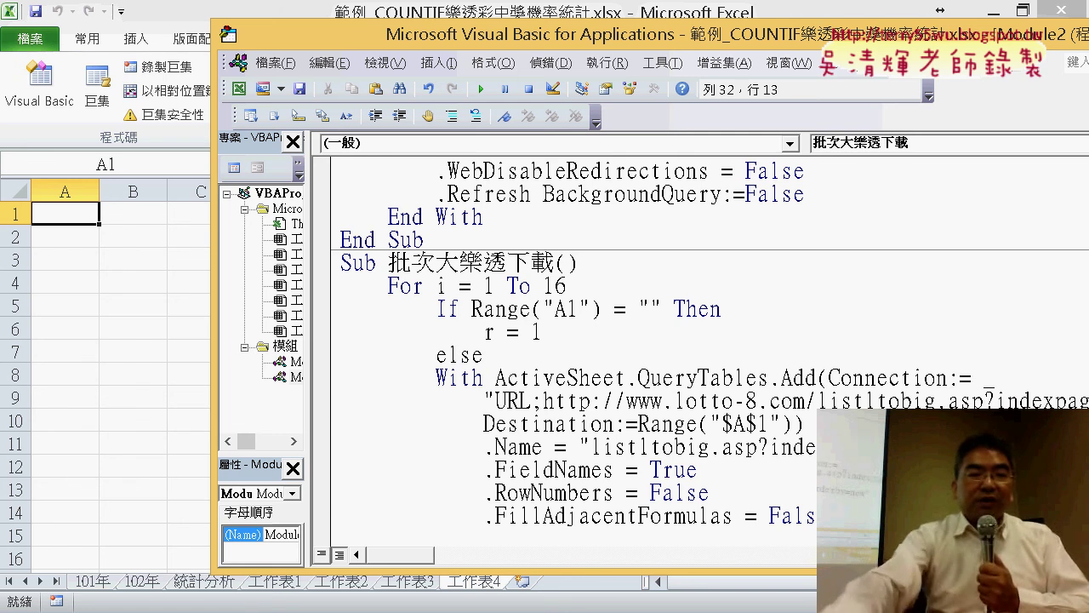
key("Return")
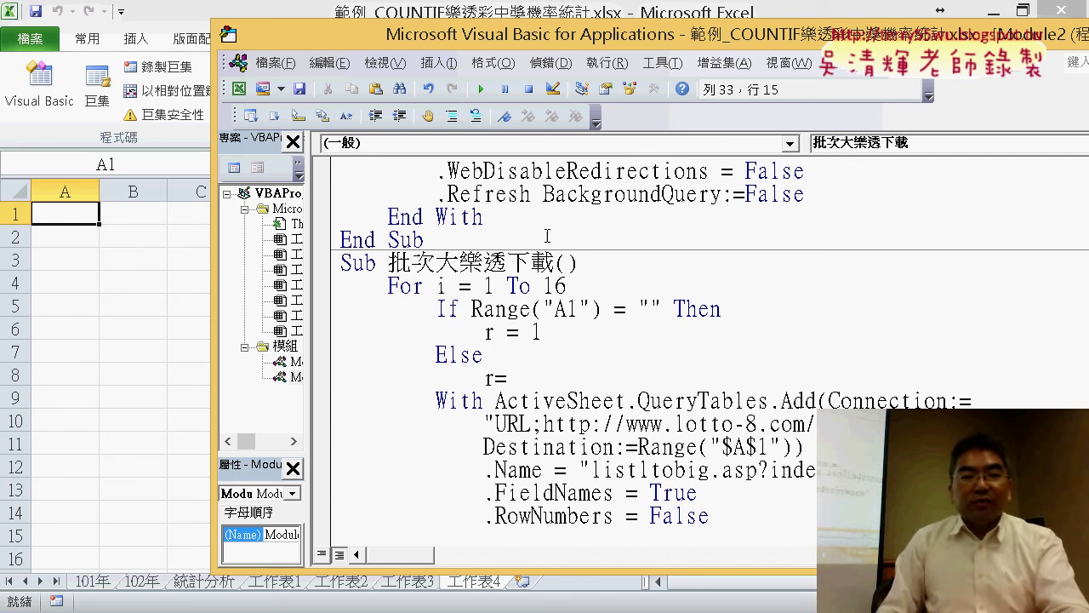
left_click(473, 314)
key("Return")
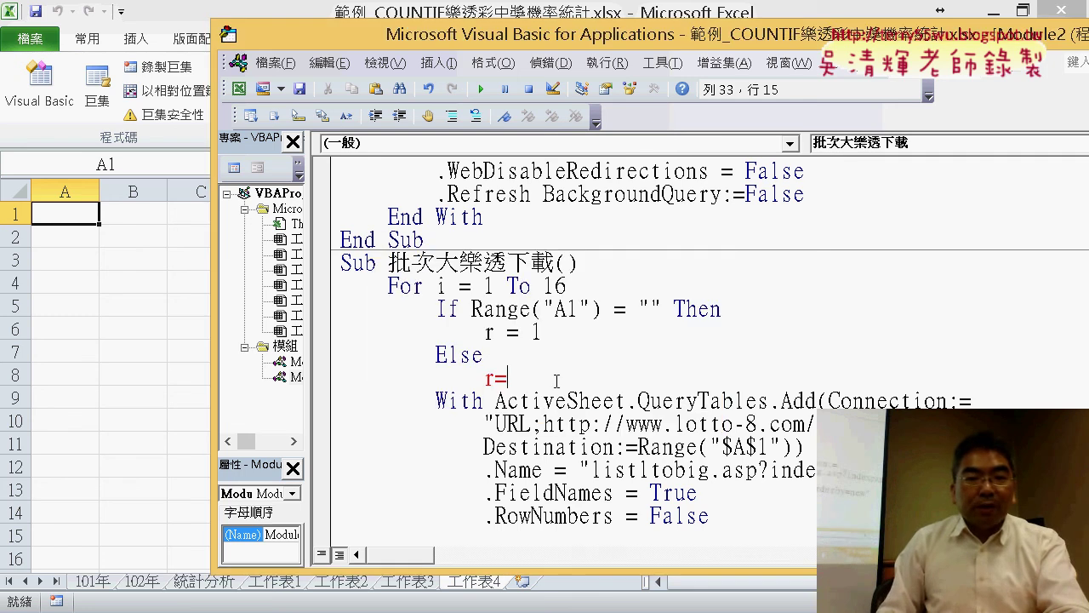
Step: Set the Else branch to r = Range("A1").End(xlDown).Row + 1 and close with End If
left_click_drag(472, 308, 601, 308)
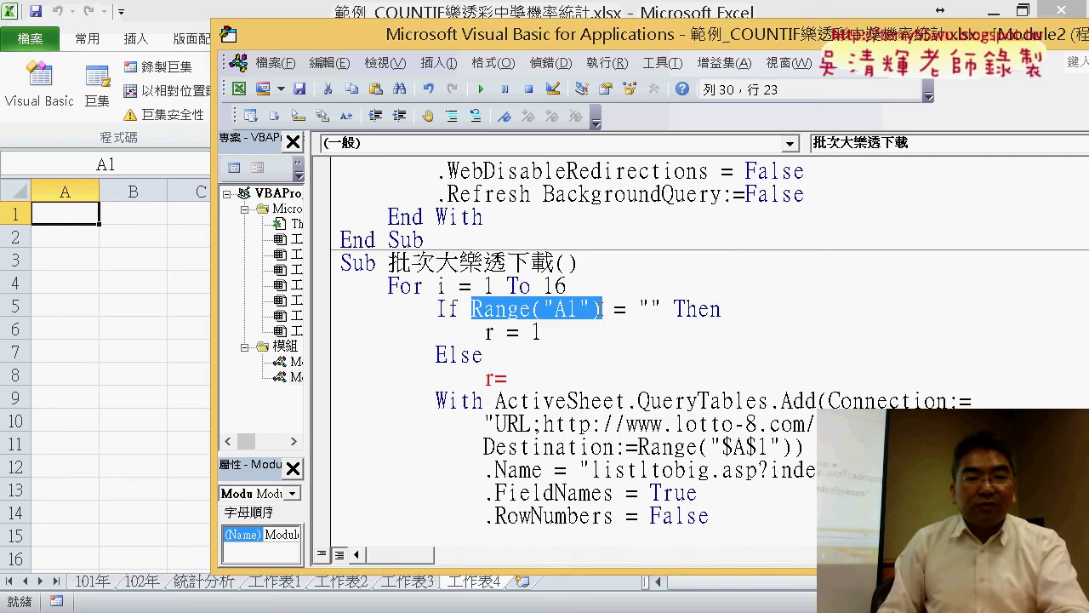
key("ctrl+c")
left_click(559, 380)
key("ctrl+v")
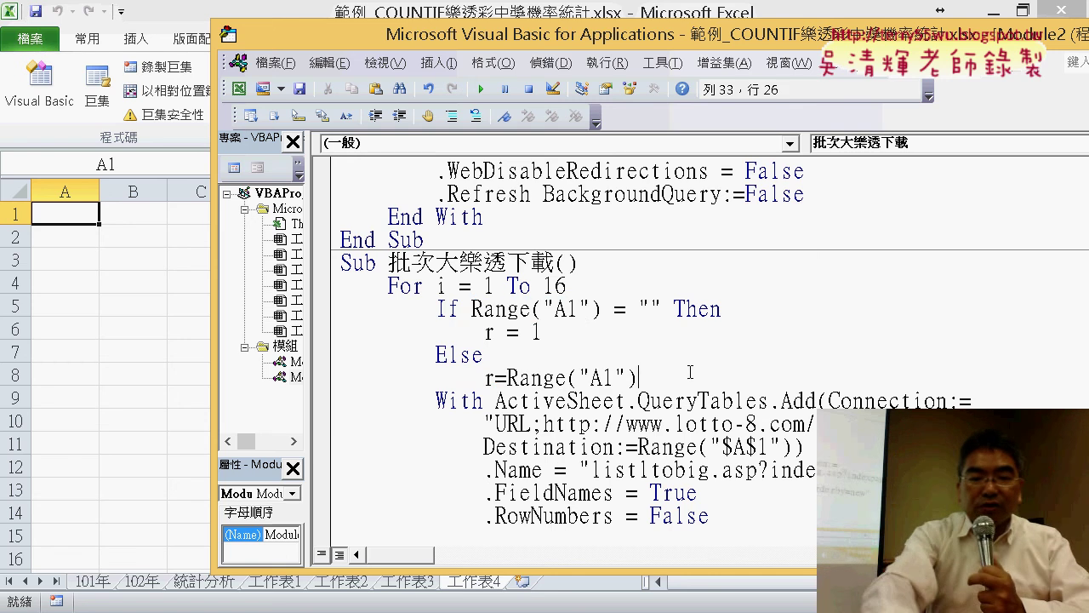
type(".e")
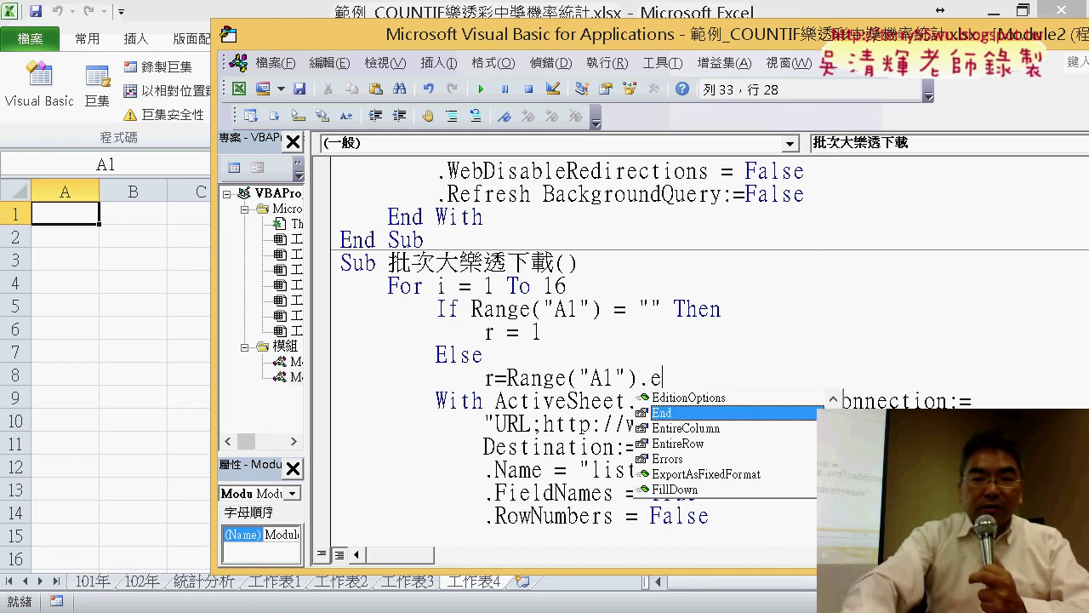
key("space")
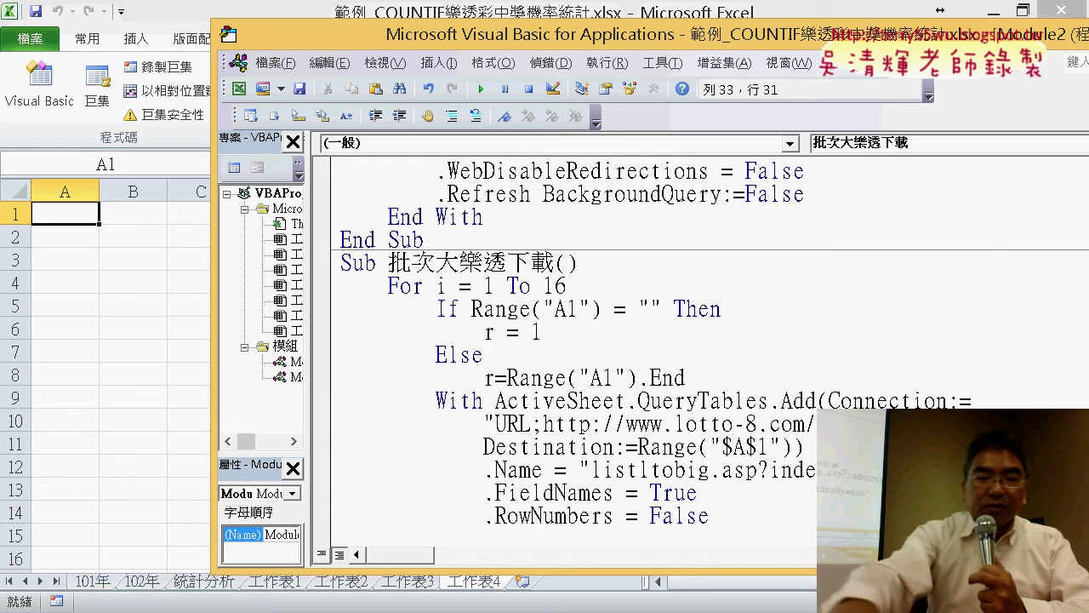
type("(")
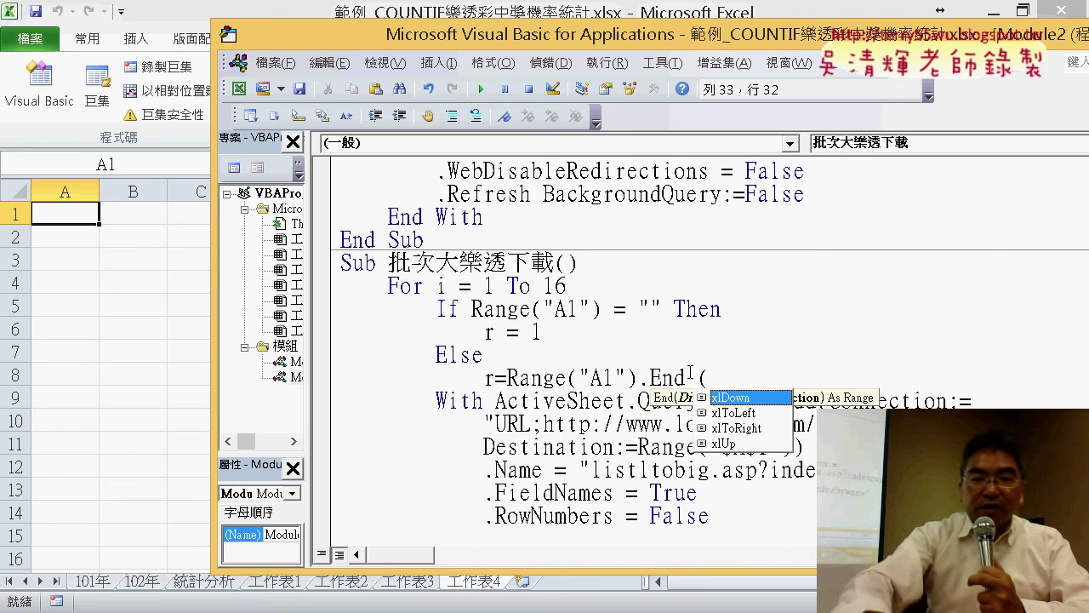
key("space")
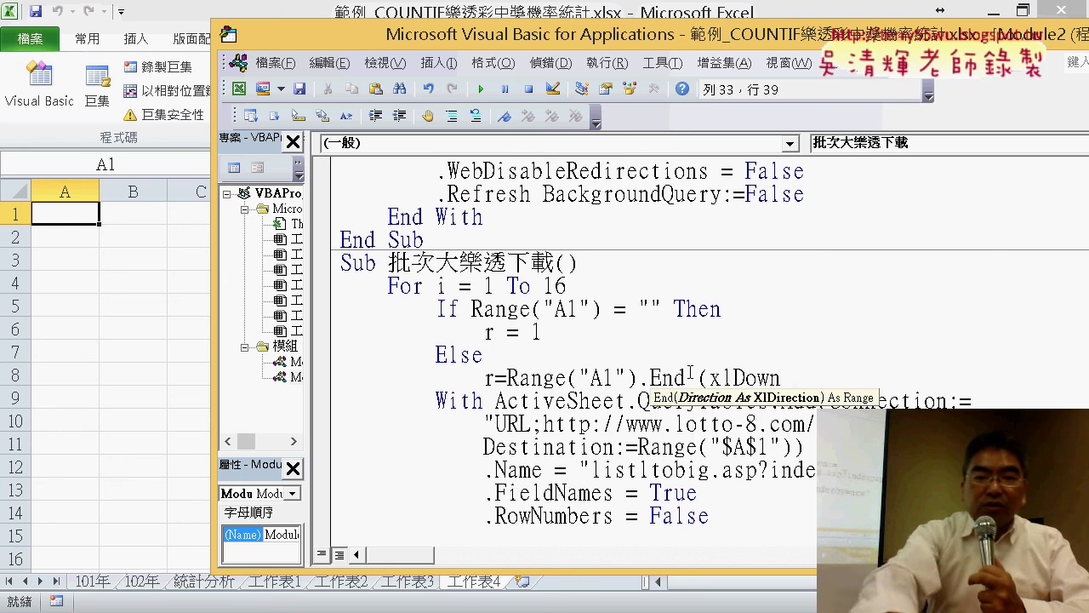
type(").r")
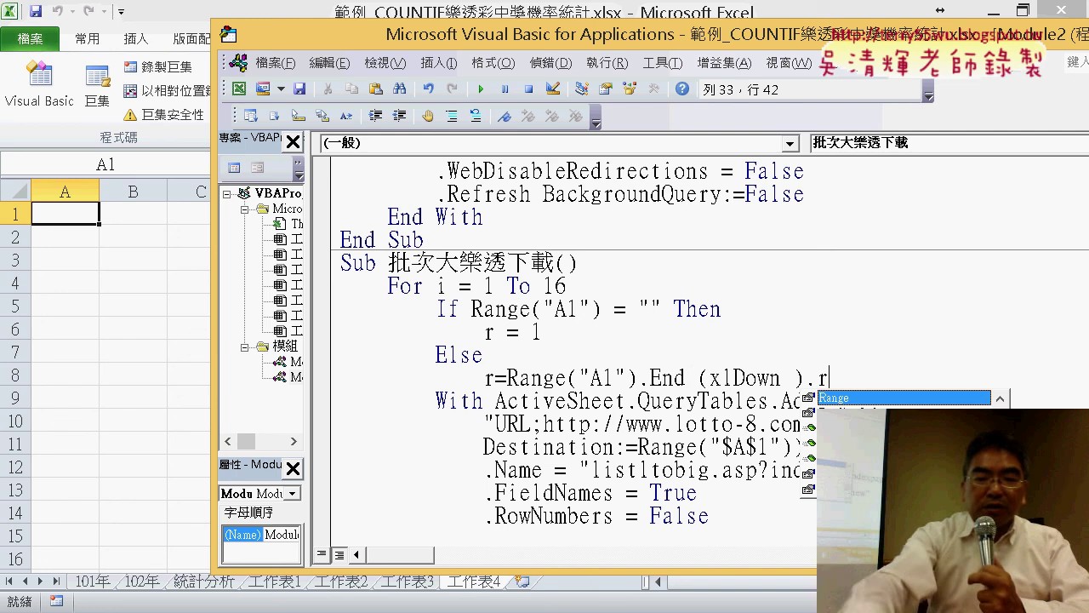
type("ow")
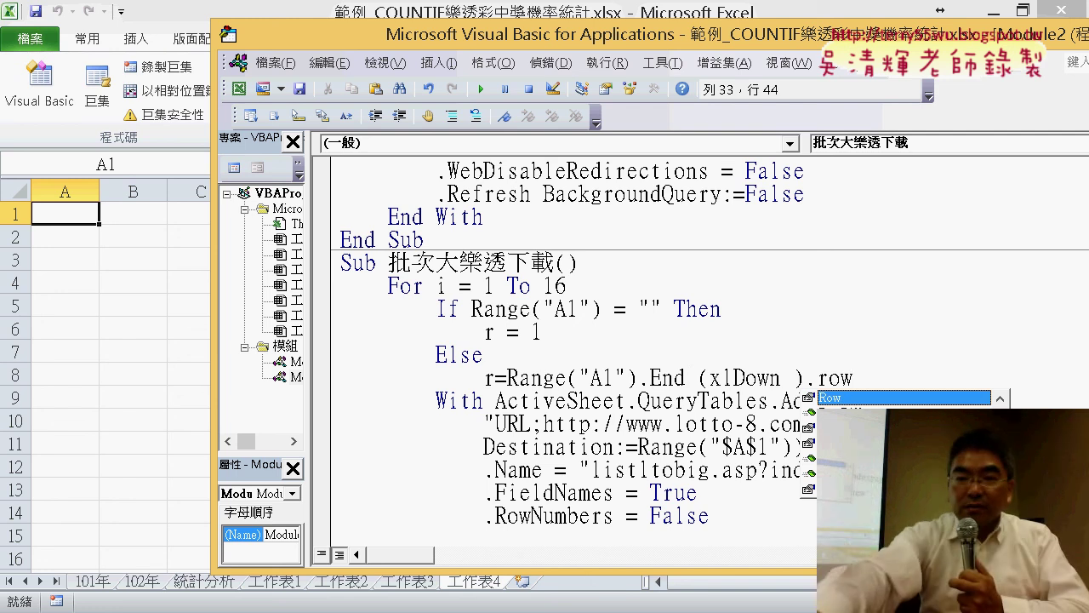
type("+1")
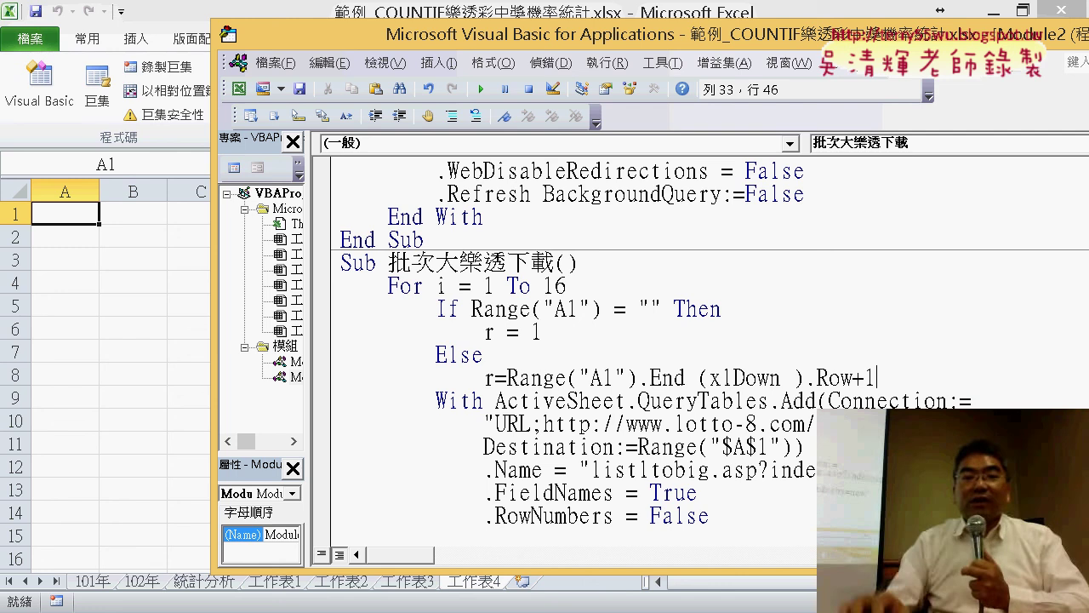
key("Return")
type("end i")
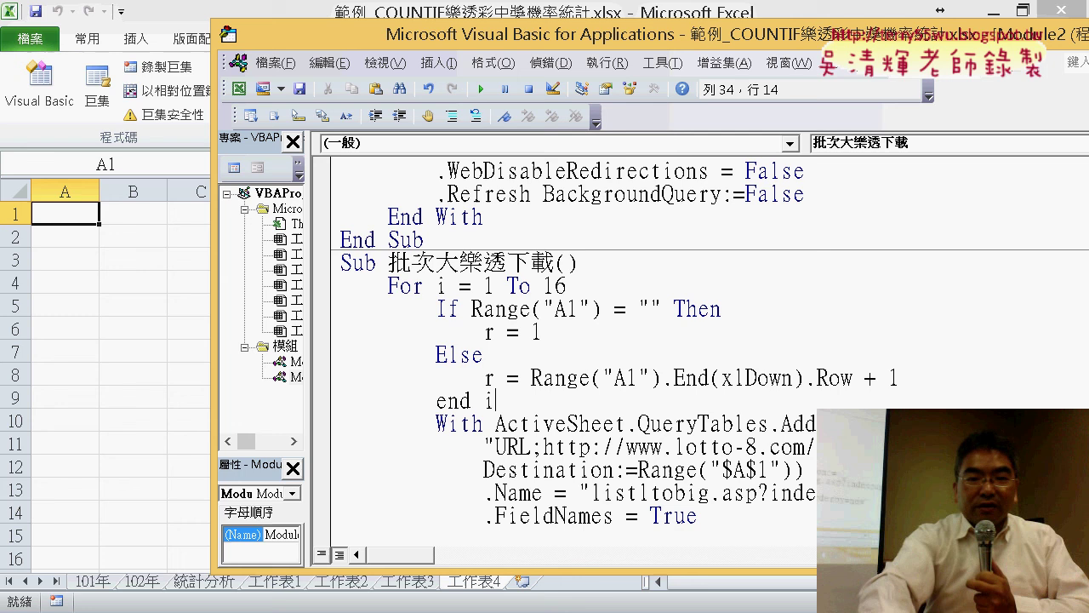
type("f")
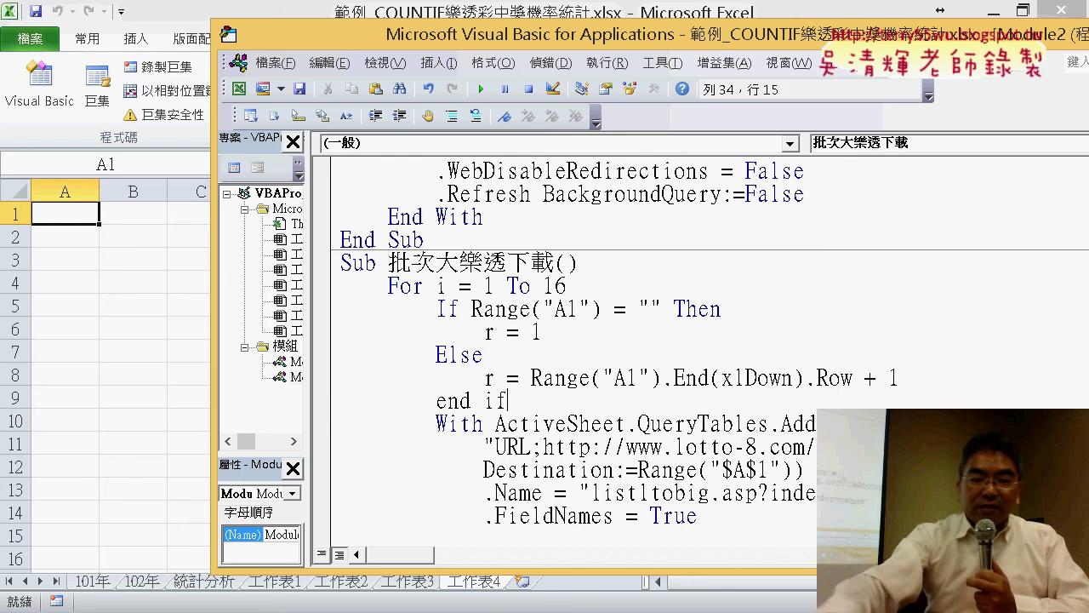
key("Return")
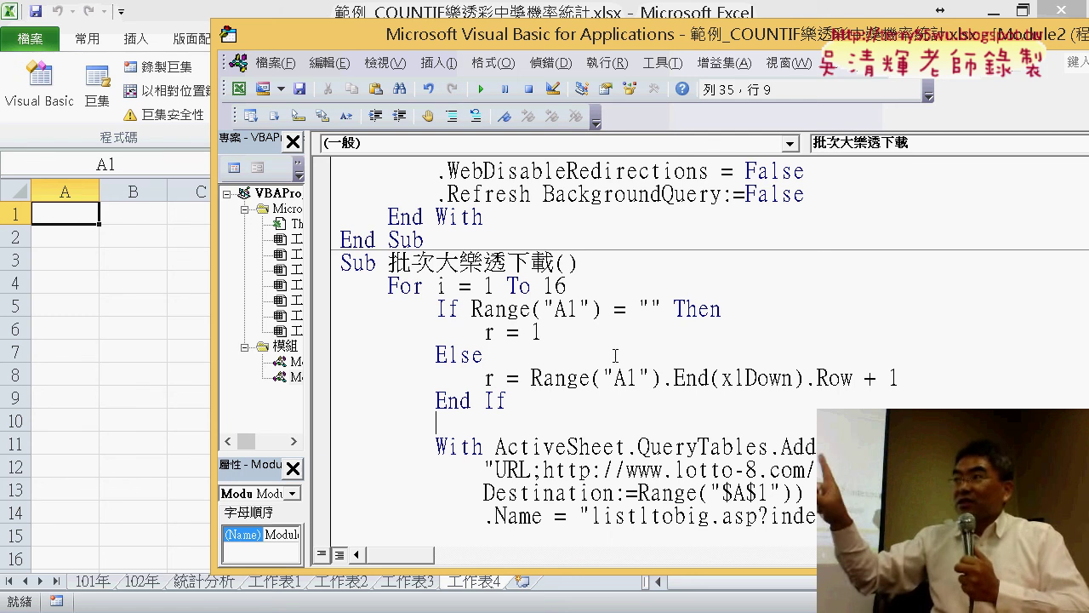
Step: Highlight the loop header, the If…End If block and r = to explain the logic
scroll(616, 355, "up", 7)
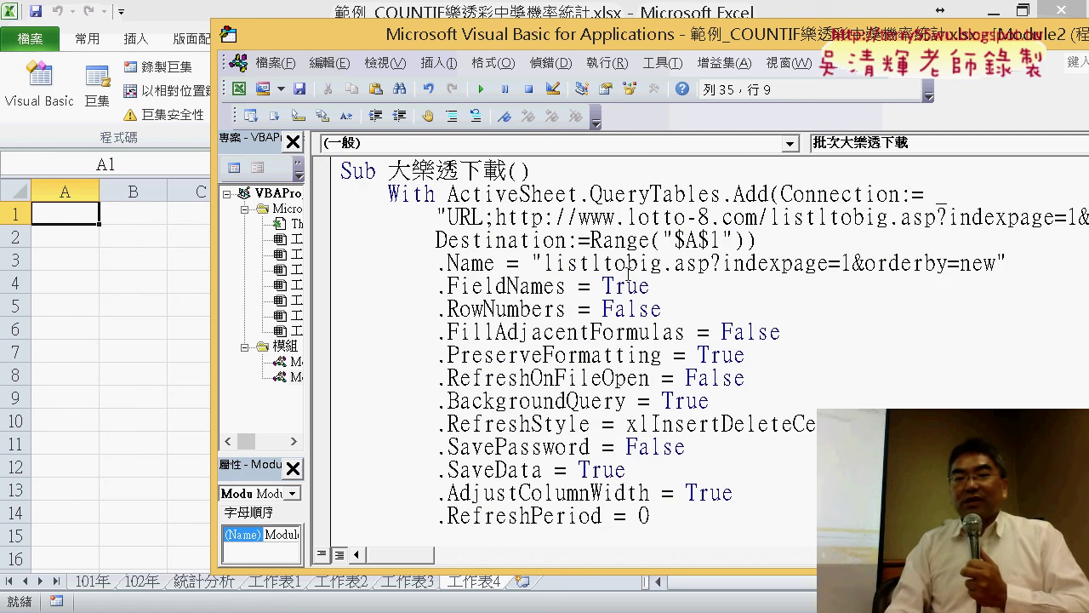
scroll(638, 274, "down", 7)
mouse_move(437, 239)
left_mouse_down()
mouse_move(388, 239)
mouse_move(579, 271)
left_mouse_up()
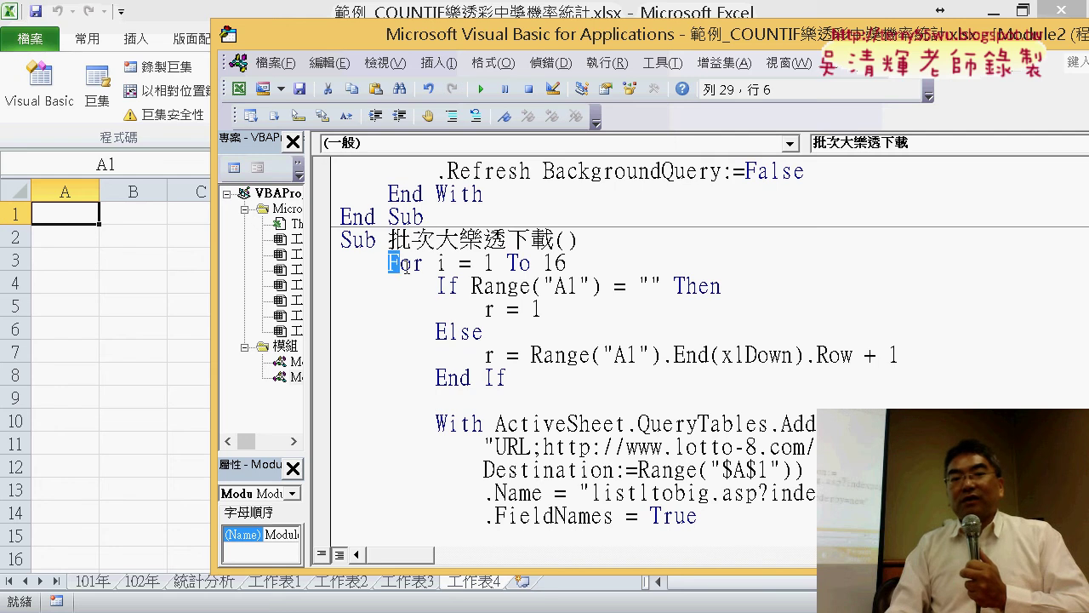
left_click_drag(509, 380, 317, 289)
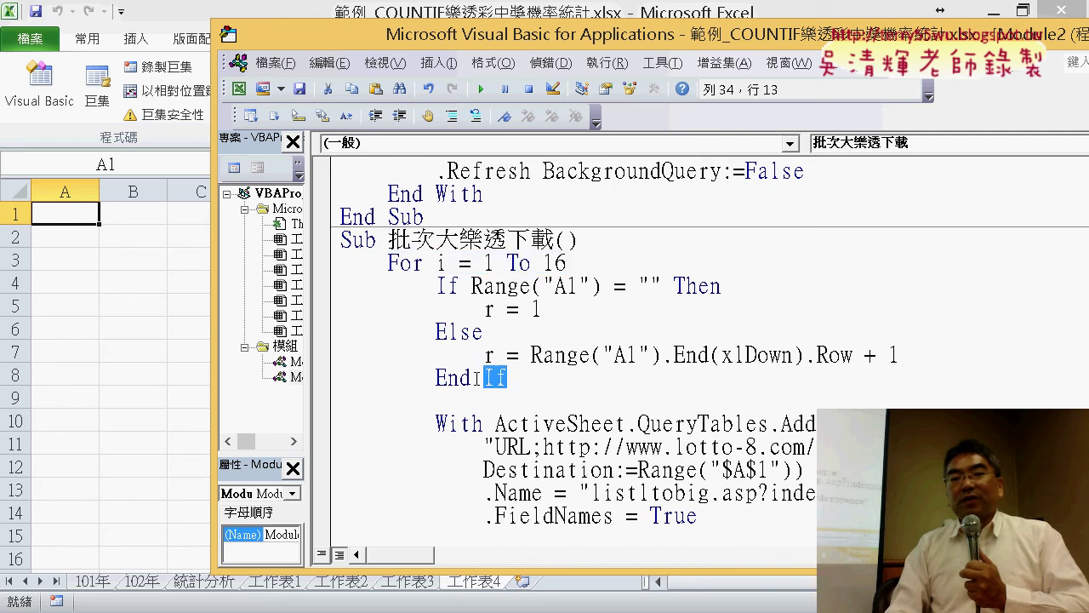
left_click(525, 287)
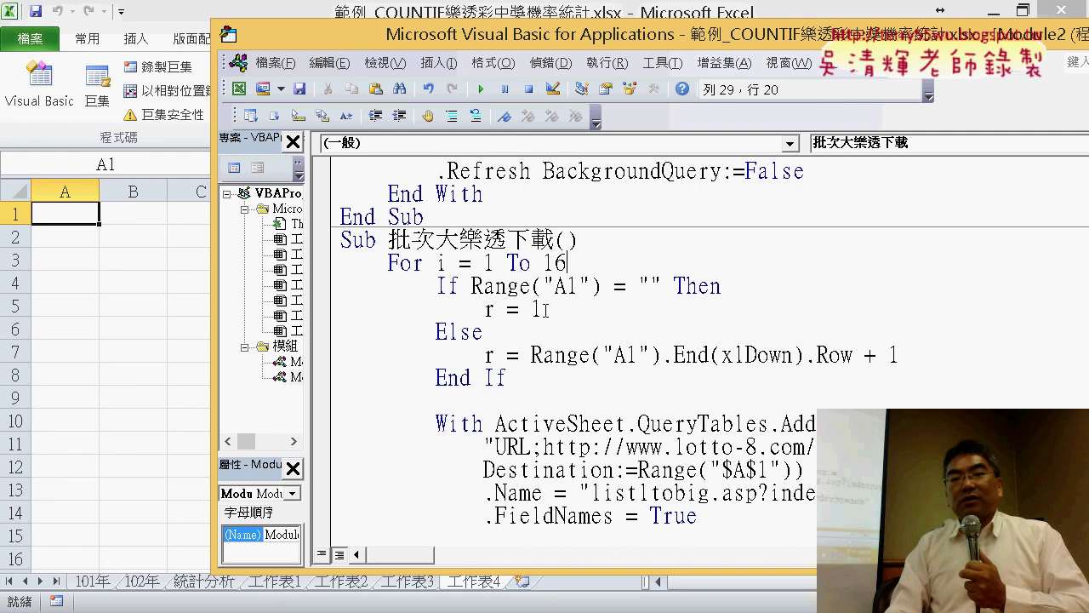
left_click_drag(531, 309, 485, 308)
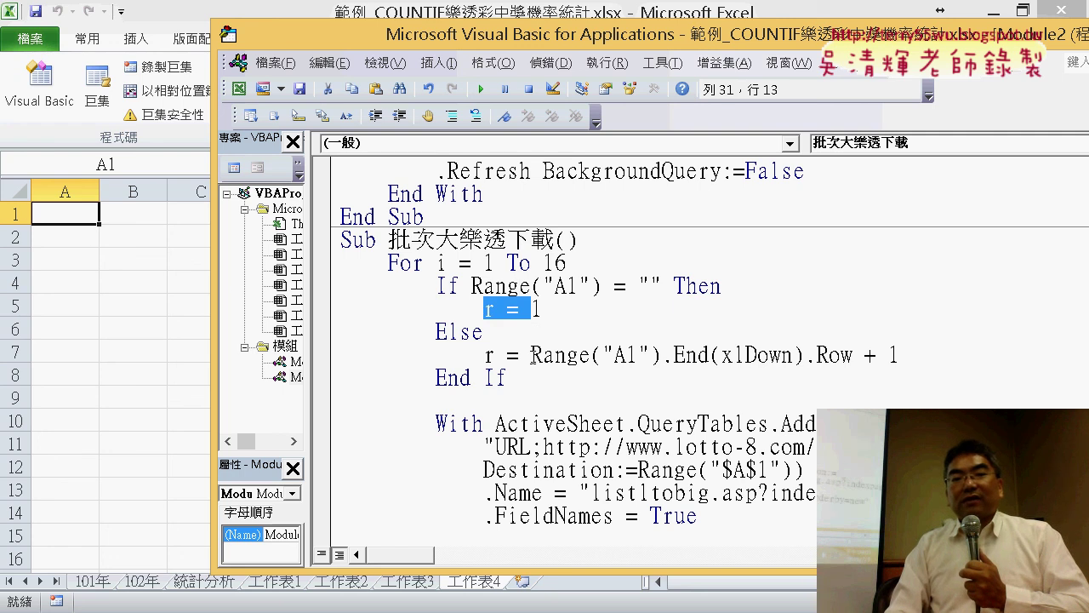
left_click(532, 354)
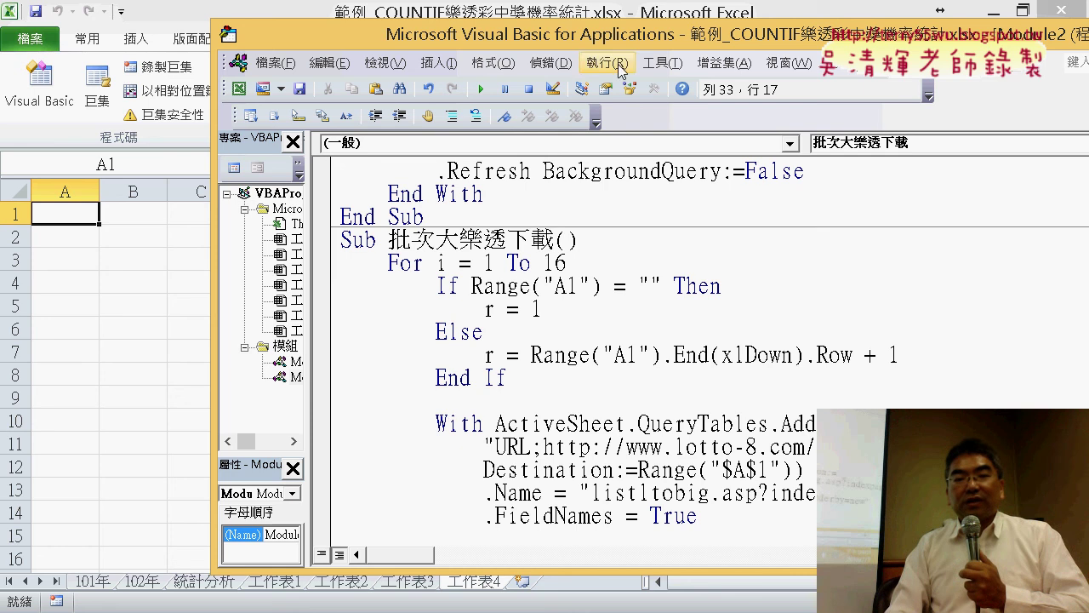
scroll(644, 308, "down", 1)
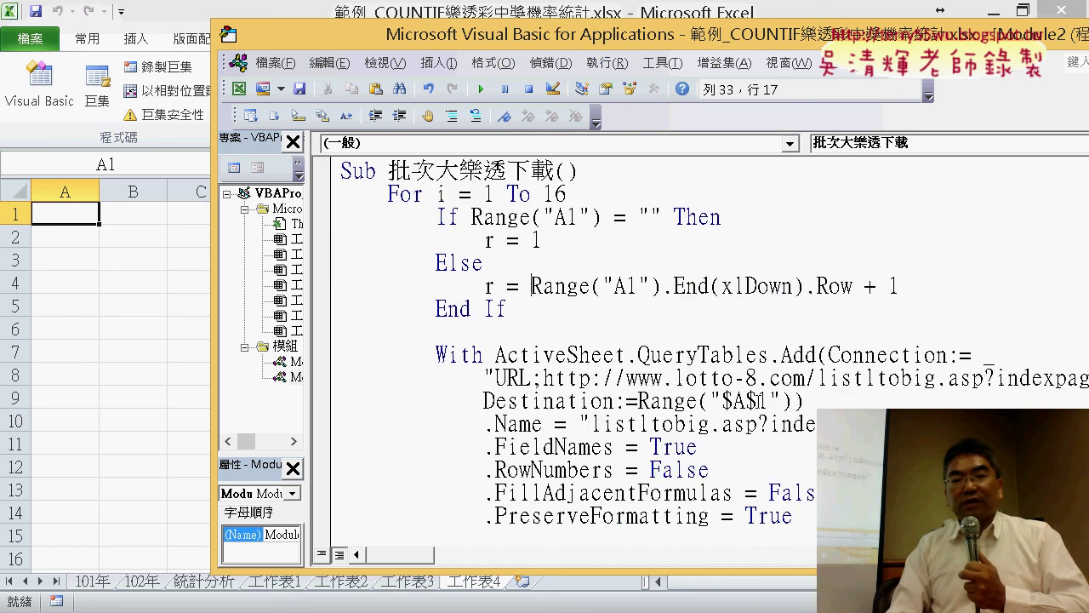
Step: Change the query destination from Range("$A$1") to Range("$A$" & r)
double_click(759, 401)
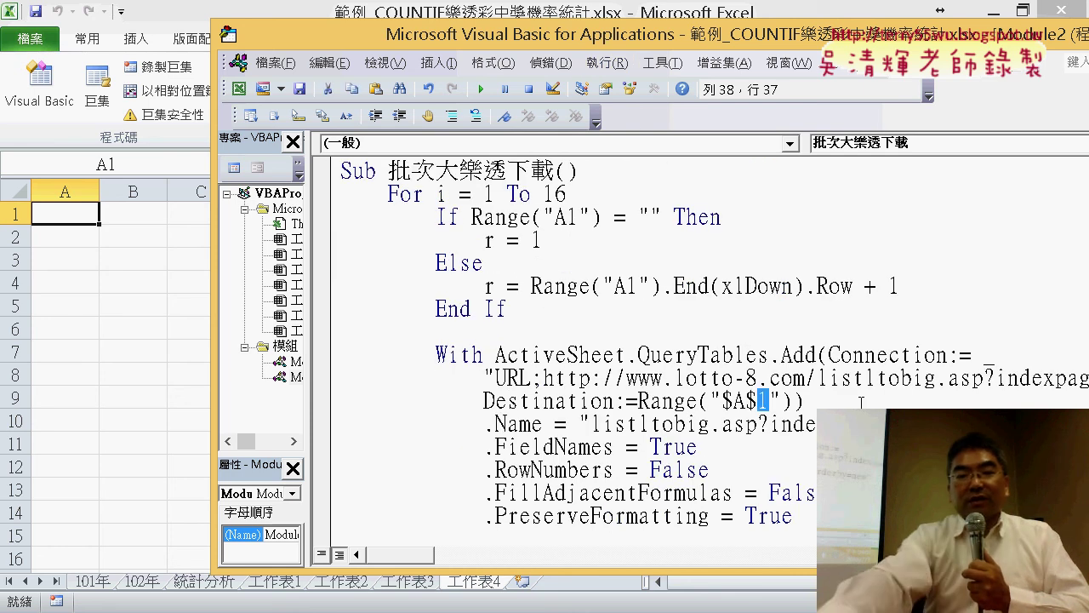
key("BackSpace")
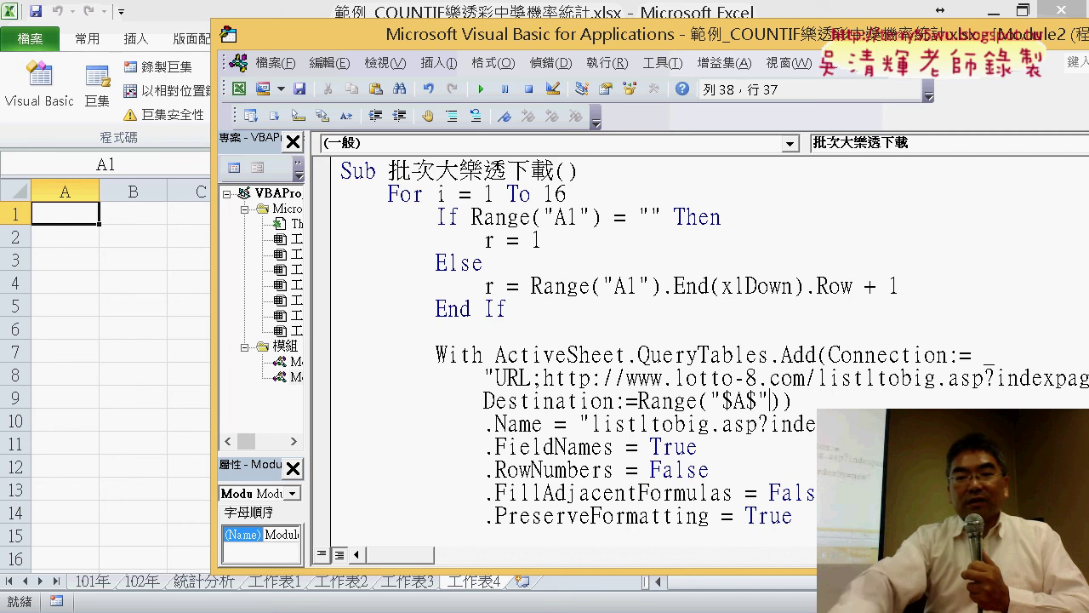
left_click(773, 400)
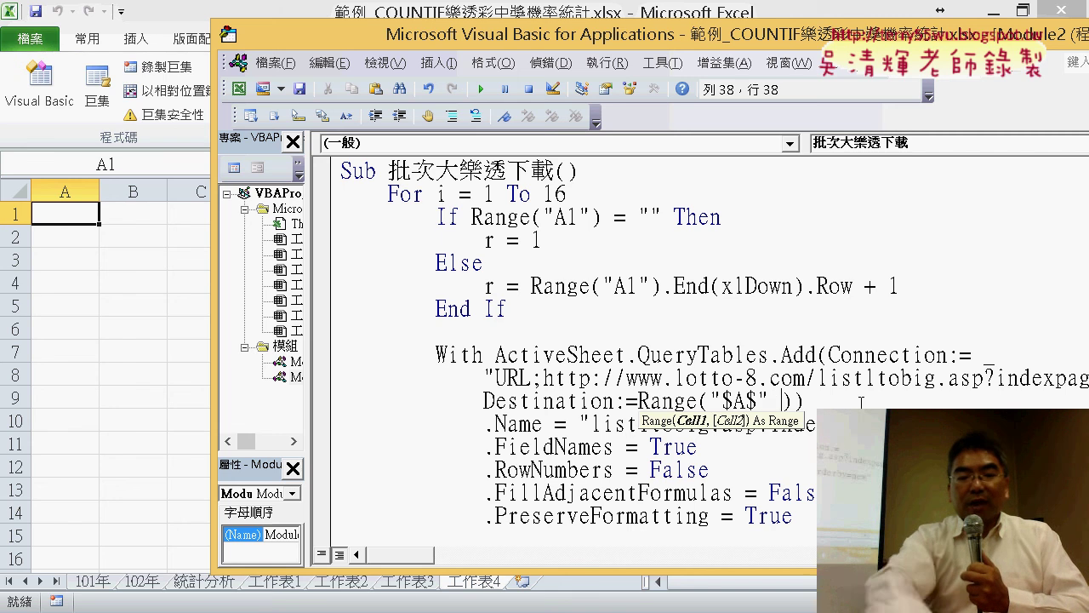
type("& ")
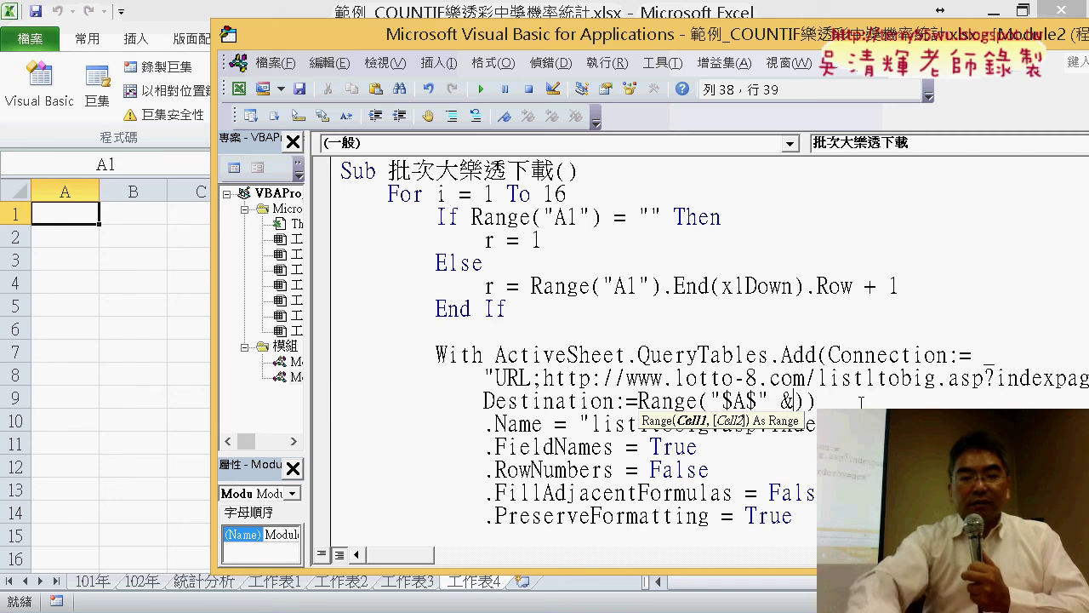
type("r")
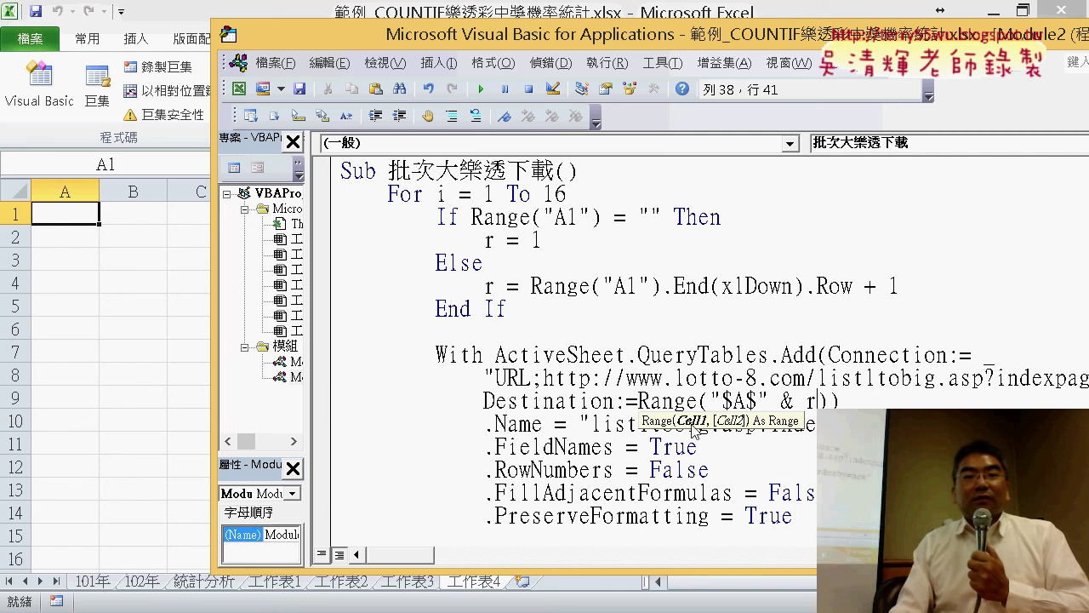
left_click(625, 314)
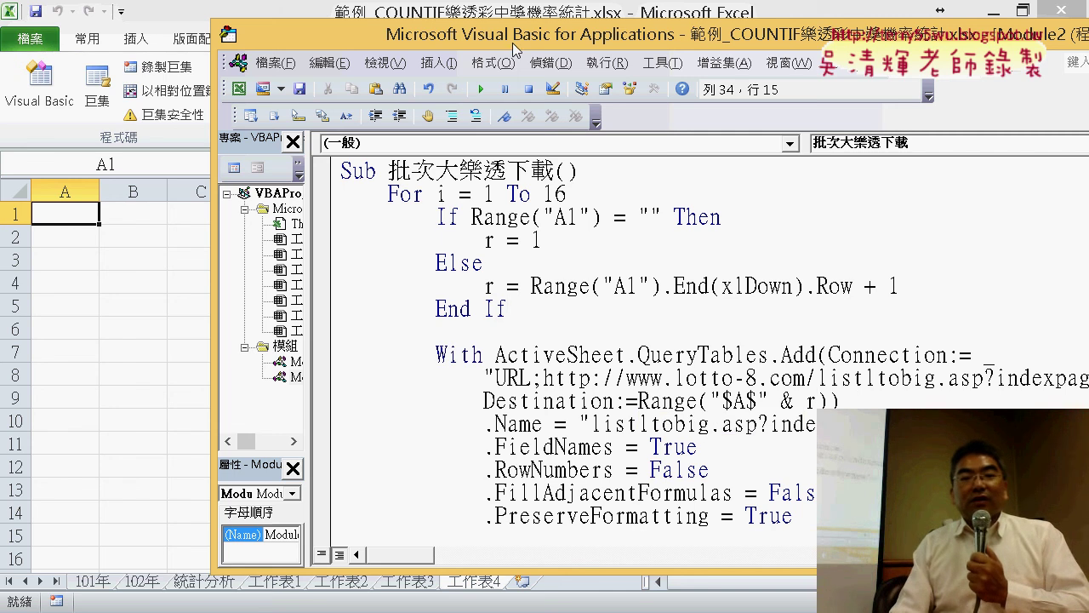
left_click_drag(512, 43, 543, 41)
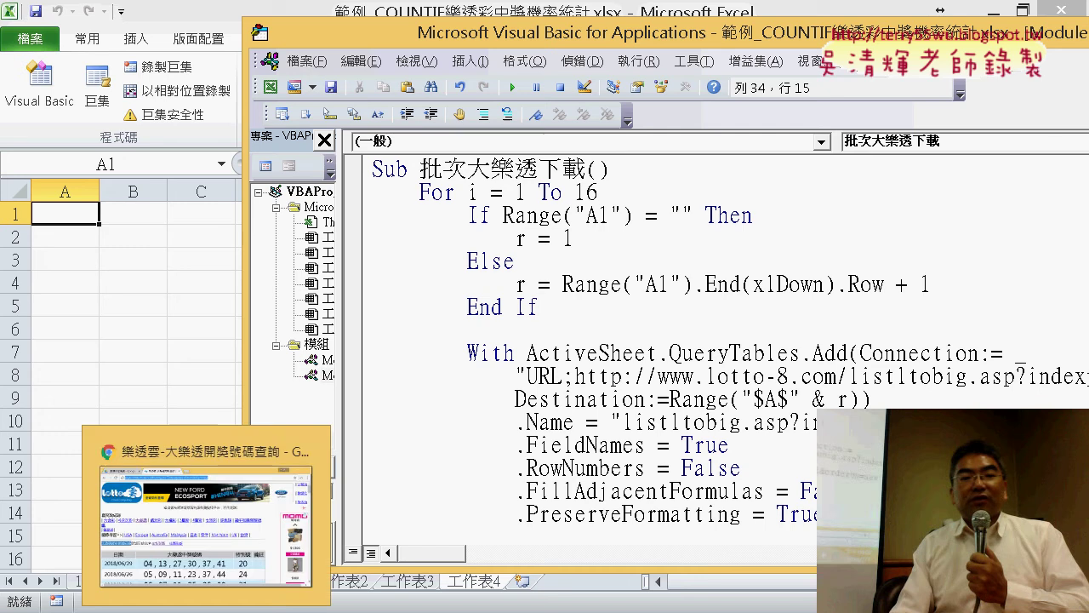
Step: Scroll the lotto-8.com results page in Chrome to confirm pages 1–16, then minimize it
left_click(205, 557)
scroll(434, 368, "down", 10)
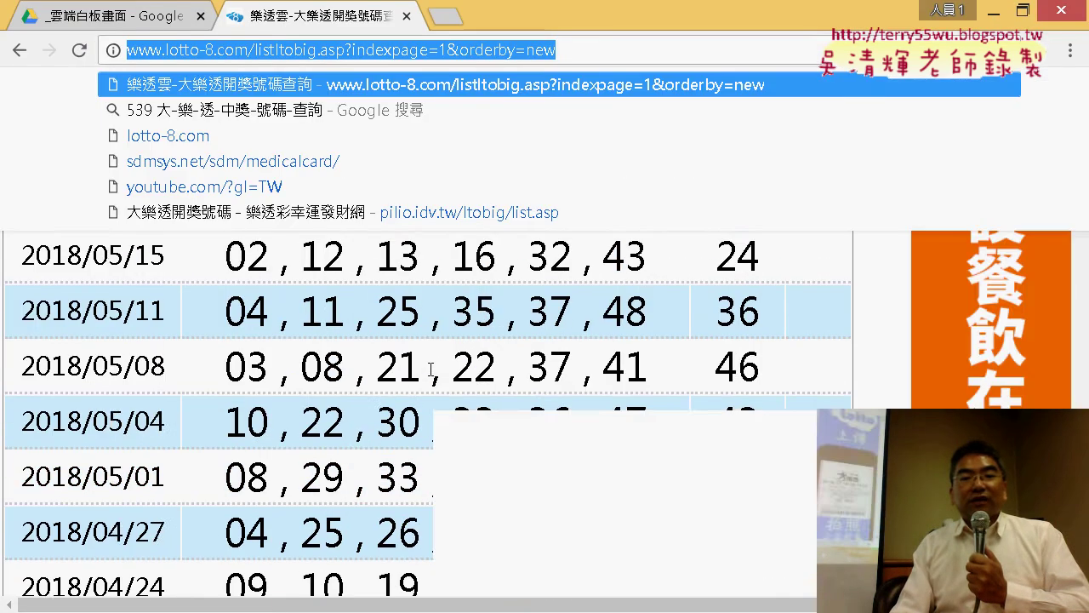
scroll(434, 369, "down", 10)
scroll(434, 369, "down", 10)
scroll(434, 368, "down", 10)
scroll(434, 368, "down", 5)
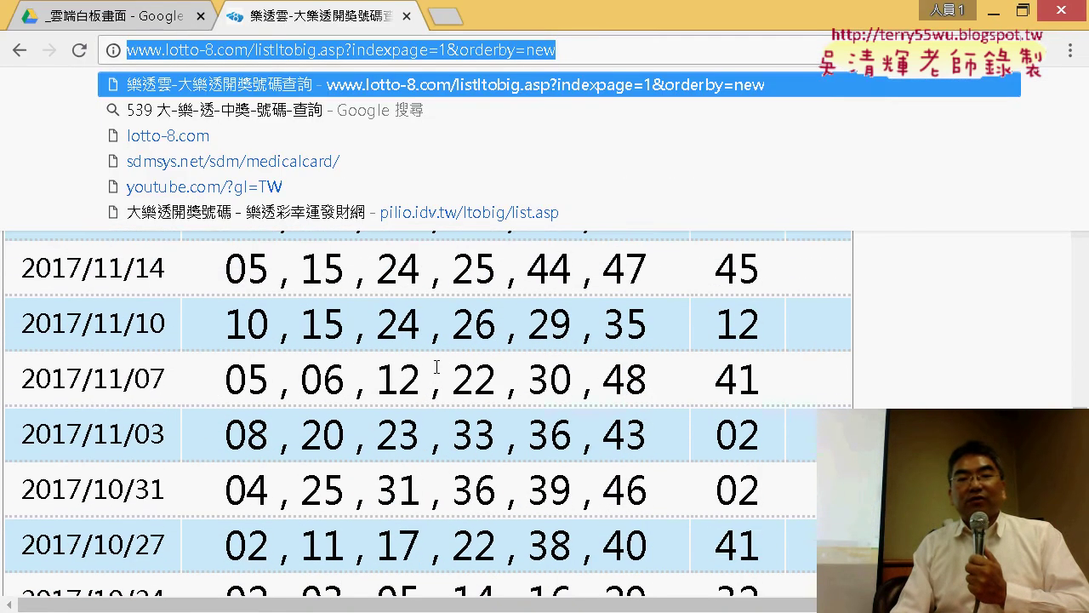
scroll(435, 368, "down", 10)
scroll(437, 366, "down", 6)
scroll(437, 366, "down", 2)
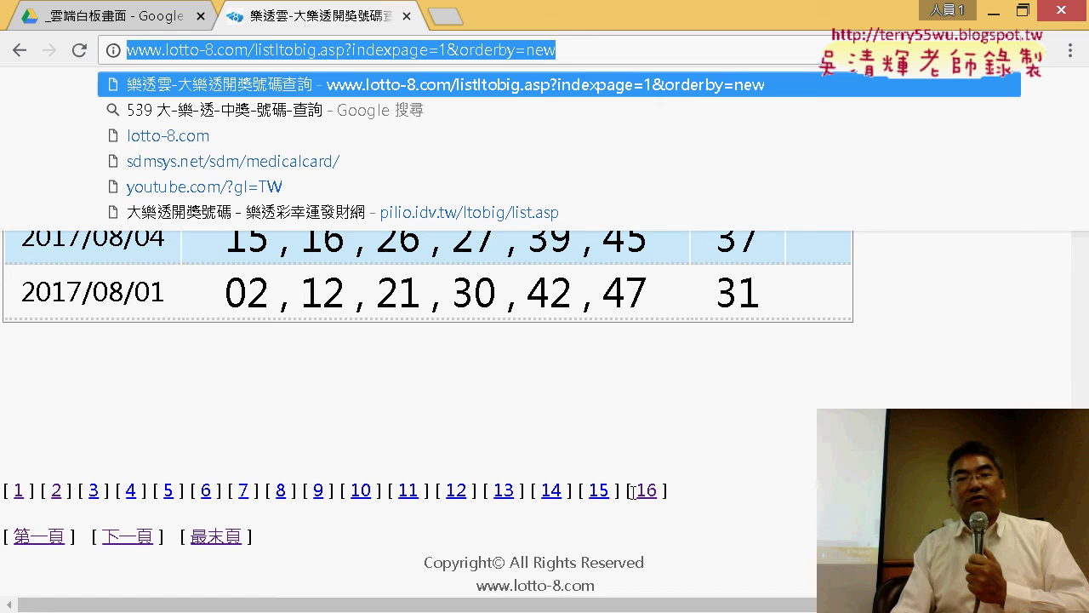
left_click(993, 11)
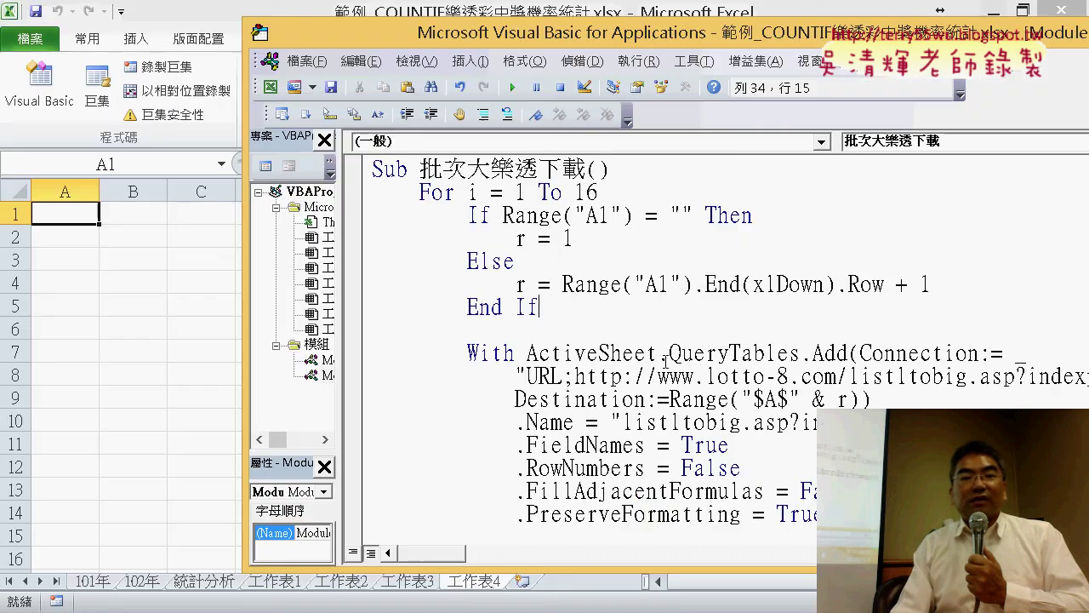
Step: Run the 批次大樂透下載 macro and scroll the worksheet through the downloaded results
left_click(512, 87)
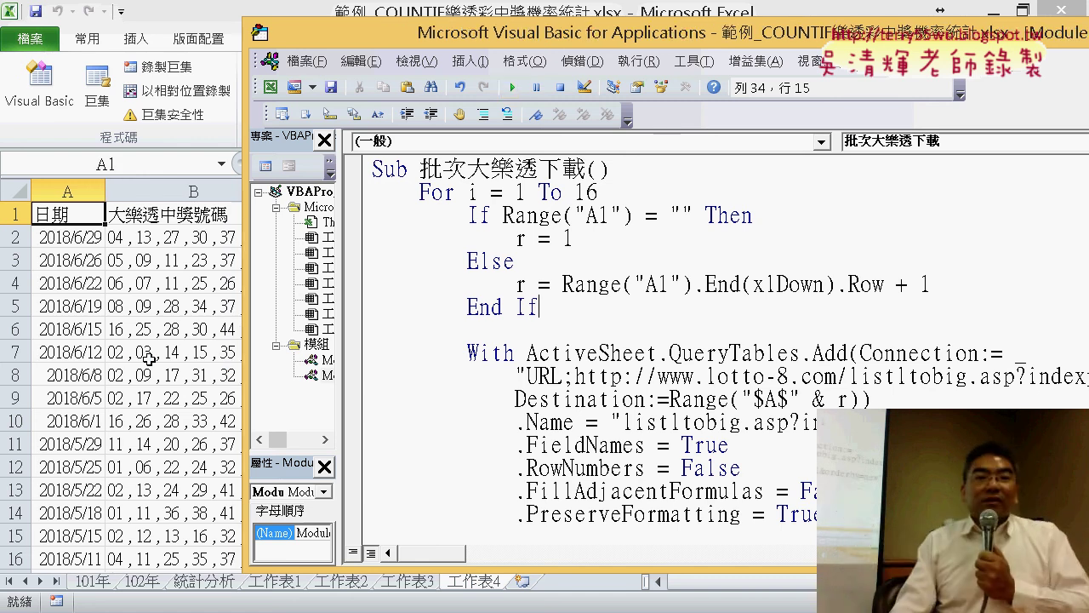
left_click(128, 349)
scroll(127, 340, "down", 4)
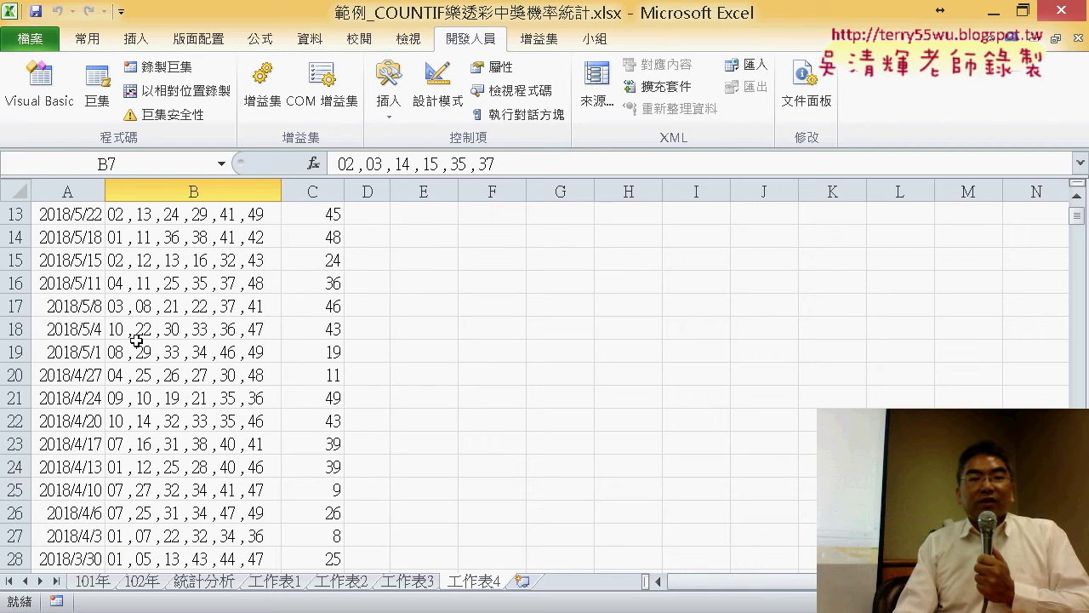
scroll(132, 340, "down", 9)
scroll(139, 340, "down", 4)
scroll(138, 341, "down", 6)
scroll(138, 340, "down", 7)
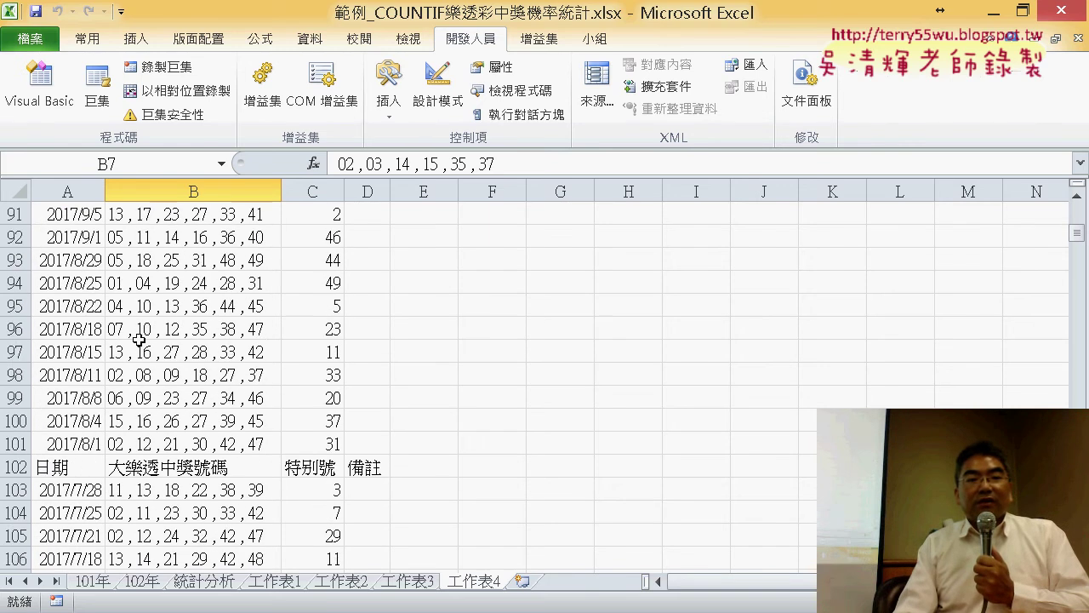
scroll(139, 341, "down", 3)
Step: Check the repeated headers at rows 102 and 203, then jump to the last row 1554
left_click(13, 261)
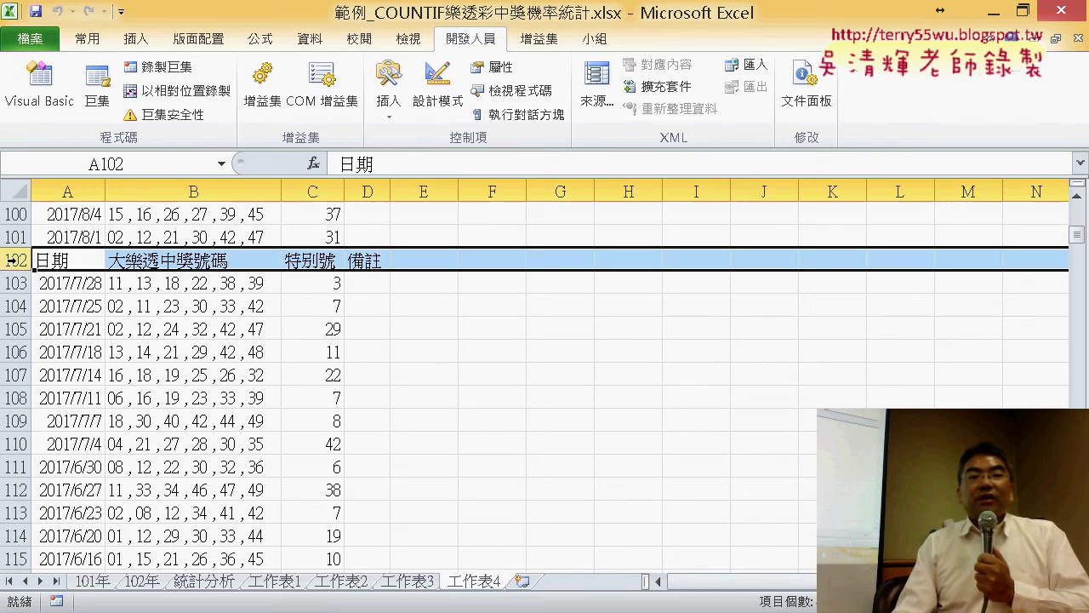
scroll(14, 260, "down", 3)
scroll(13, 260, "down", 4)
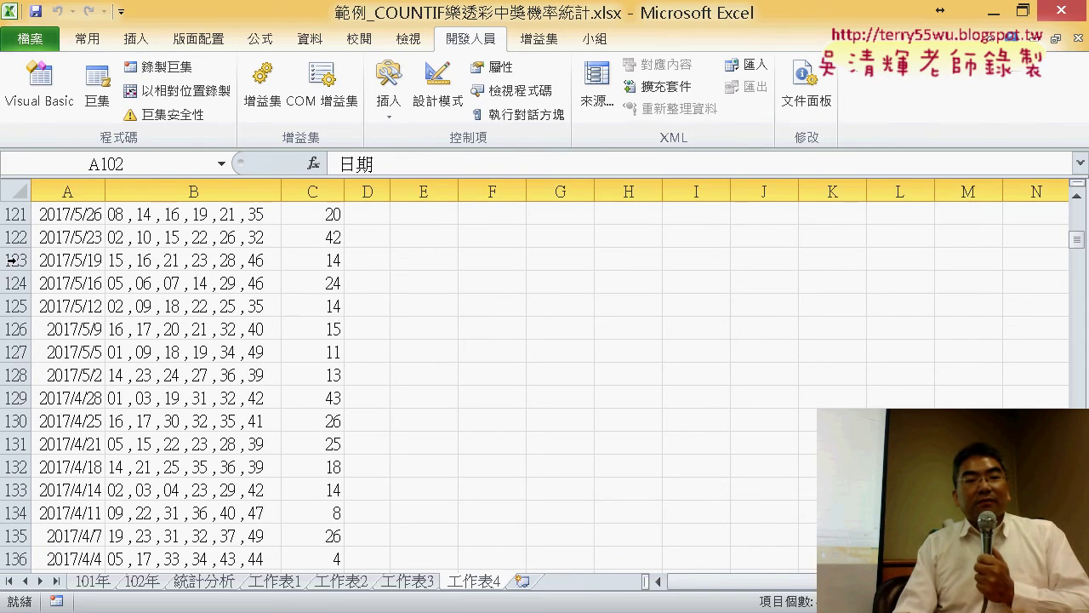
scroll(14, 261, "down", 12)
scroll(13, 261, "down", 7)
scroll(12, 261, "down", 9)
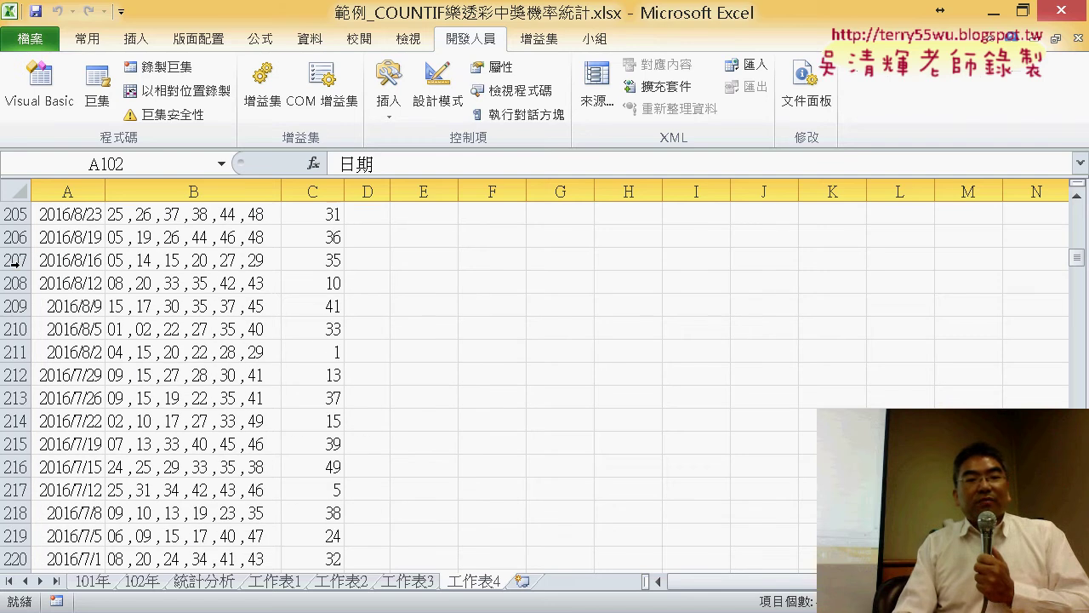
scroll(14, 263, "up", 2)
left_click(45, 304)
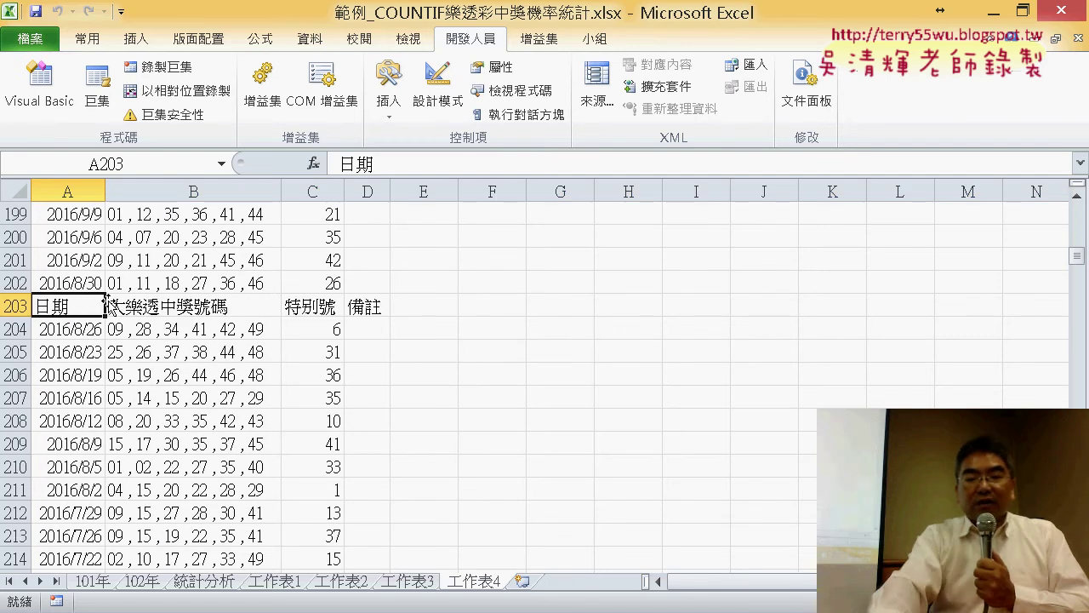
key("ctrl+Down")
scroll(141, 310, "down", 2)
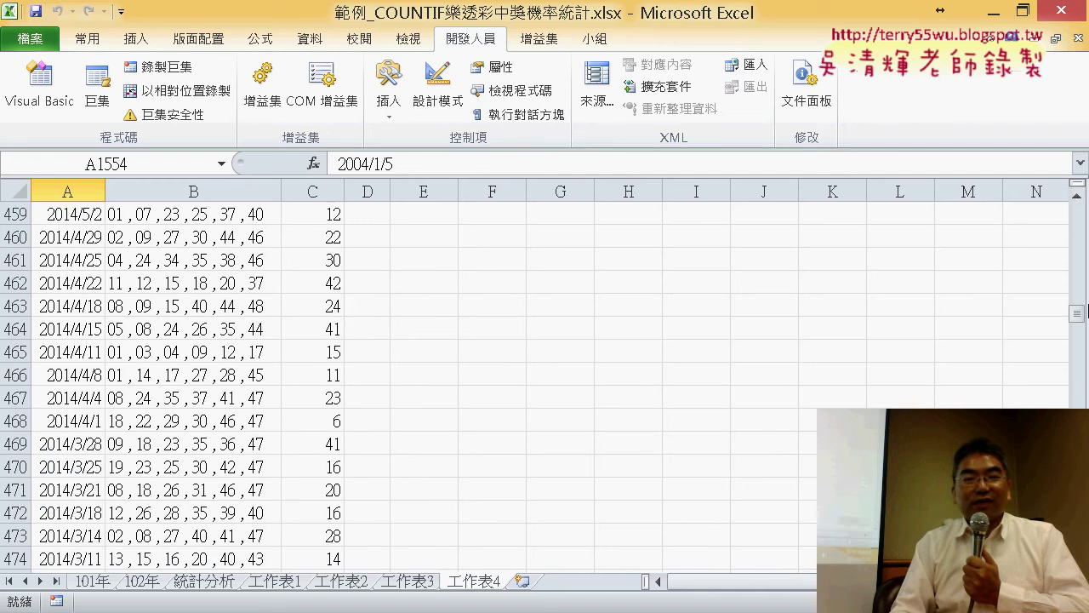
left_click_drag(1077, 545, 1078, 215)
scroll(647, 340, "down", 6)
scroll(615, 358, "down", 5)
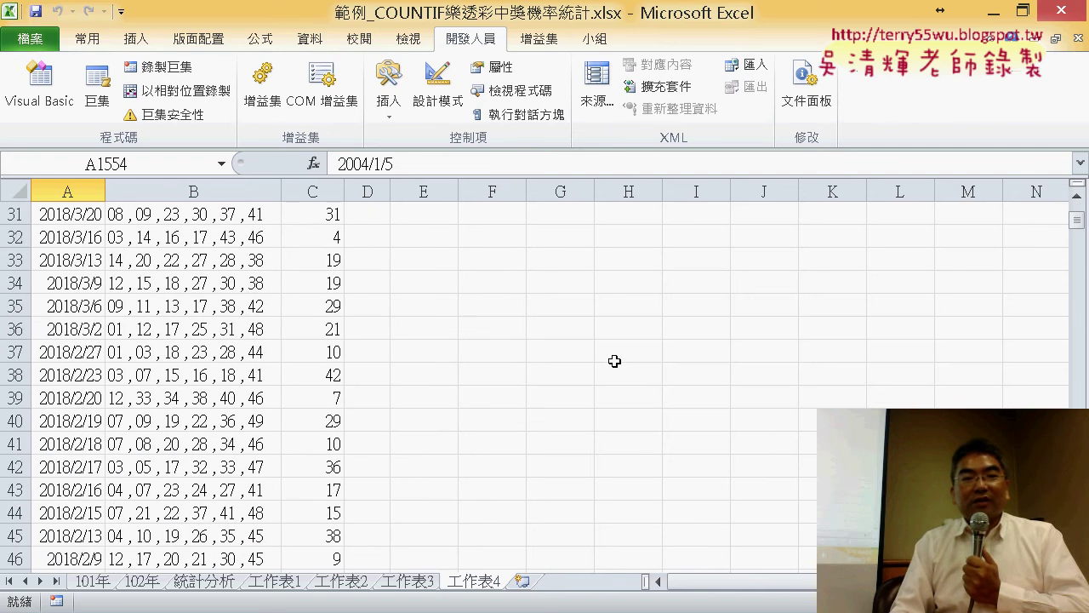
scroll(614, 358, "down", 5)
scroll(614, 358, "down", 1)
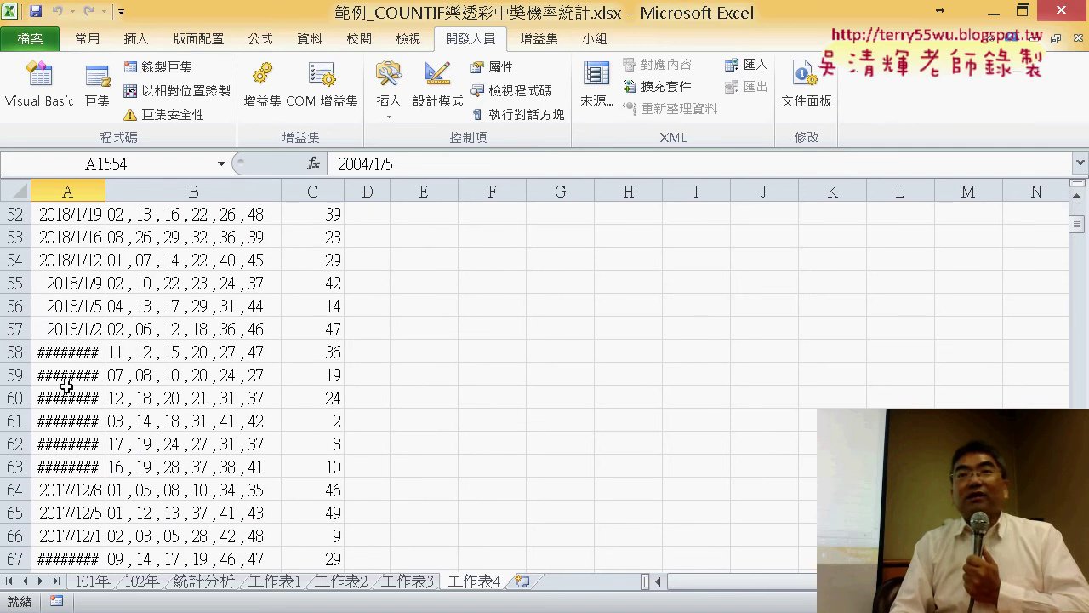
scroll(171, 374, "down", 1)
scroll(172, 376, "down", 3)
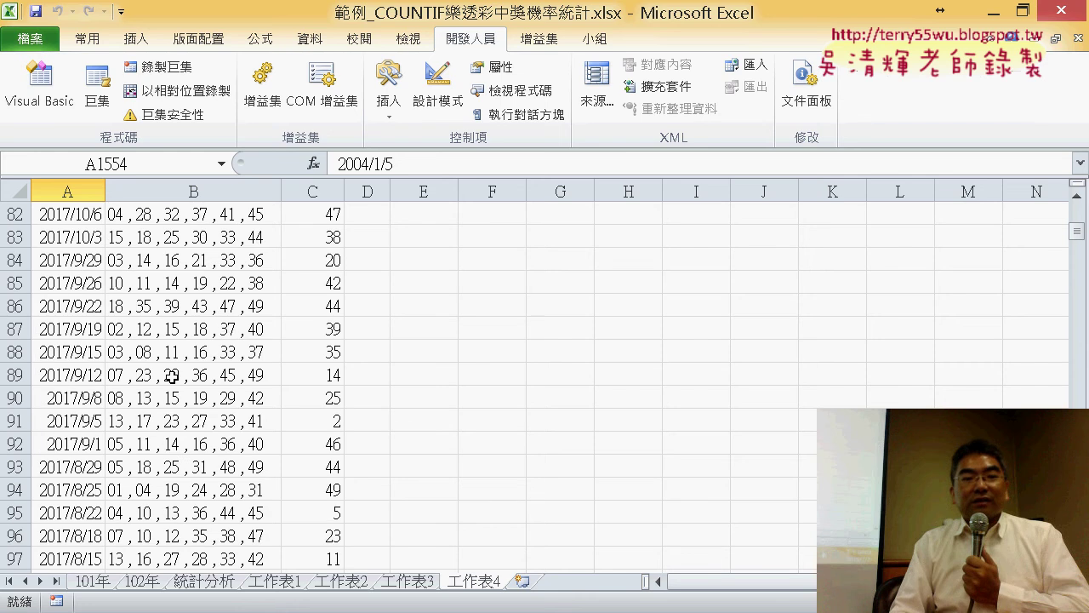
scroll(153, 364, "down", 6)
left_click(21, 260)
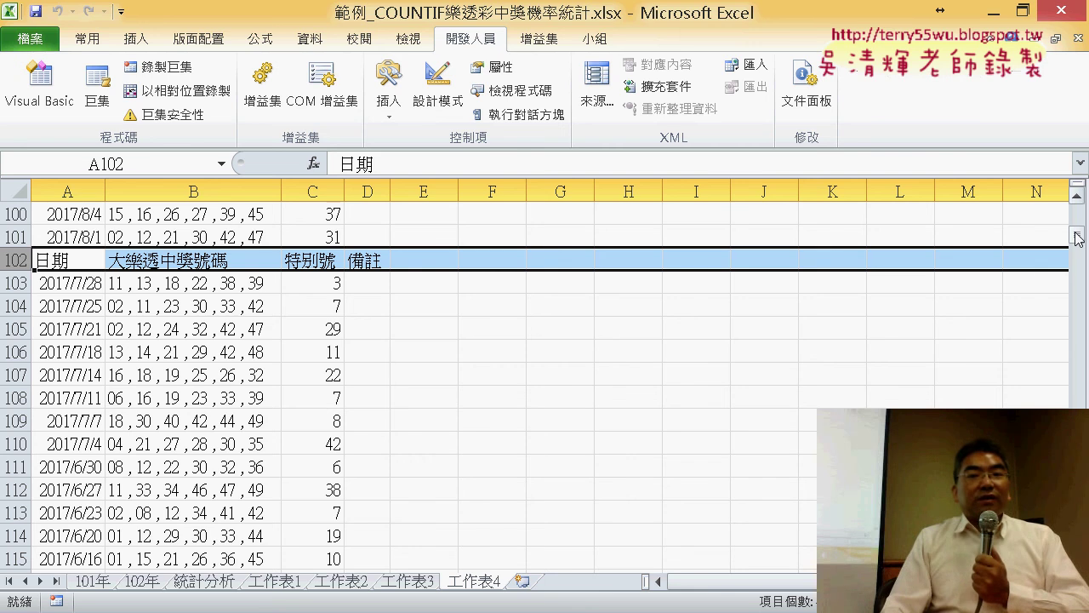
left_click_drag(1076, 235, 1076, 212)
left_click(16, 239)
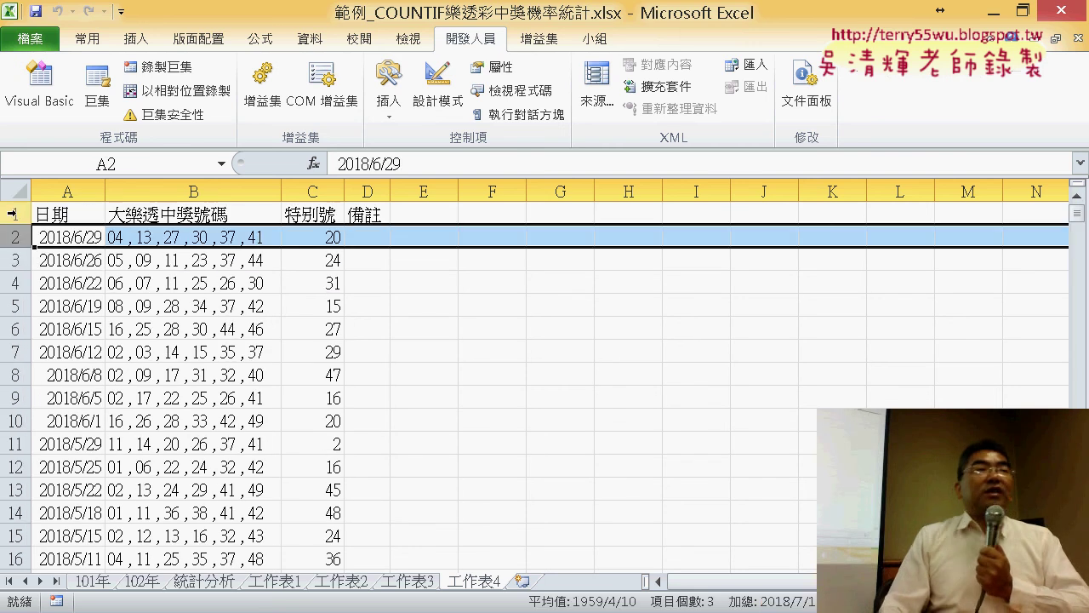
left_click(12, 214)
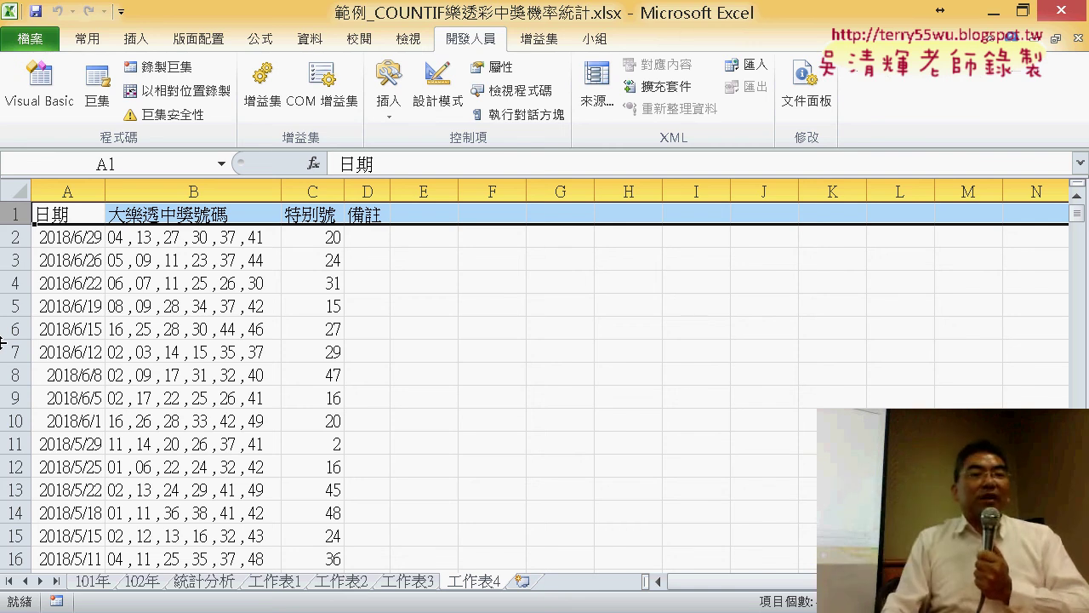
scroll(208, 486, "down", 5)
scroll(208, 457, "down", 13)
scroll(207, 457, "down", 4)
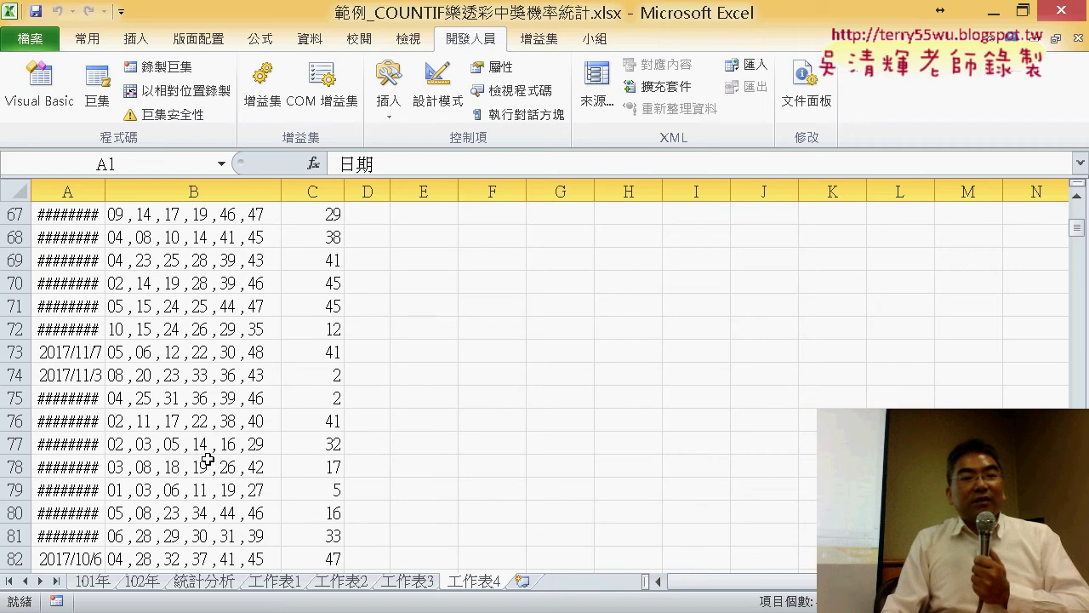
scroll(208, 455, "down", 6)
scroll(208, 456, "down", 6)
scroll(208, 455, "down", 8)
scroll(208, 456, "down", 4)
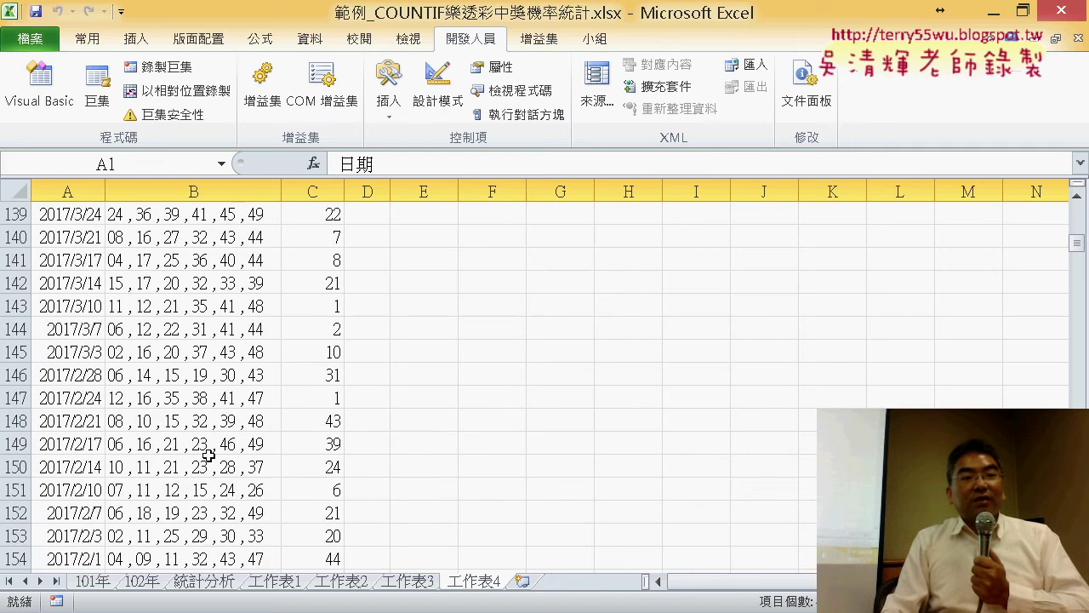
scroll(208, 455, "down", 9)
scroll(208, 456, "down", 4)
scroll(207, 455, "down", 9)
scroll(208, 456, "up", 2)
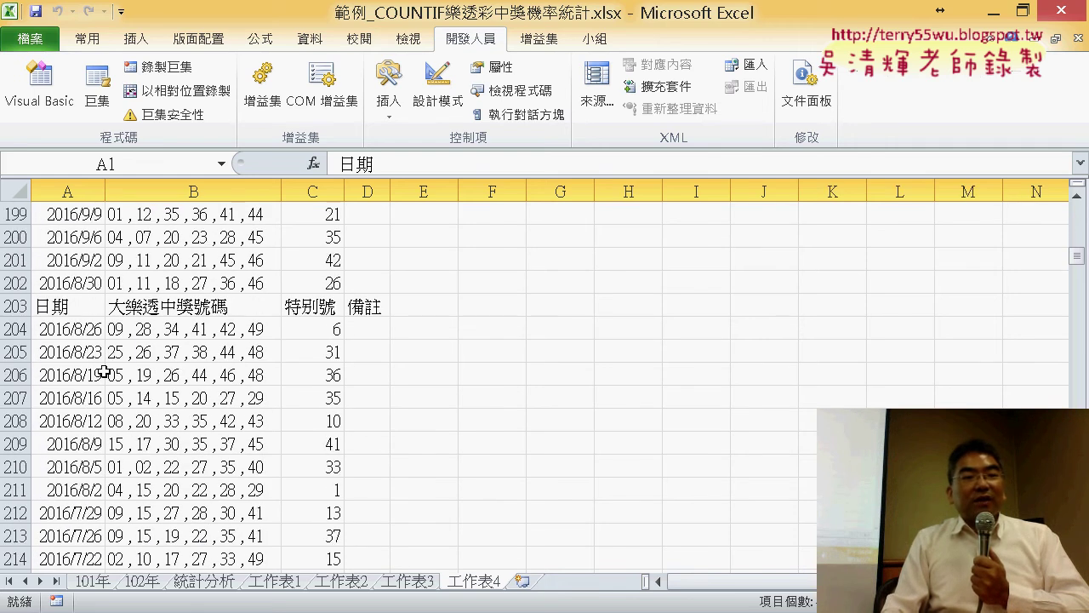
left_click(57, 307)
left_click(10, 307)
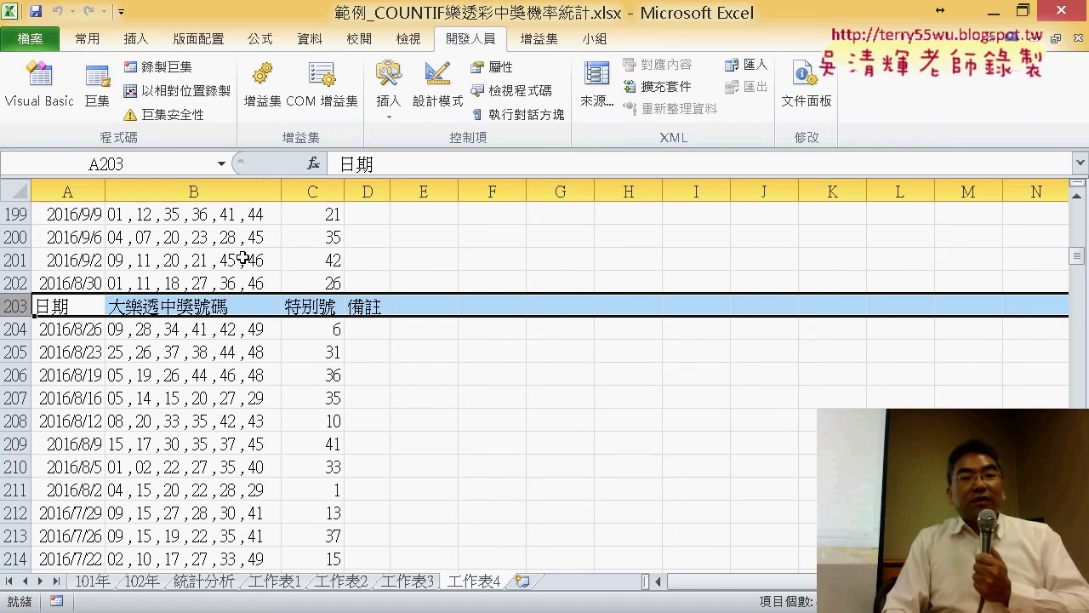
scroll(243, 258, "up", 11)
scroll(244, 258, "up", 10)
scroll(243, 258, "up", 15)
scroll(243, 258, "up", 13)
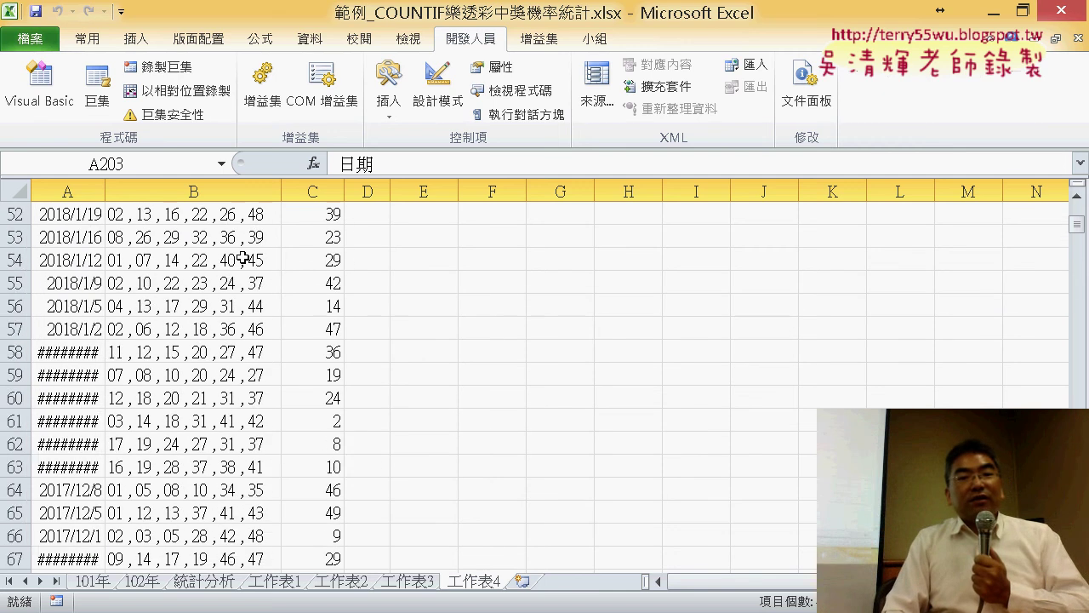
scroll(243, 258, "up", 12)
scroll(244, 258, "up", 5)
left_click(146, 238)
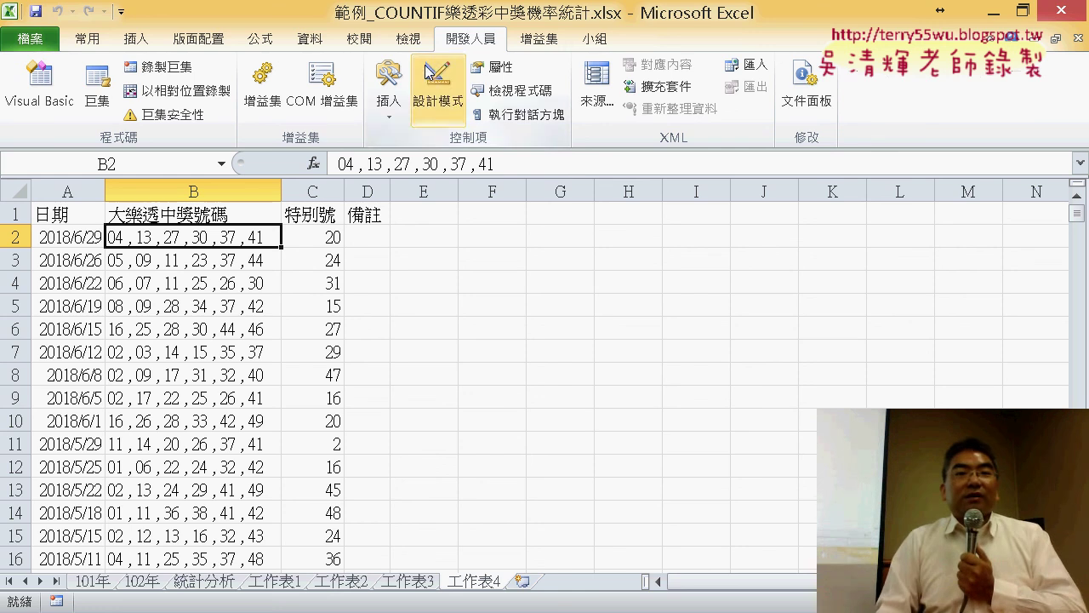
Step: Replace 備註 in D1 with 1 and fill the series 1–6 across to I1
left_click(308, 42)
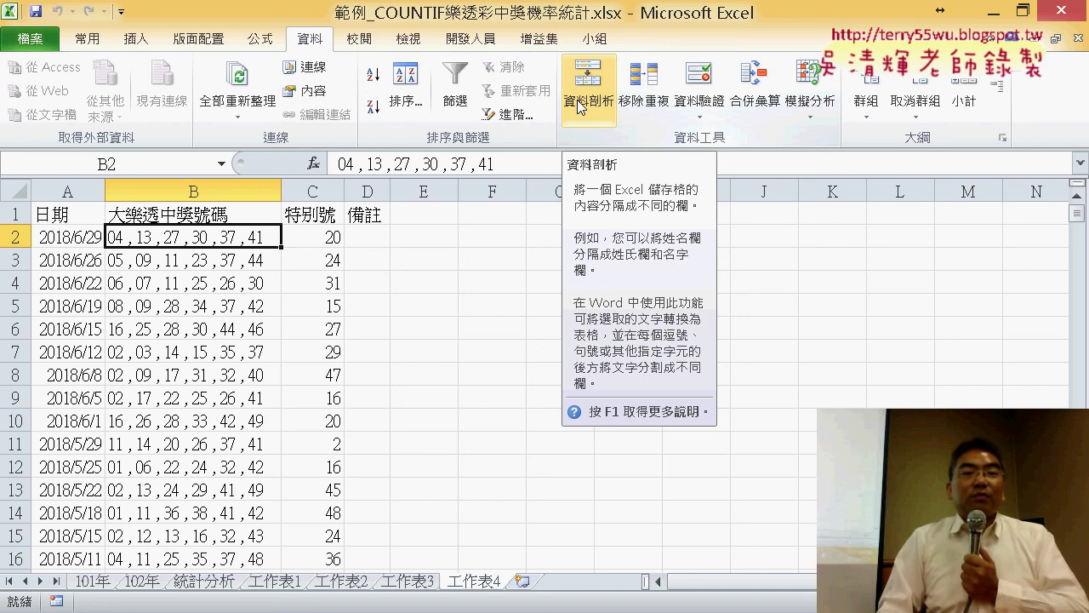
left_click(371, 216)
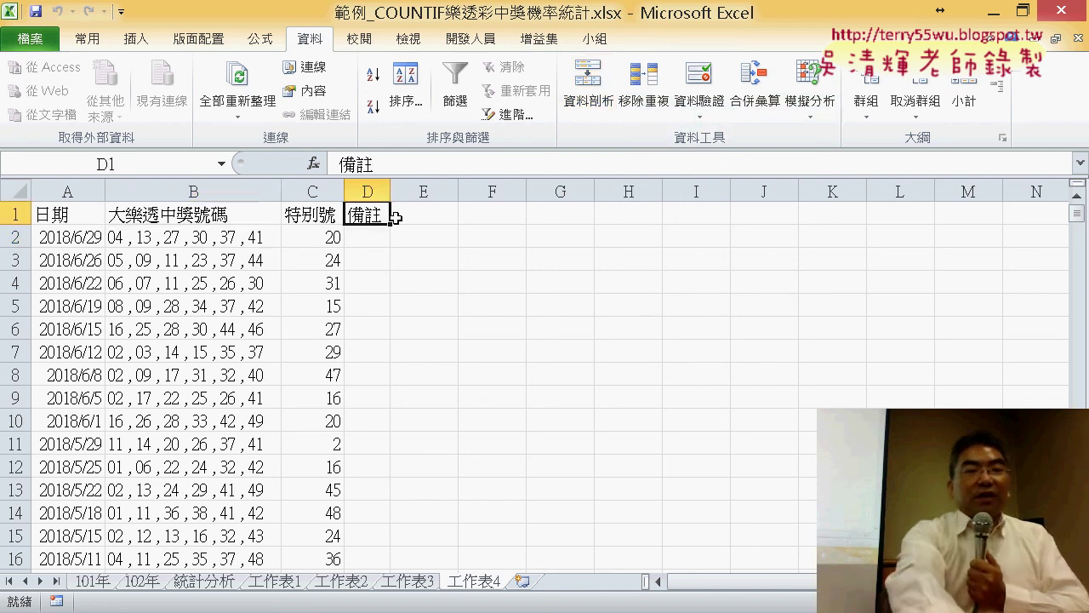
type("1")
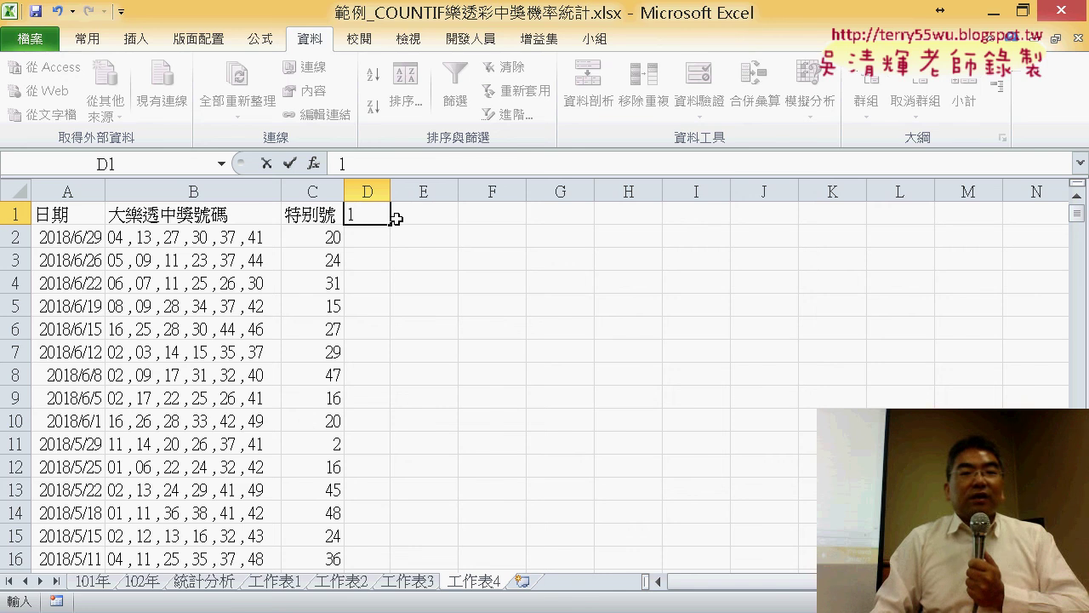
left_click_drag(391, 223, 705, 227)
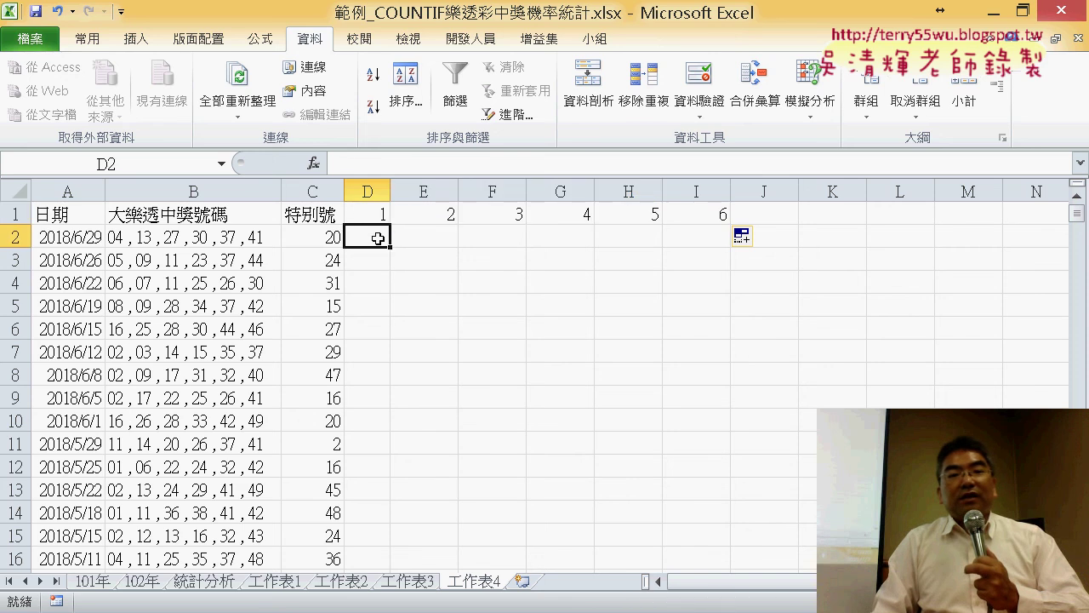
Step: Select D2:I2, the D1:I1 headings, then cell B2 with the first winning numbers
left_click_drag(361, 238, 692, 236)
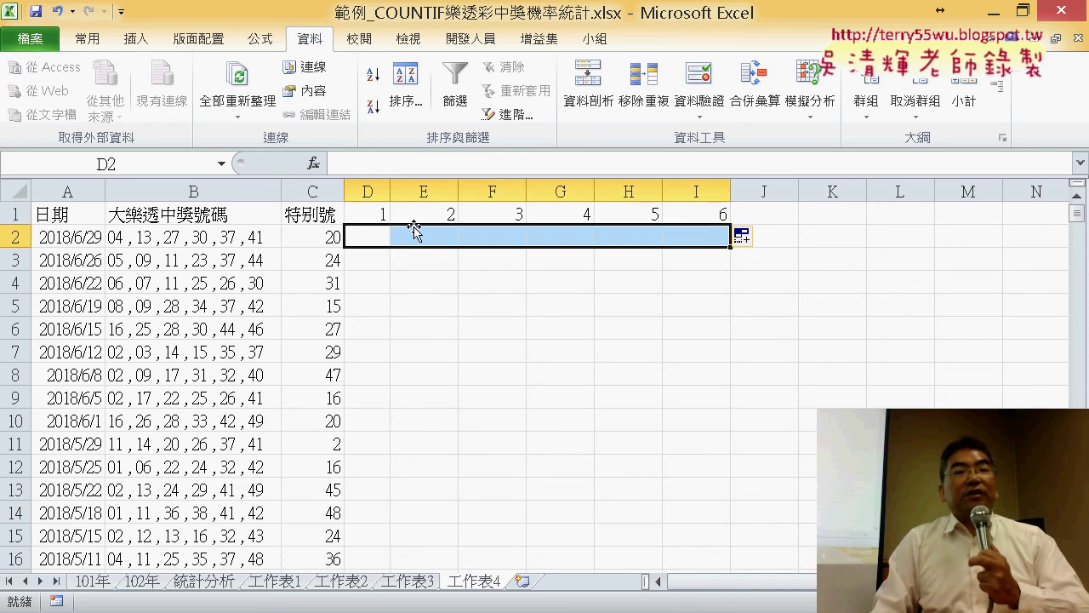
left_click_drag(373, 214, 699, 213)
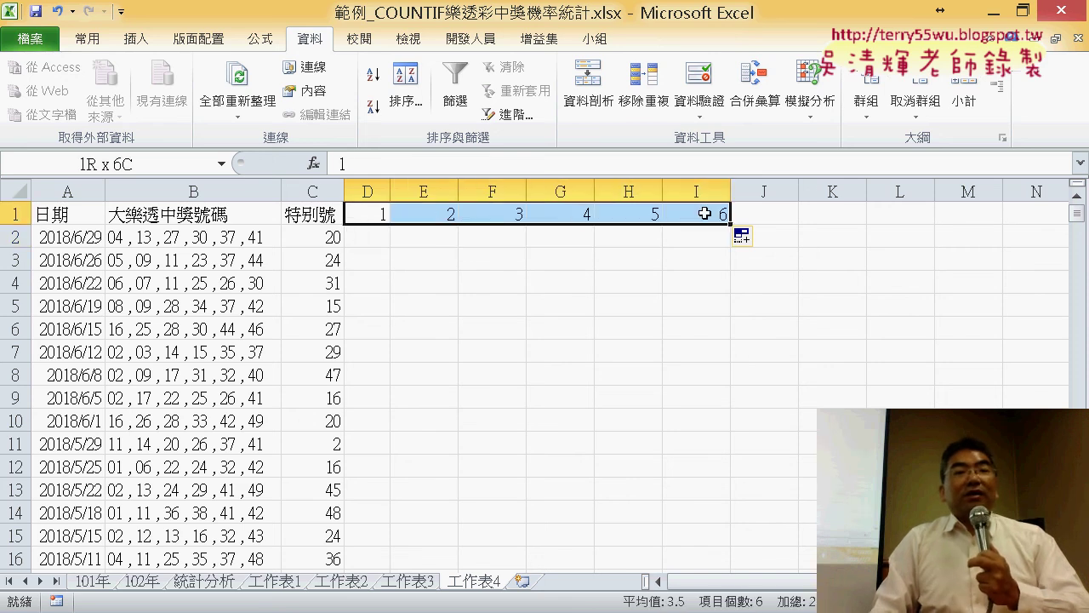
left_click(361, 215)
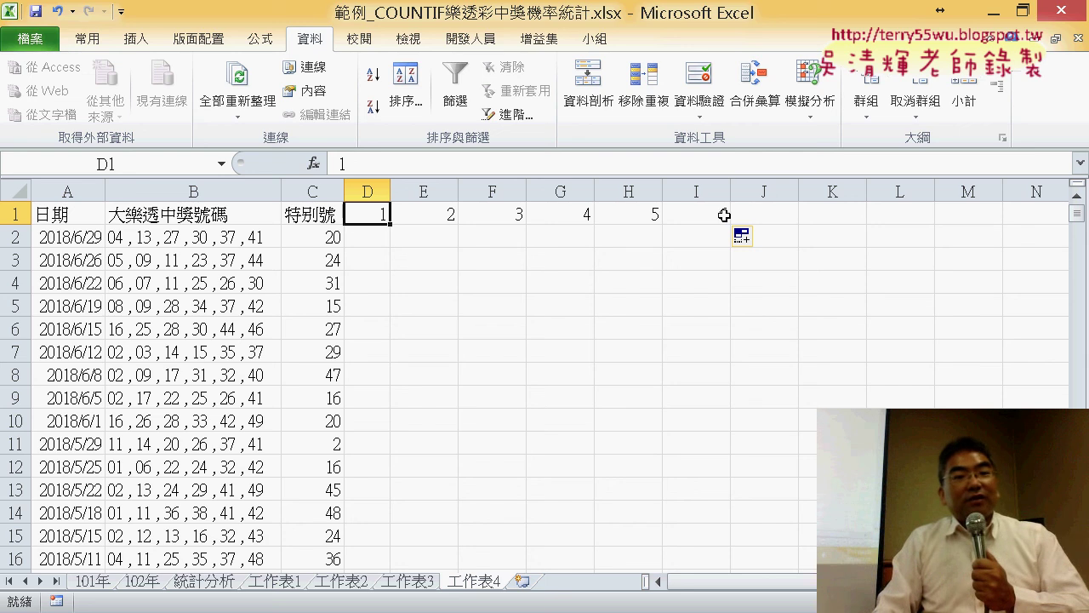
left_click(187, 239)
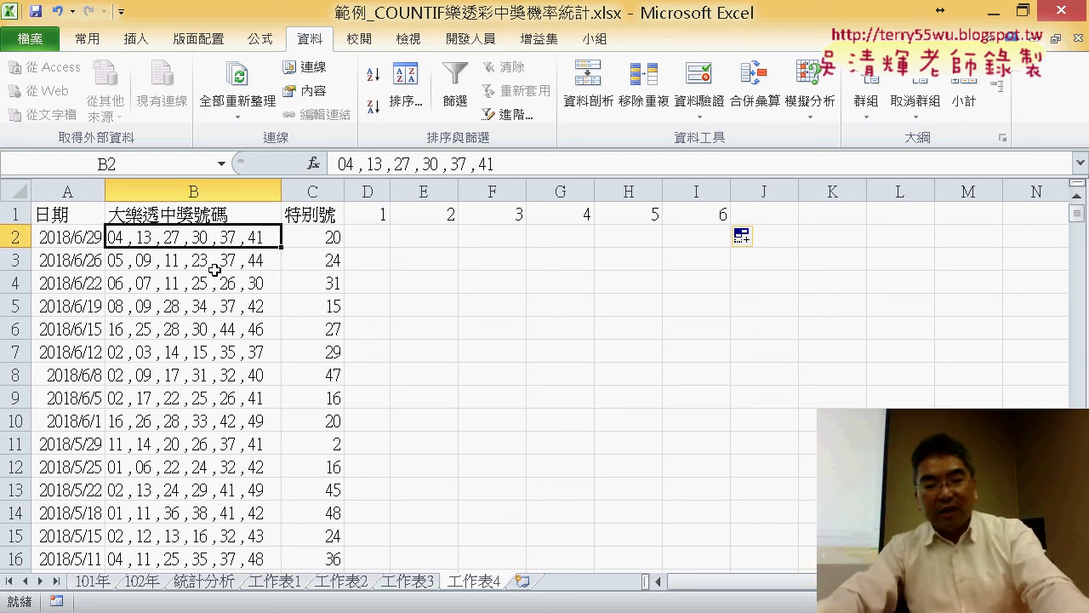
Step: Select the winning numbers B2:B1554 and set Text to Columns to split at commas
key("ctrl+shift+Down")
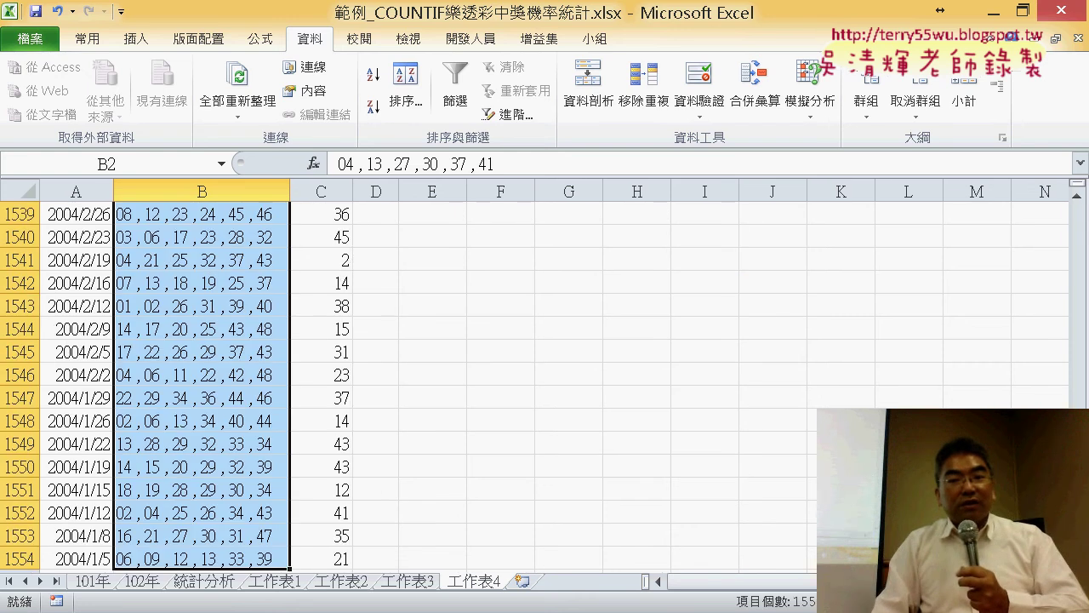
scroll(545, 375, "up", 15)
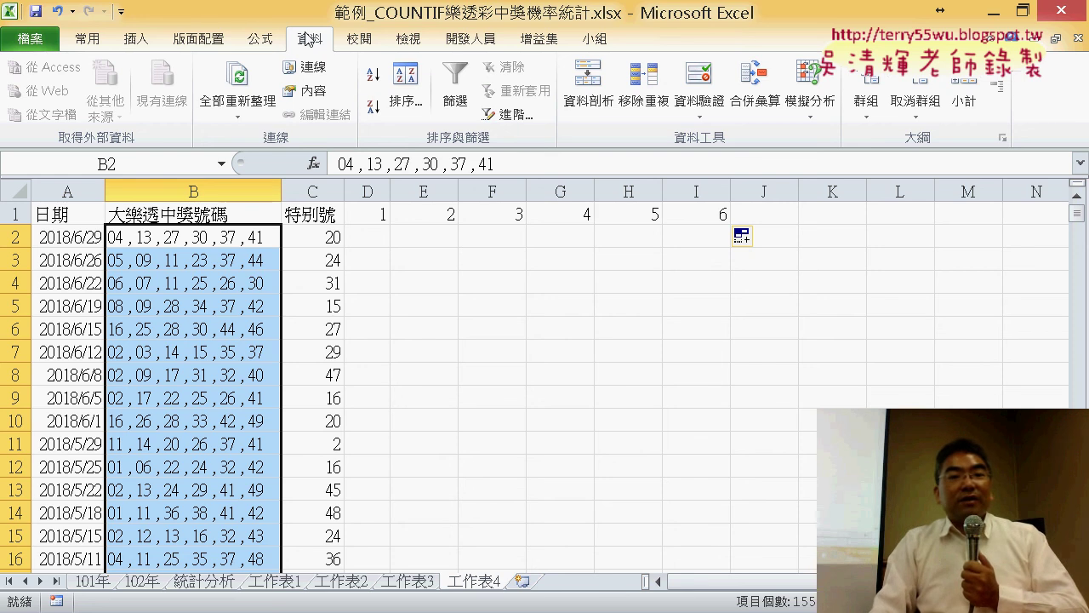
left_click(590, 96)
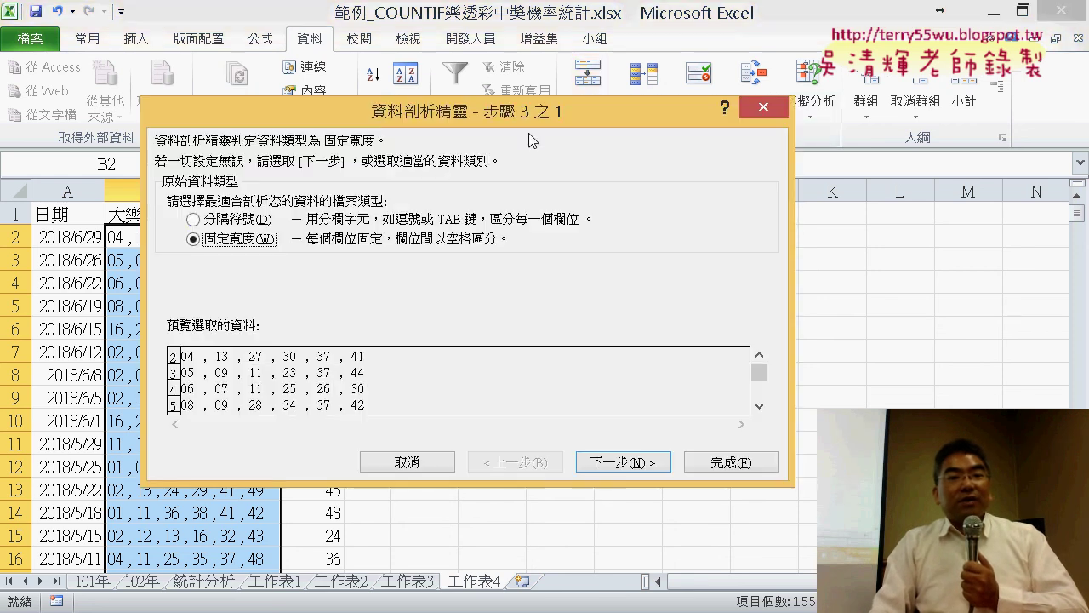
left_click(247, 219)
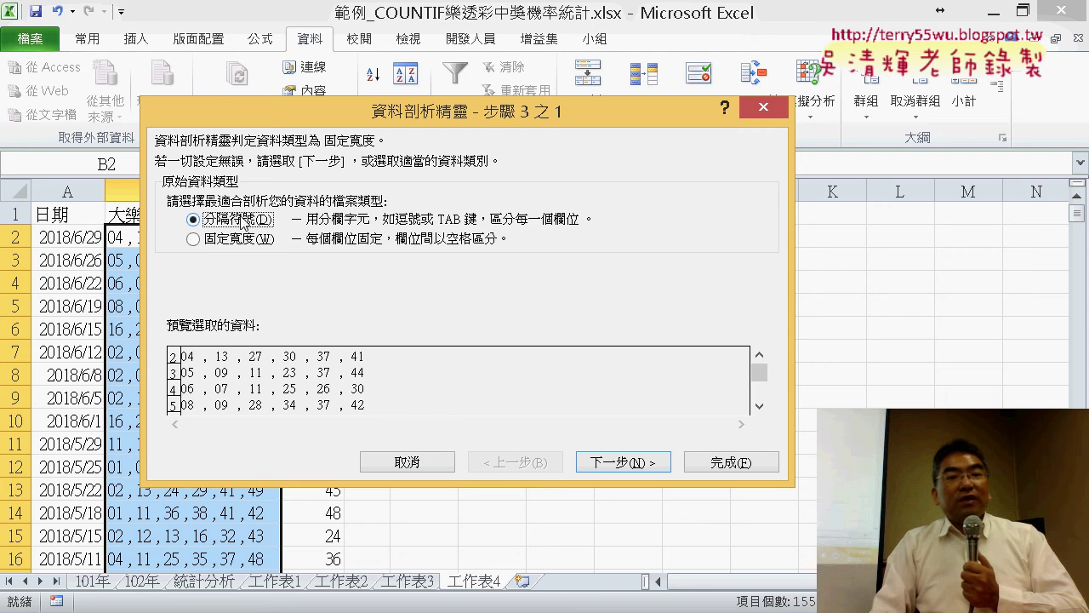
left_click(624, 464)
left_click(191, 228)
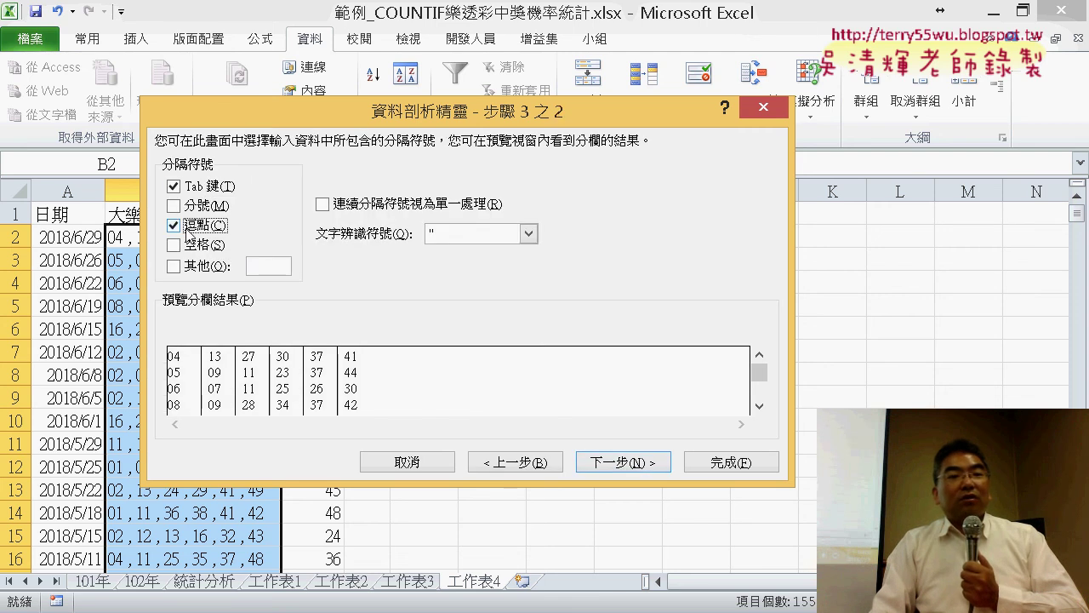
Step: Send the split numbers to destination $D$2 and finish, replacing the existing cells
left_click(624, 461)
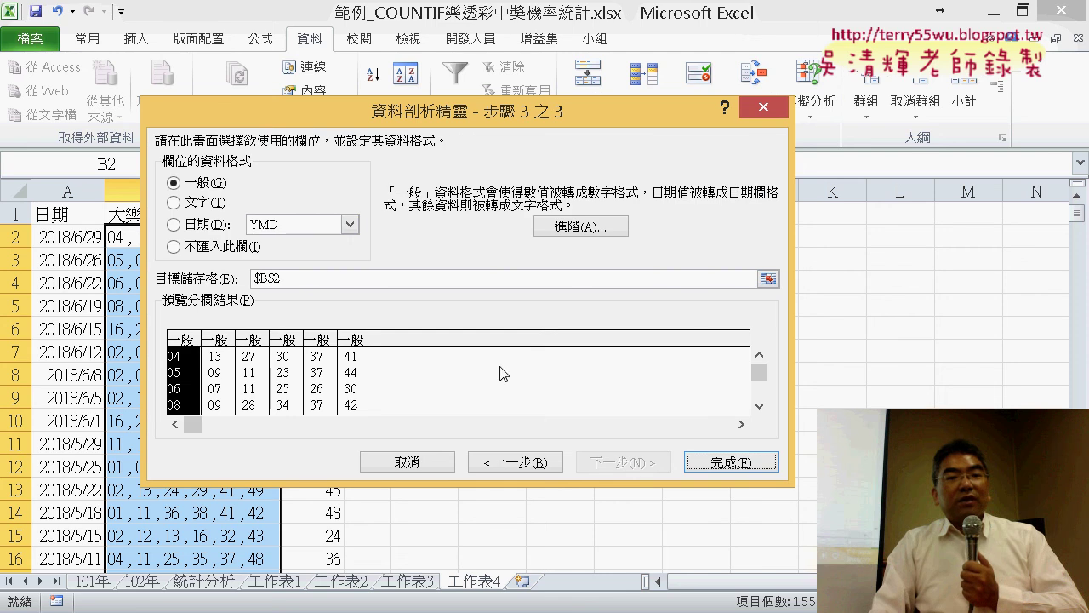
left_click(314, 278)
left_click_drag(329, 120, 681, 125)
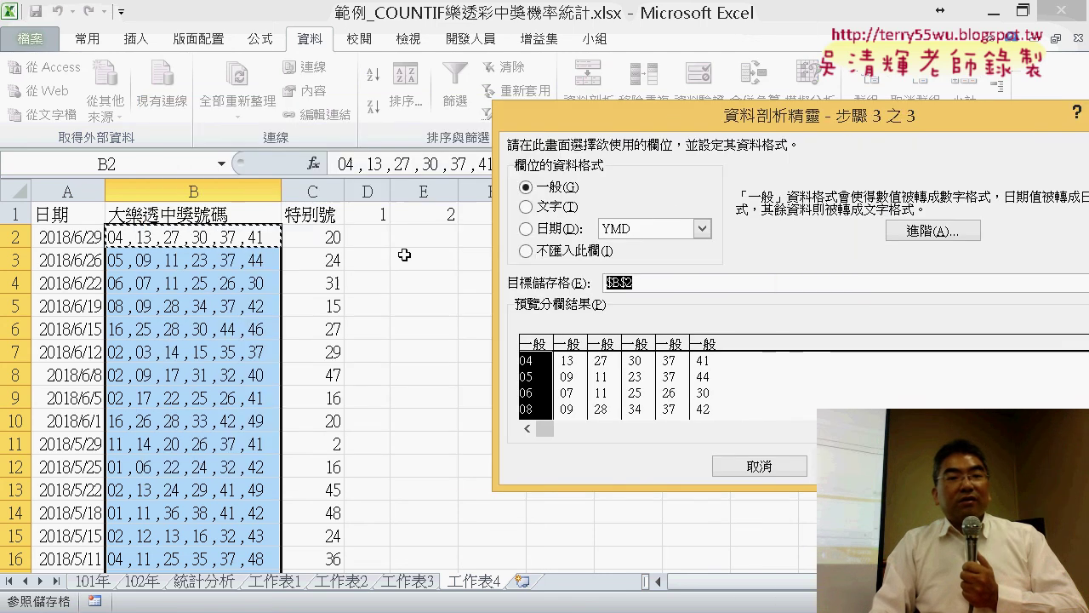
left_click(372, 234)
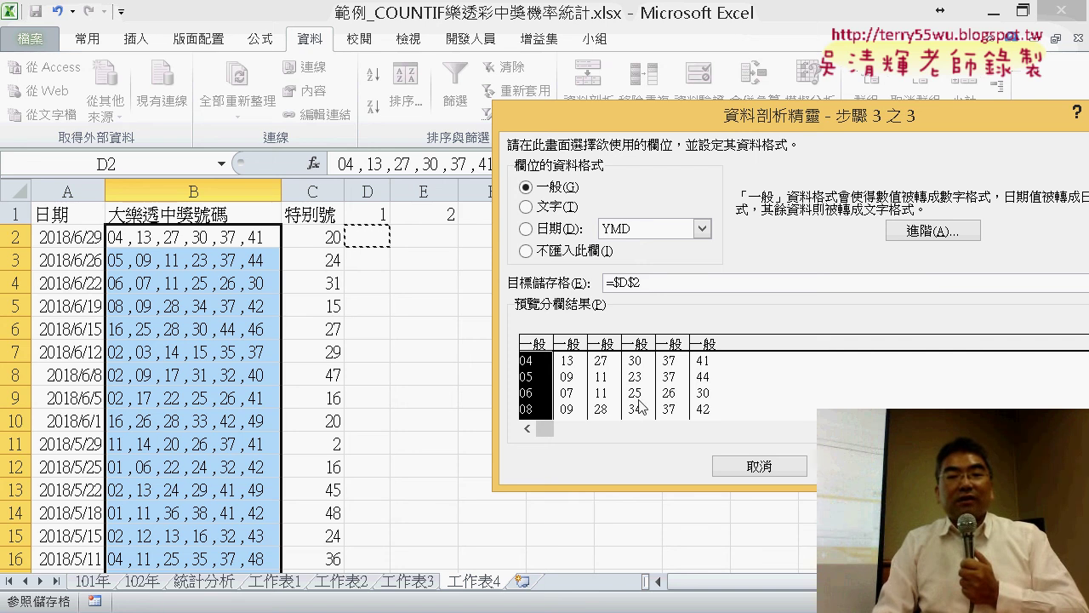
key("Return")
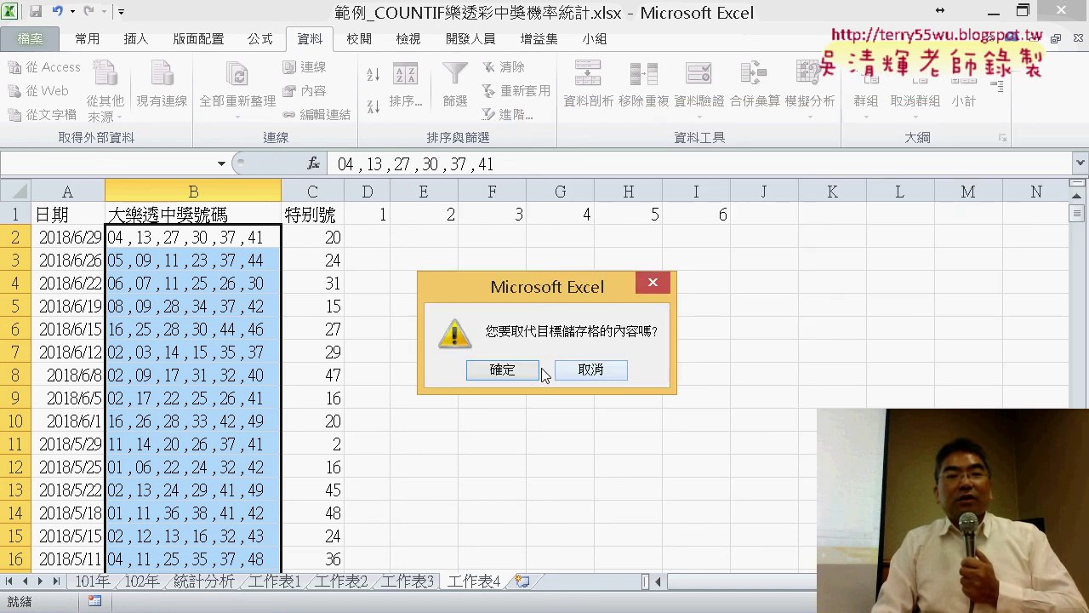
left_click(527, 370)
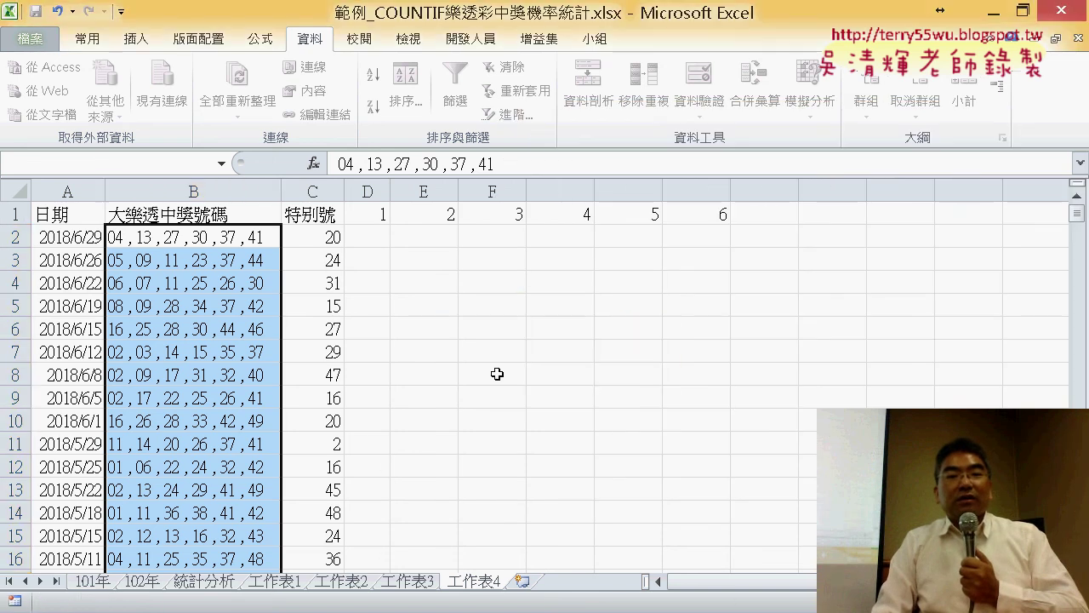
Step: Delete the combined numbers column B, then select the results columns A through H
left_click(195, 191)
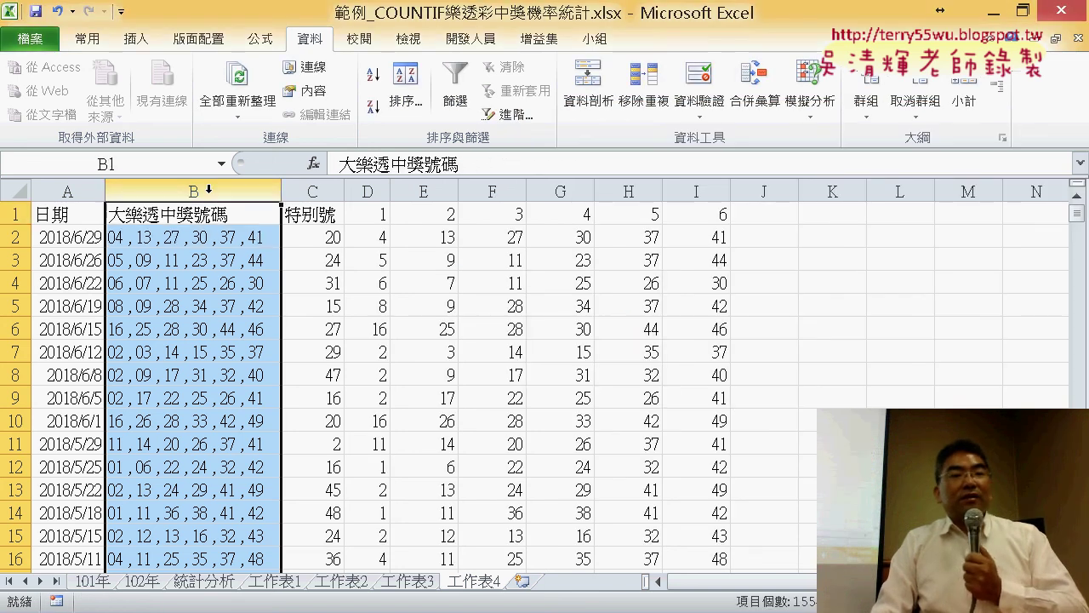
right_click(219, 315)
left_click(301, 477)
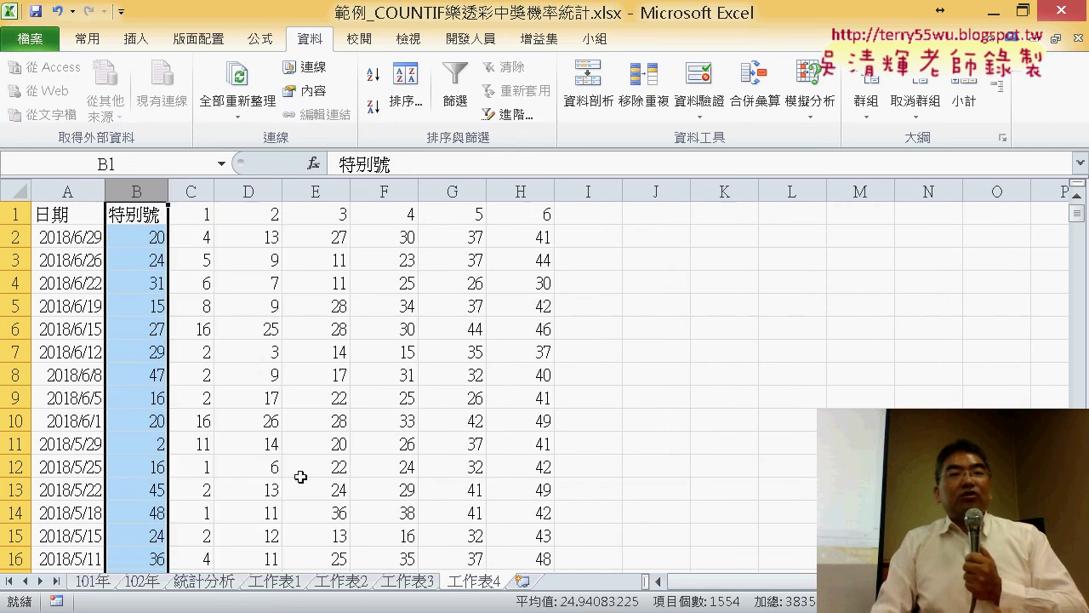
left_click_drag(85, 191, 515, 190)
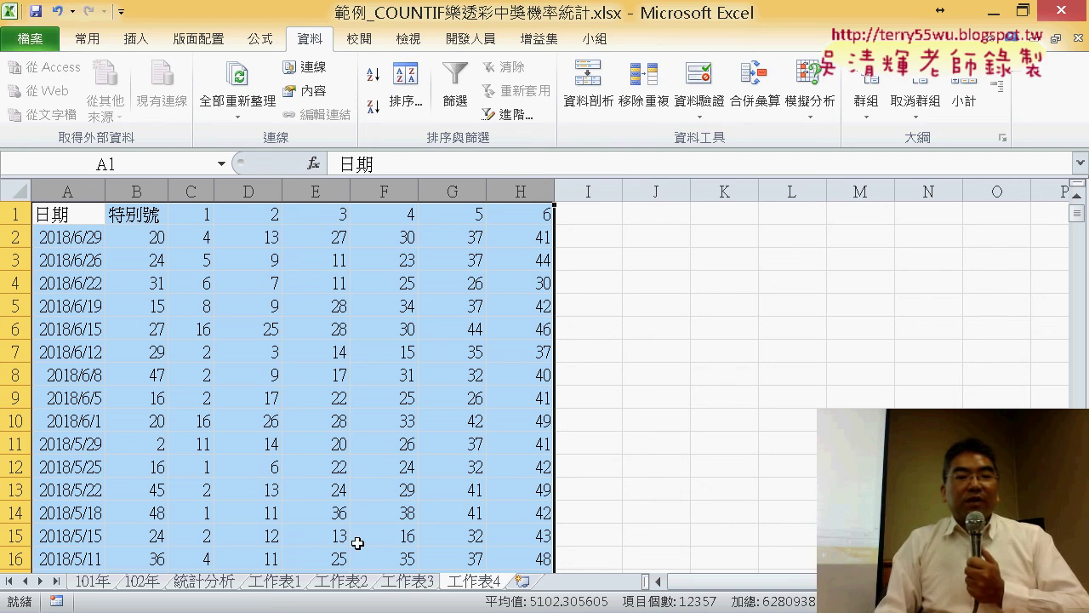
Step: Switch to Chrome and return to the Google Drive tab
mouse_move(219, 606)
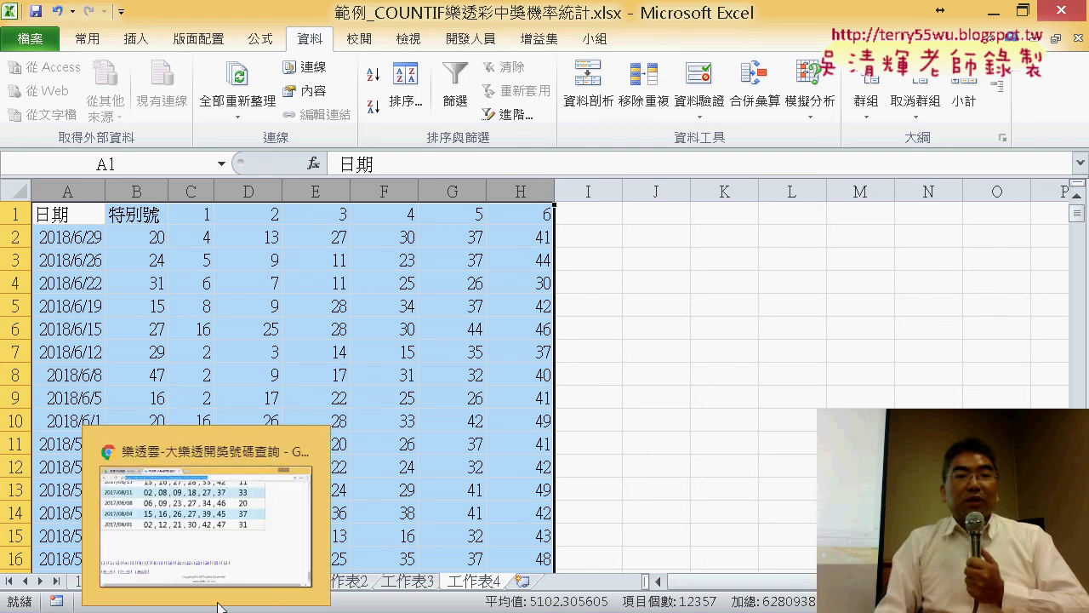
left_click(213, 540)
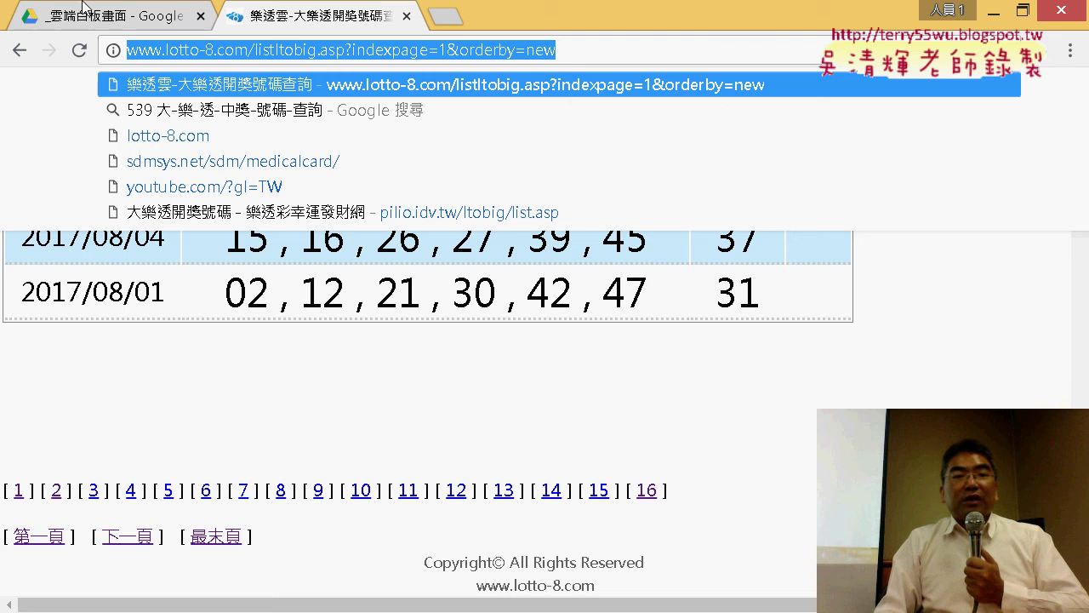
left_click(83, 9)
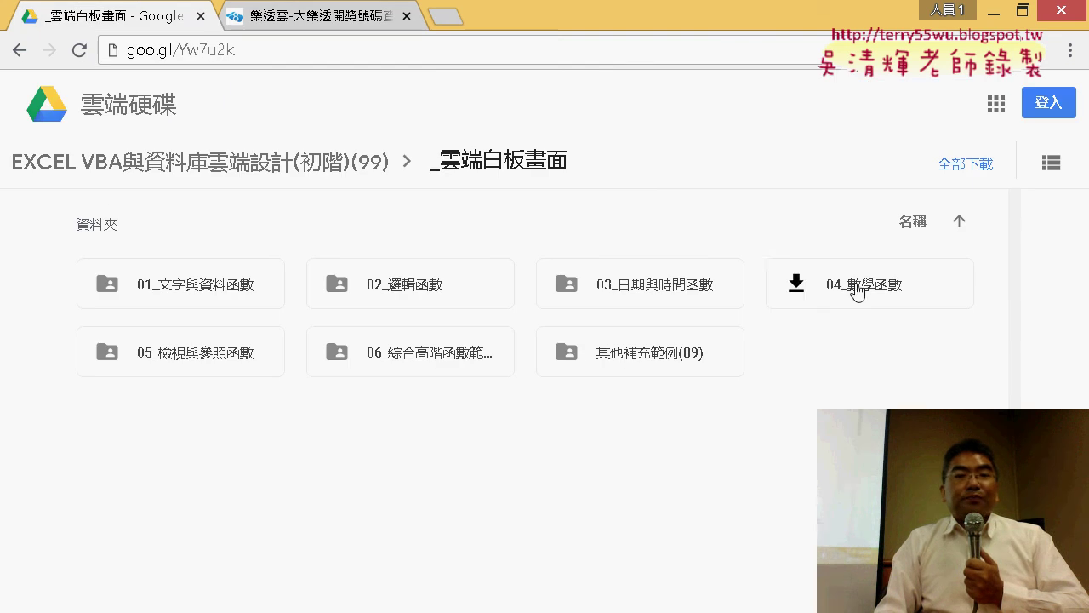
Step: Open the 04_數學函數 folder and then the 大樂特歷史資料下載.docx document
double_click(858, 293)
scroll(800, 316, "down", 3)
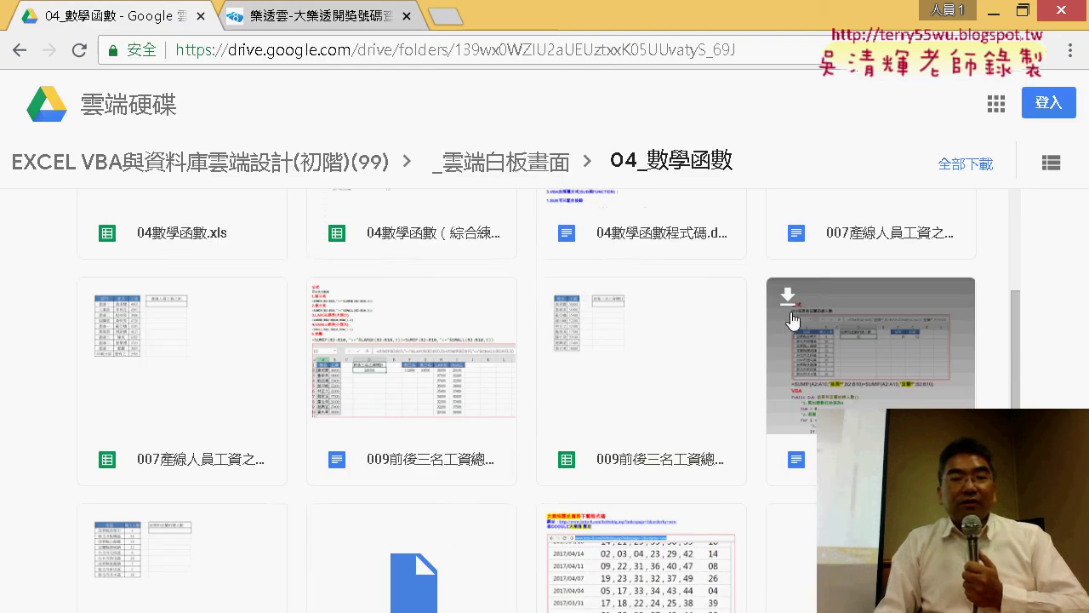
scroll(791, 319, "down", 5)
scroll(793, 320, "down", 5)
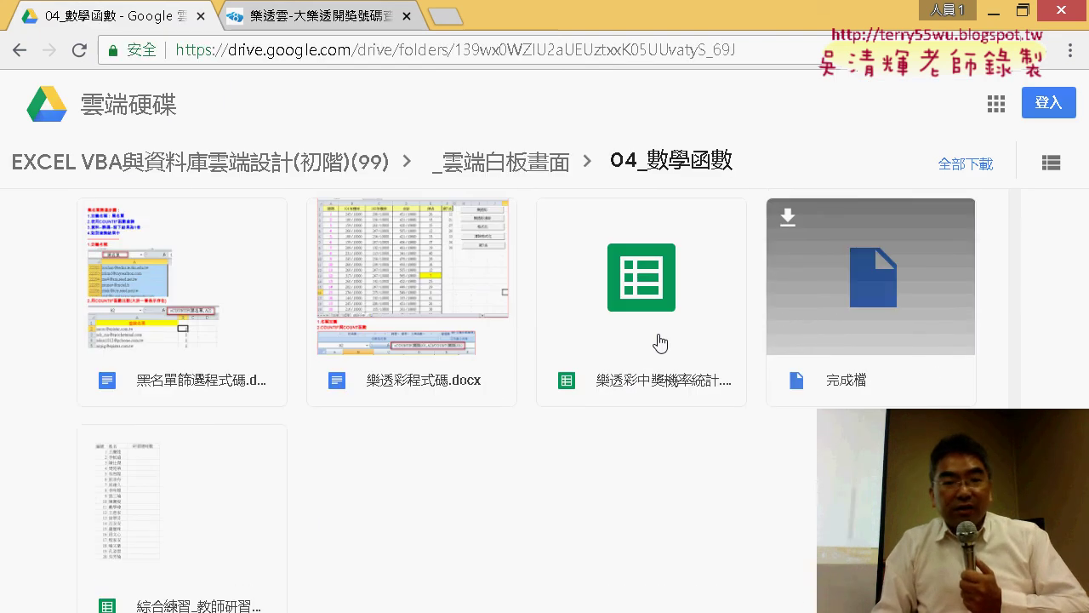
scroll(635, 367, "up", 2)
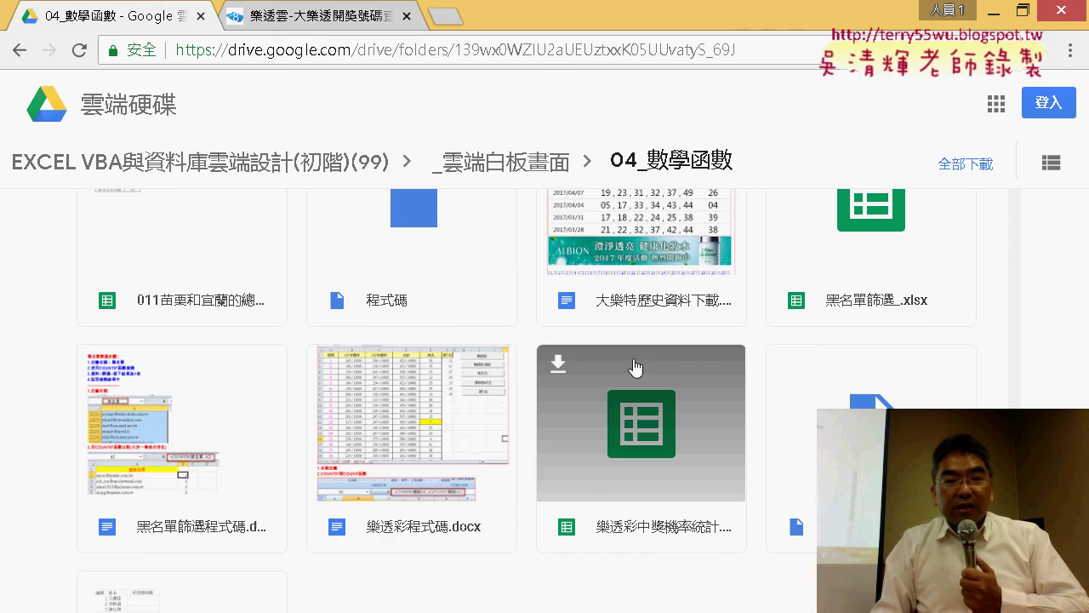
double_click(656, 242)
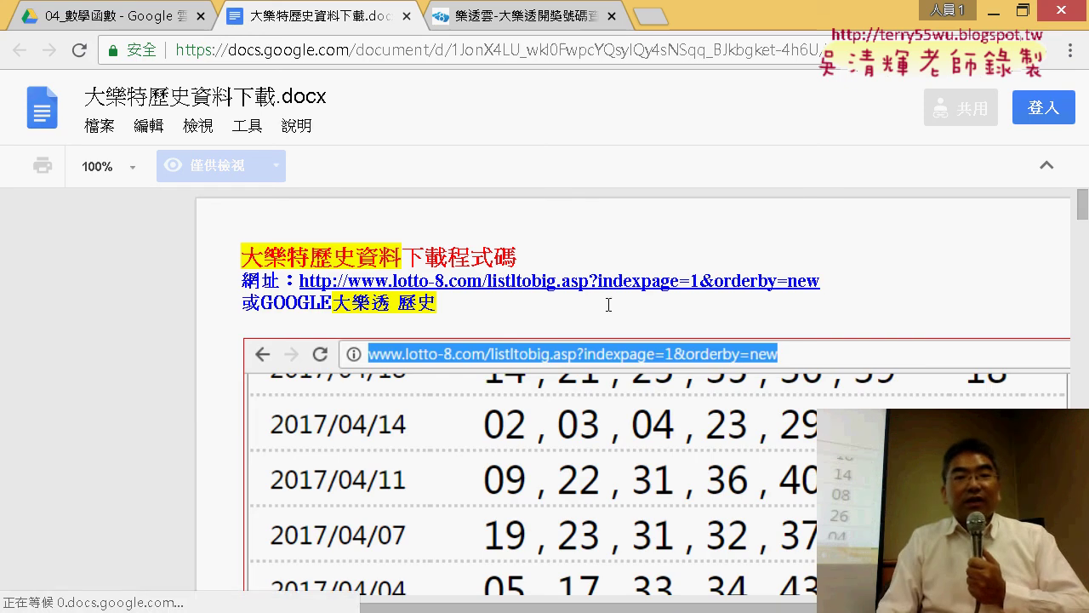
Step: Close the Outline panel and scroll to the 批次大樂透下載 macro's For i = 1 To 16 loop
scroll(258, 262, "down", 4)
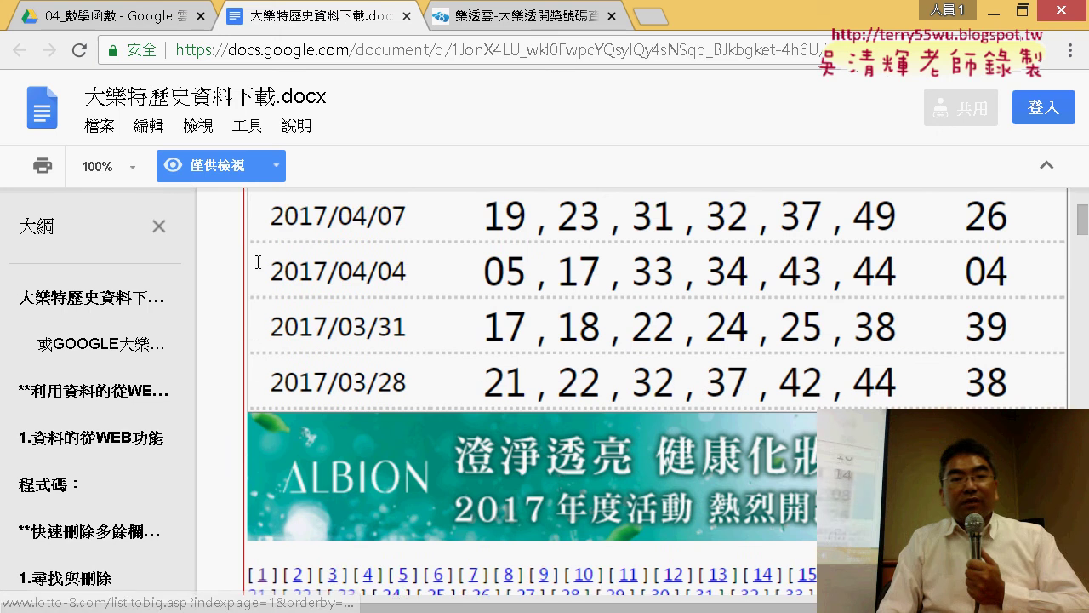
left_click(158, 226)
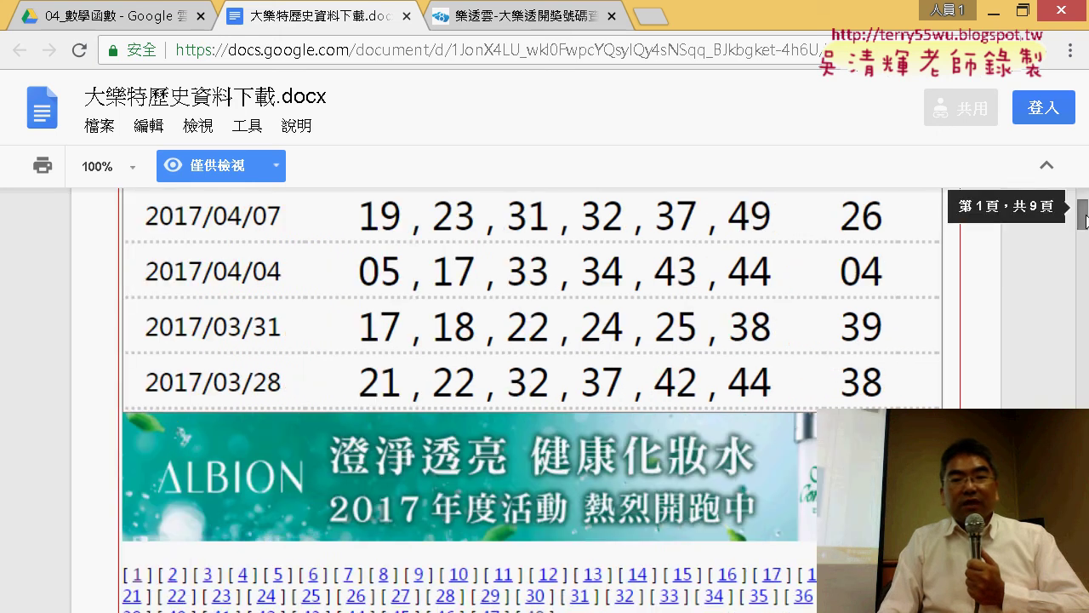
mouse_move(1085, 220)
left_mouse_down()
mouse_move(1085, 329)
mouse_move(1085, 278)
left_mouse_up()
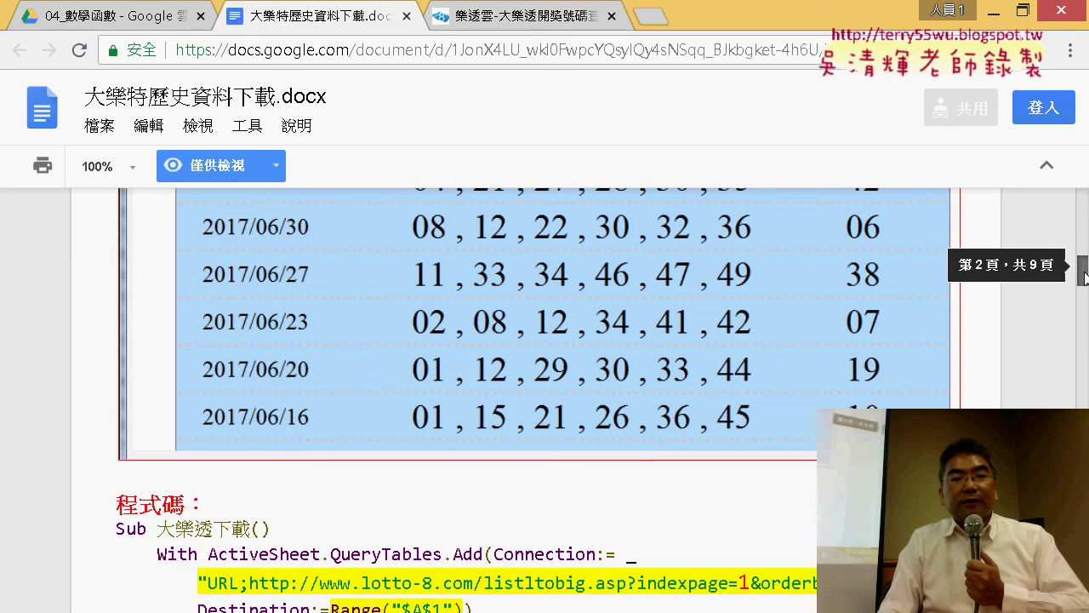
scroll(610, 410, "down", 4)
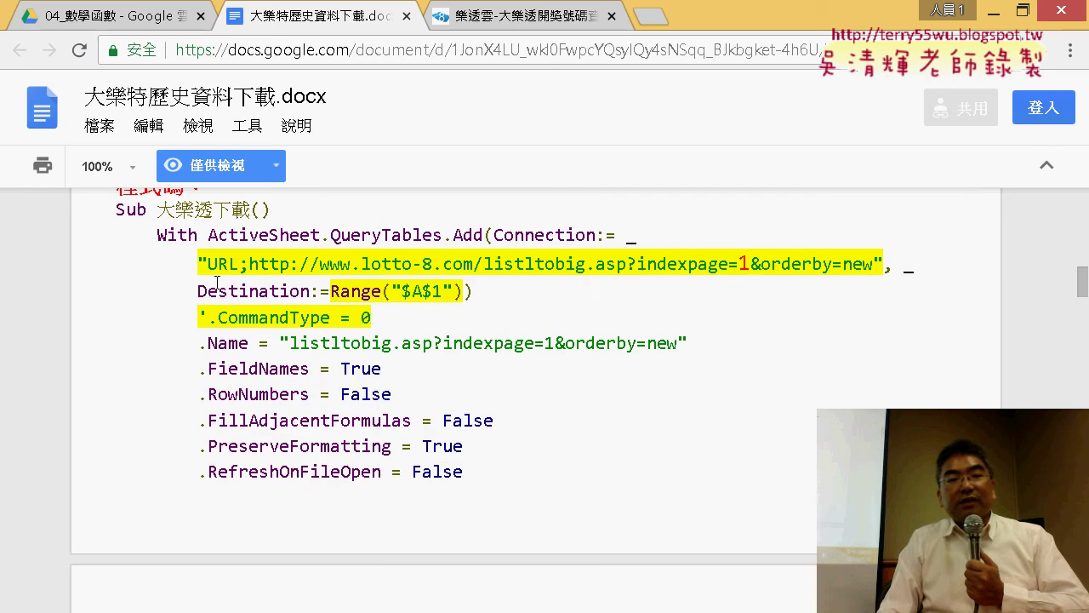
scroll(255, 324, "down", 3)
scroll(340, 362, "down", 3)
scroll(298, 340, "down", 4)
scroll(250, 297, "up", 1)
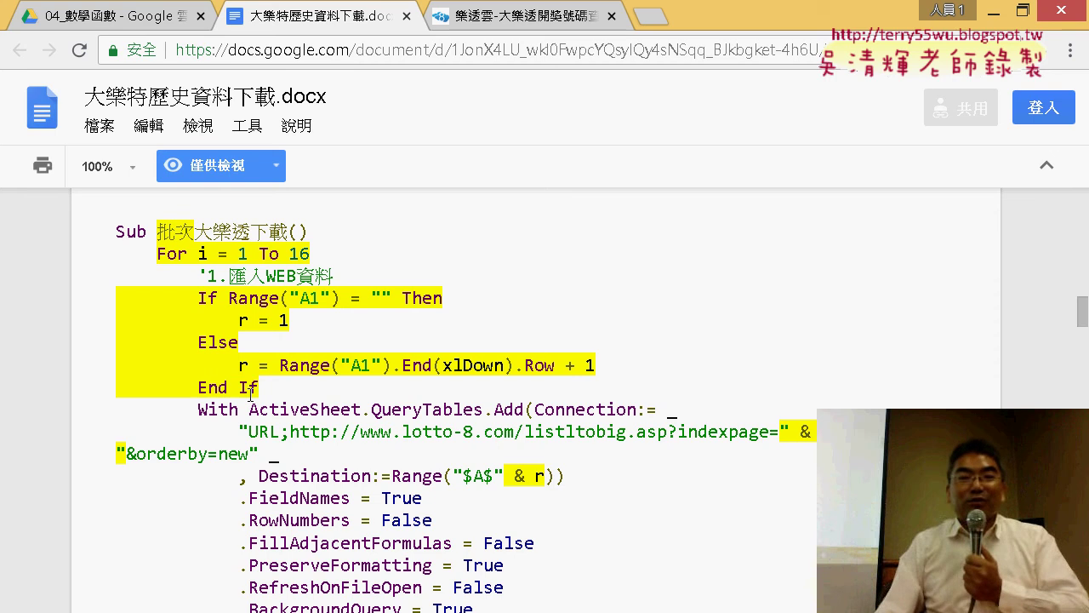
Step: Scroll down and select the body of the 刪除列 row-deletion loop code
scroll(253, 387, "down", 4)
scroll(281, 375, "down", 5)
scroll(308, 359, "down", 1)
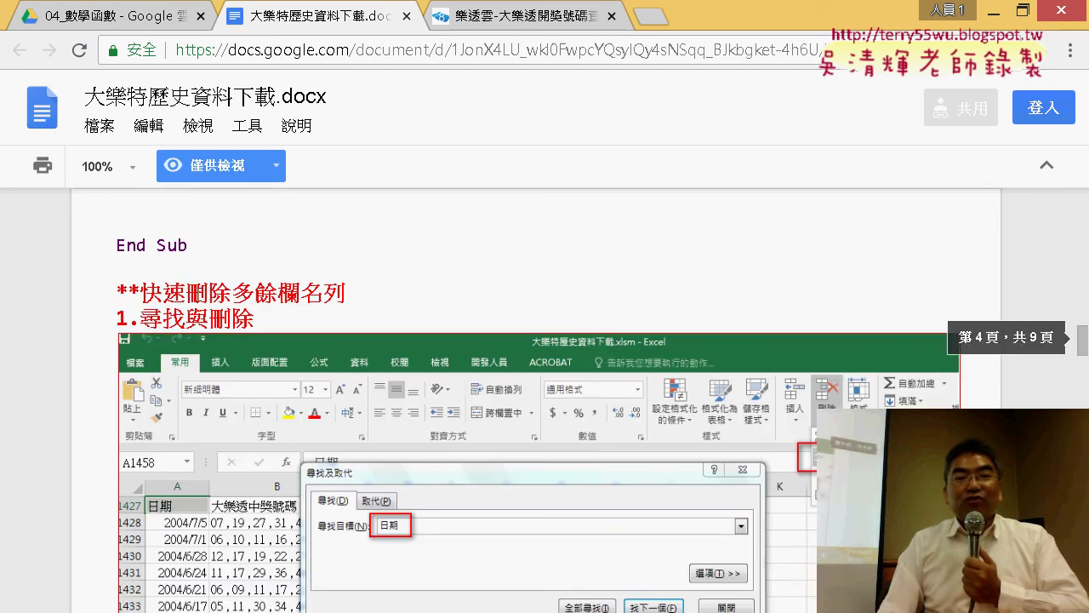
scroll(281, 341, "down", 3)
scroll(232, 306, "down", 5)
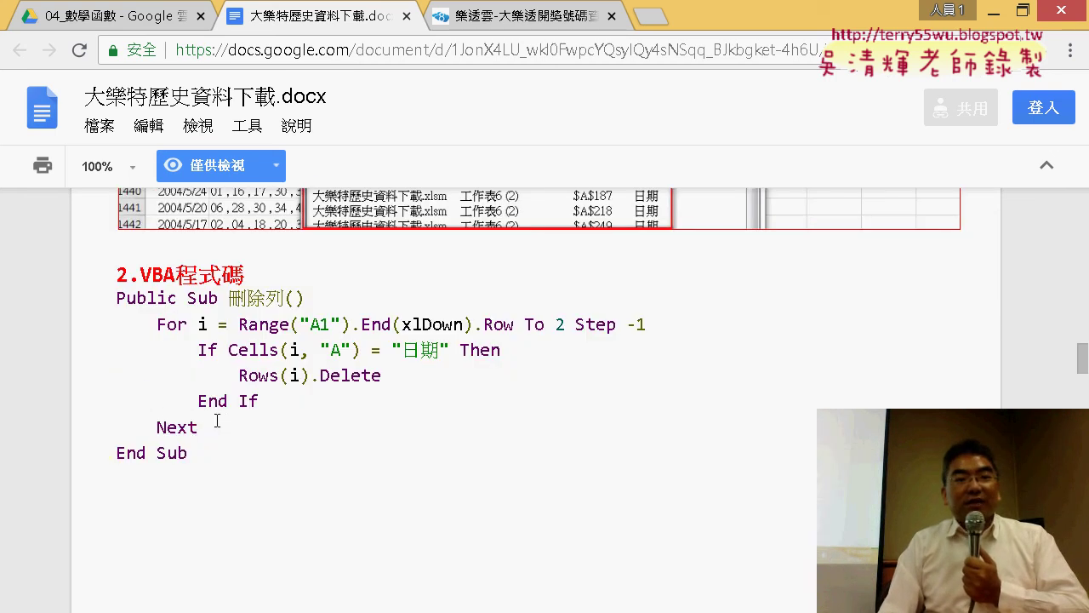
mouse_move(217, 421)
left_mouse_down()
mouse_move(151, 403)
mouse_move(111, 333)
mouse_move(123, 319)
left_mouse_up()
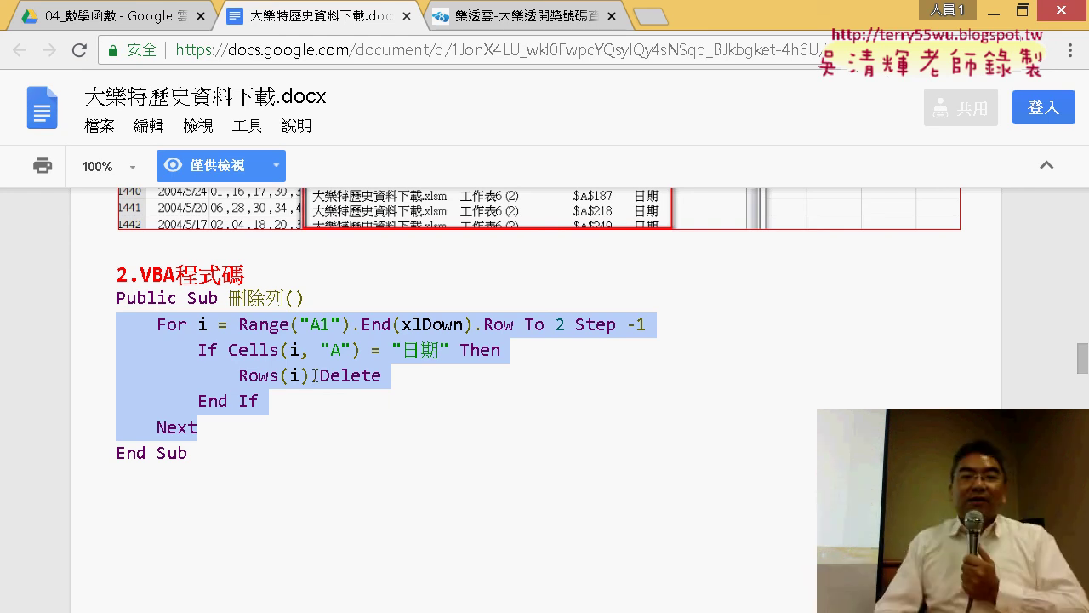
Step: Scroll to the 最後結果程式碼 section's QueryTables.Add web-query code
scroll(314, 375, "down", 5)
scroll(317, 381, "down", 4)
scroll(320, 388, "down", 2)
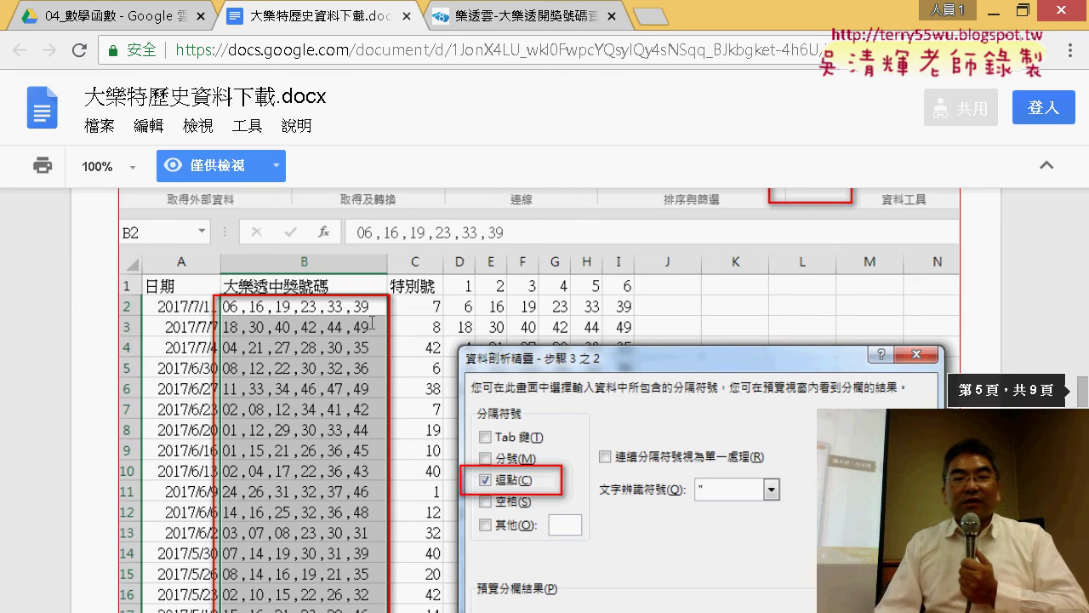
scroll(371, 321, "down", 3)
scroll(434, 394, "down", 5)
scroll(340, 393, "down", 2)
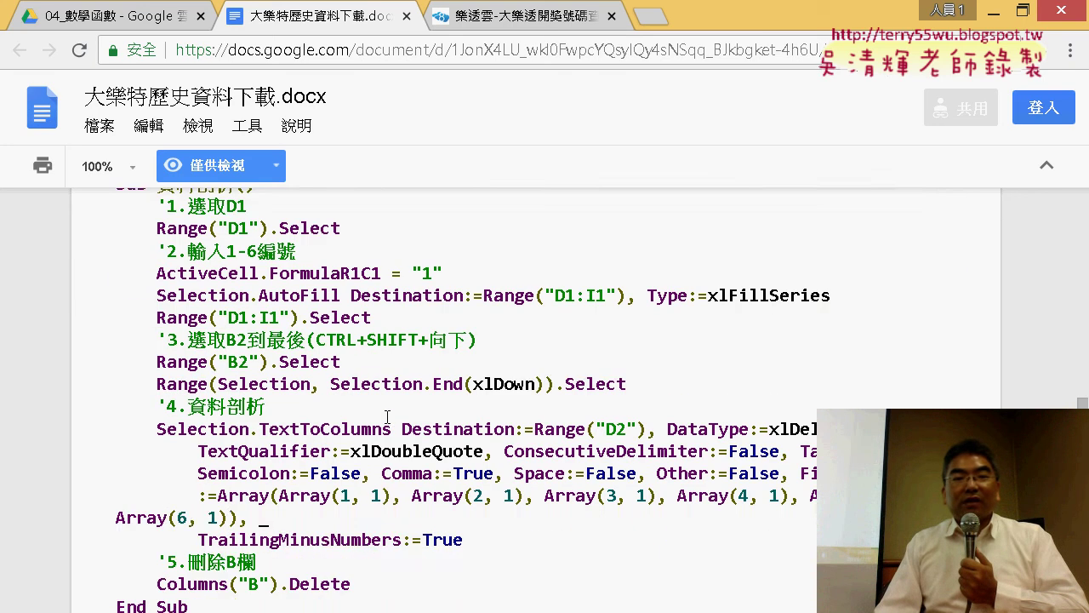
scroll(241, 394, "up", 2)
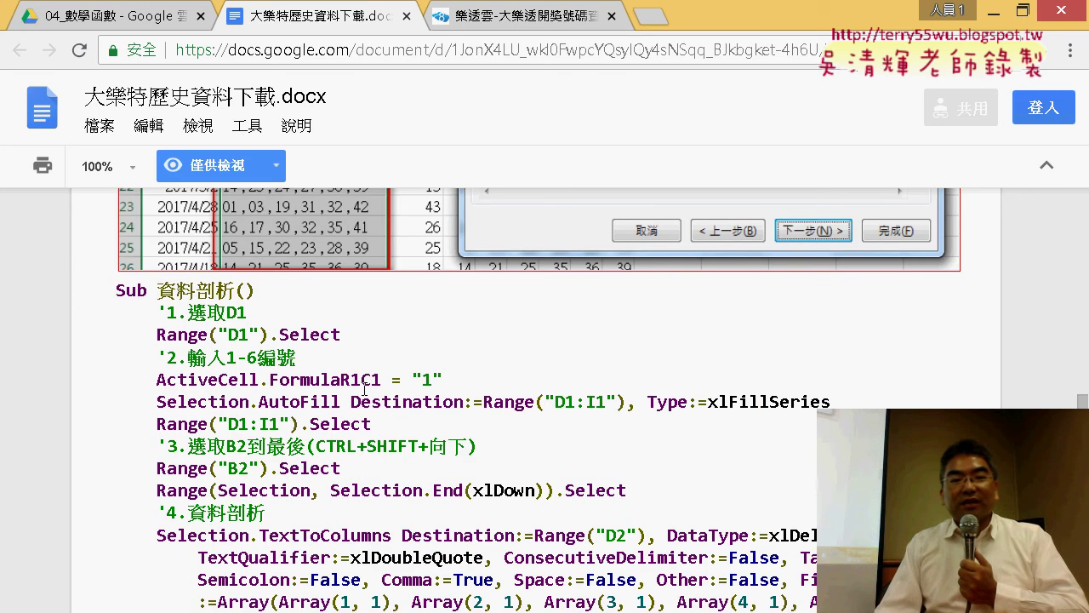
scroll(364, 391, "down", 5)
scroll(366, 393, "down", 1)
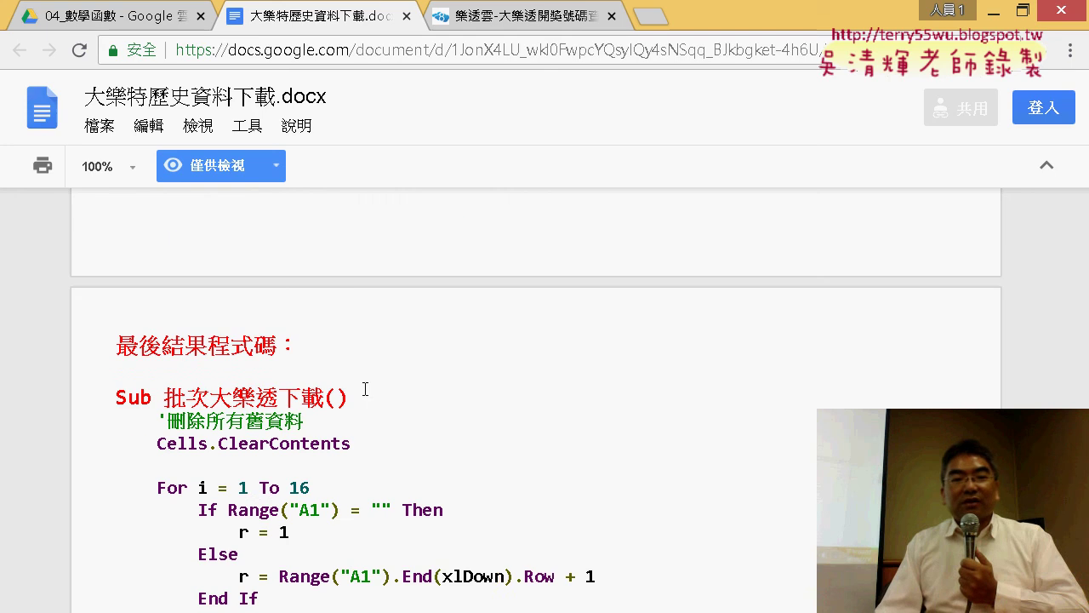
scroll(368, 390, "down", 3)
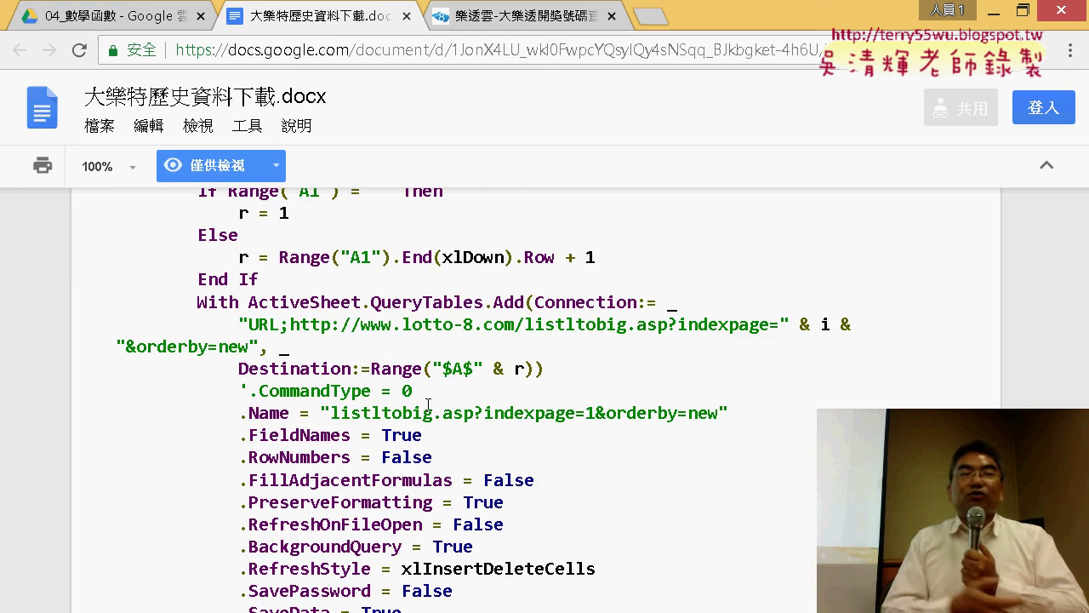